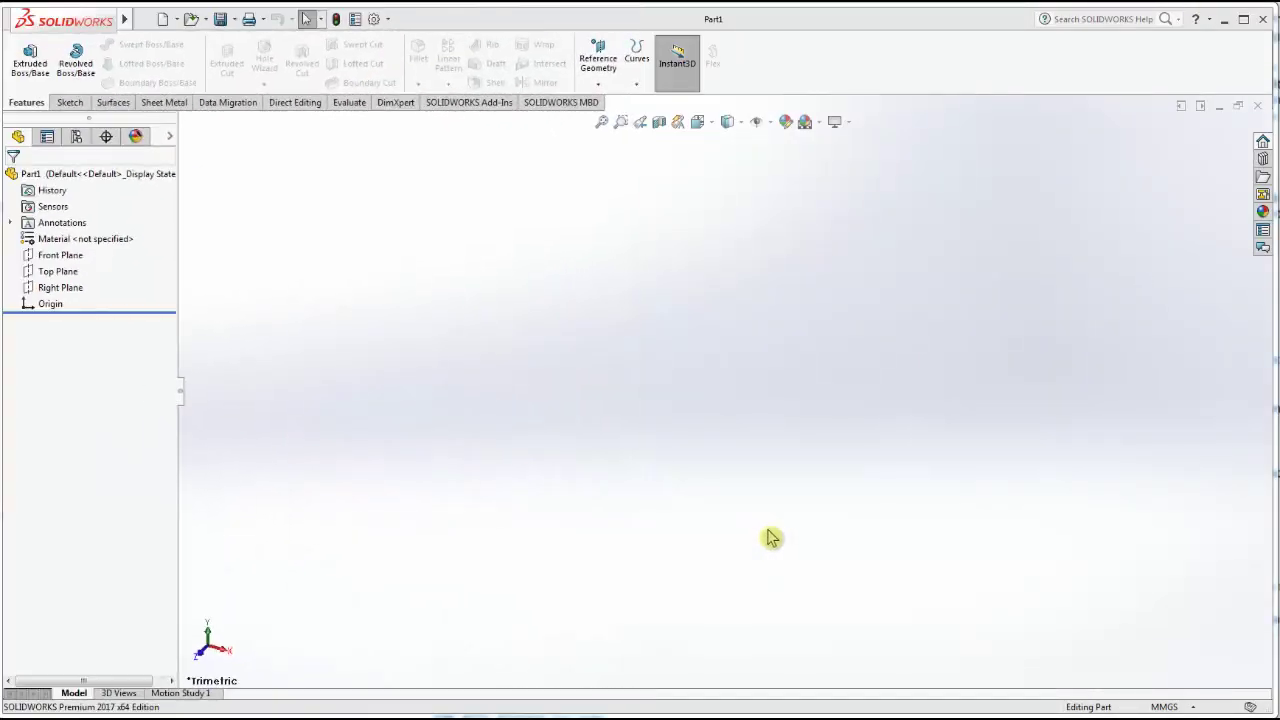
Zoom the Front Plane face-on and open a new sketch on it.
{"action": "left_click", "coordinate": [62, 256]}
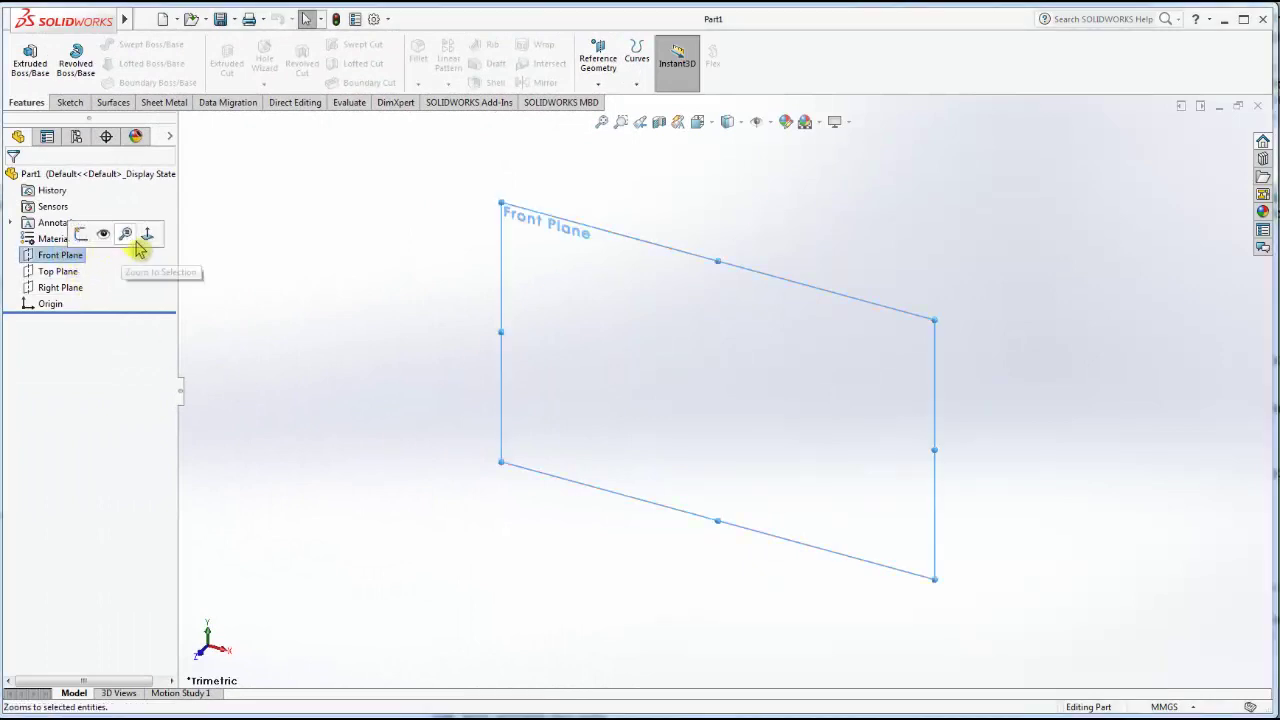
{"action": "right_click", "coordinate": [82, 257]}
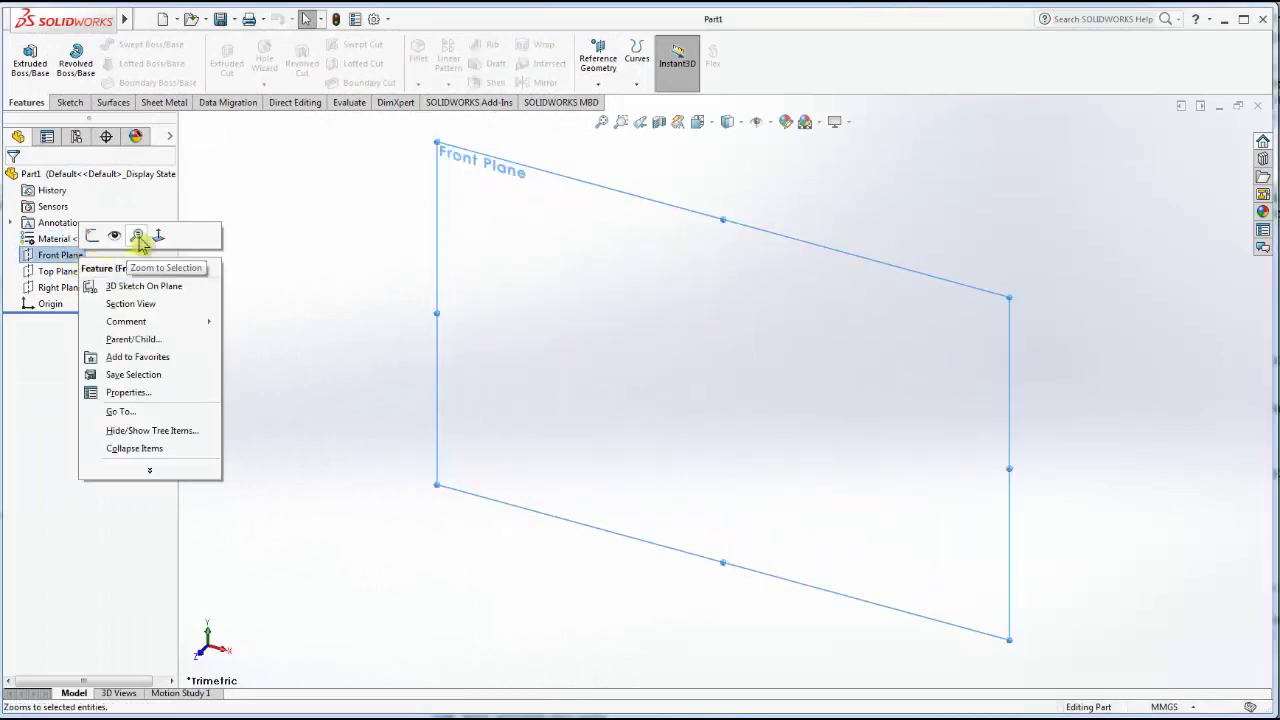
{"action": "left_click", "coordinate": [150, 240]}
{"action": "right_click", "coordinate": [80, 252]}
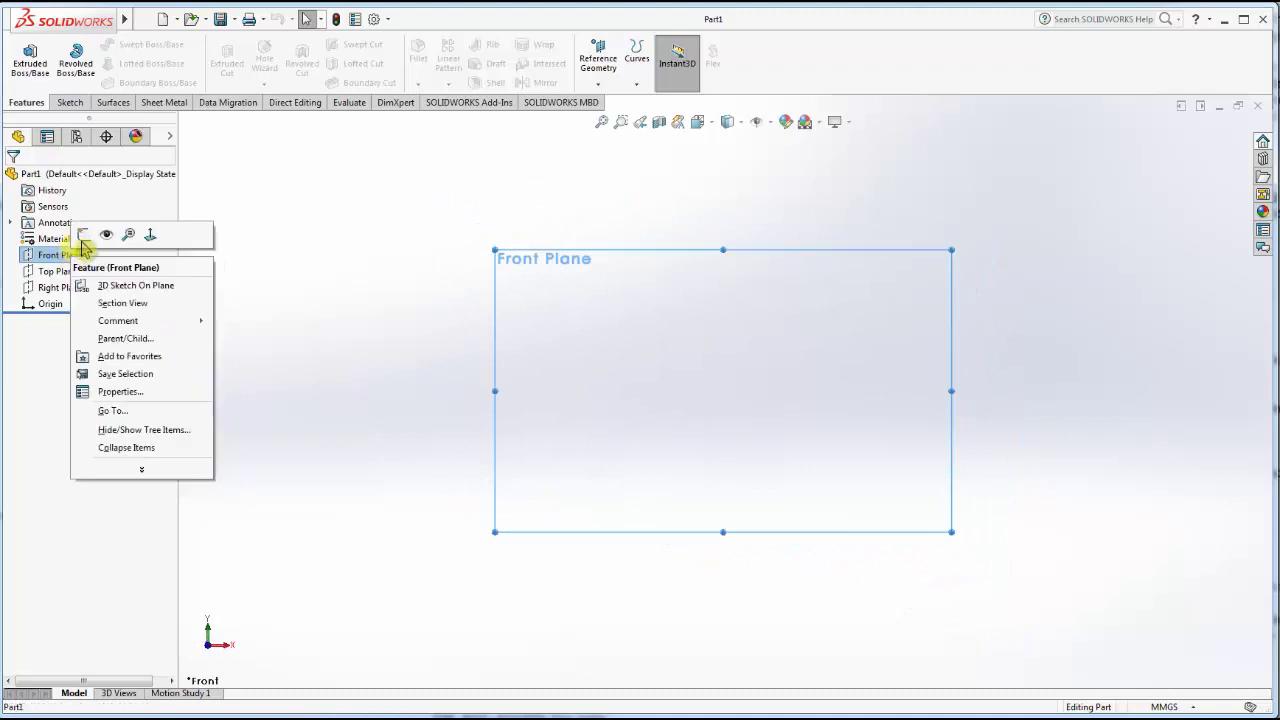
{"action": "left_click", "coordinate": [84, 234]}
Draw a closed six-line L-shaped profile that starts and ends at the origin.
{"action": "left_click", "coordinate": [113, 45]}
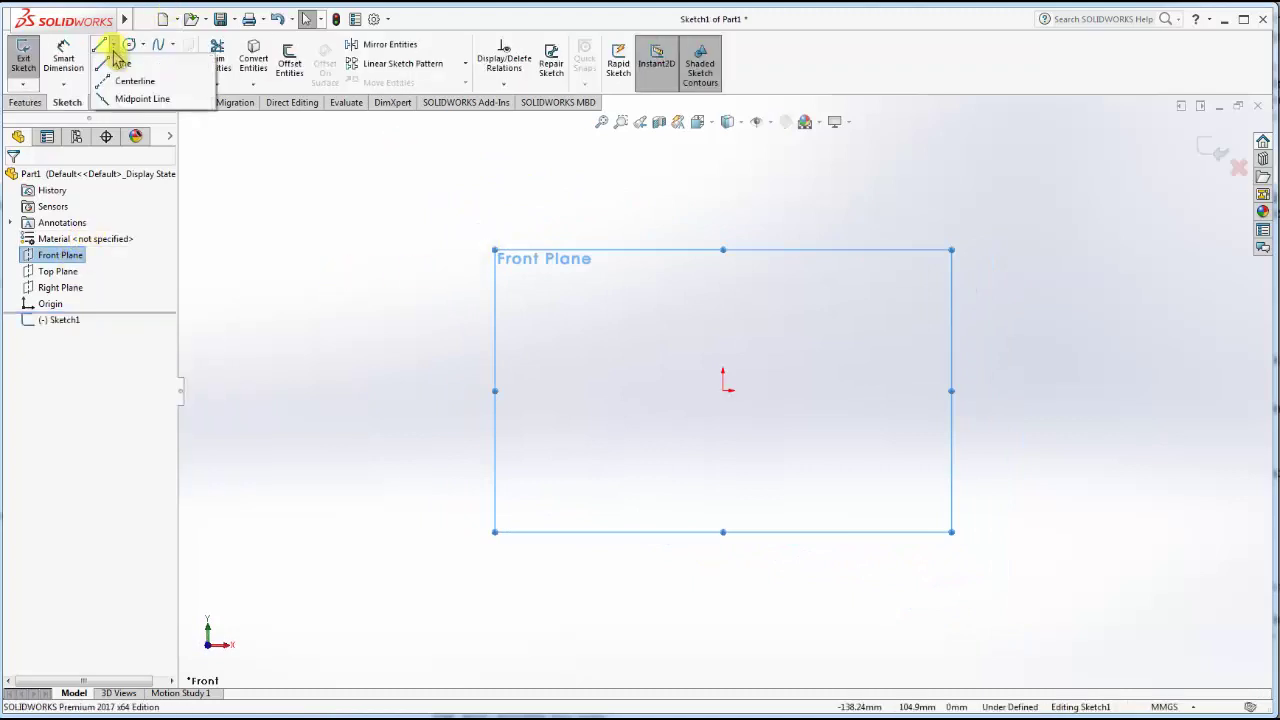
{"action": "left_click", "coordinate": [128, 62]}
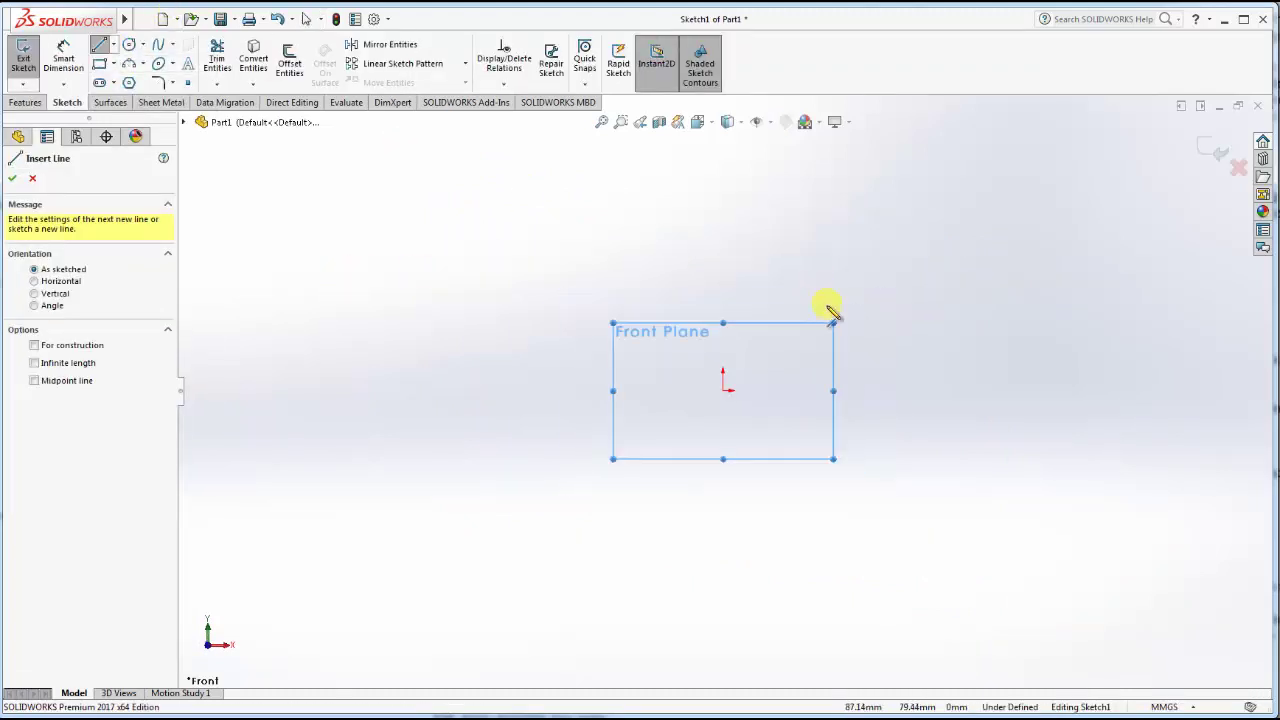
{"action": "left_click", "coordinate": [647, 470]}
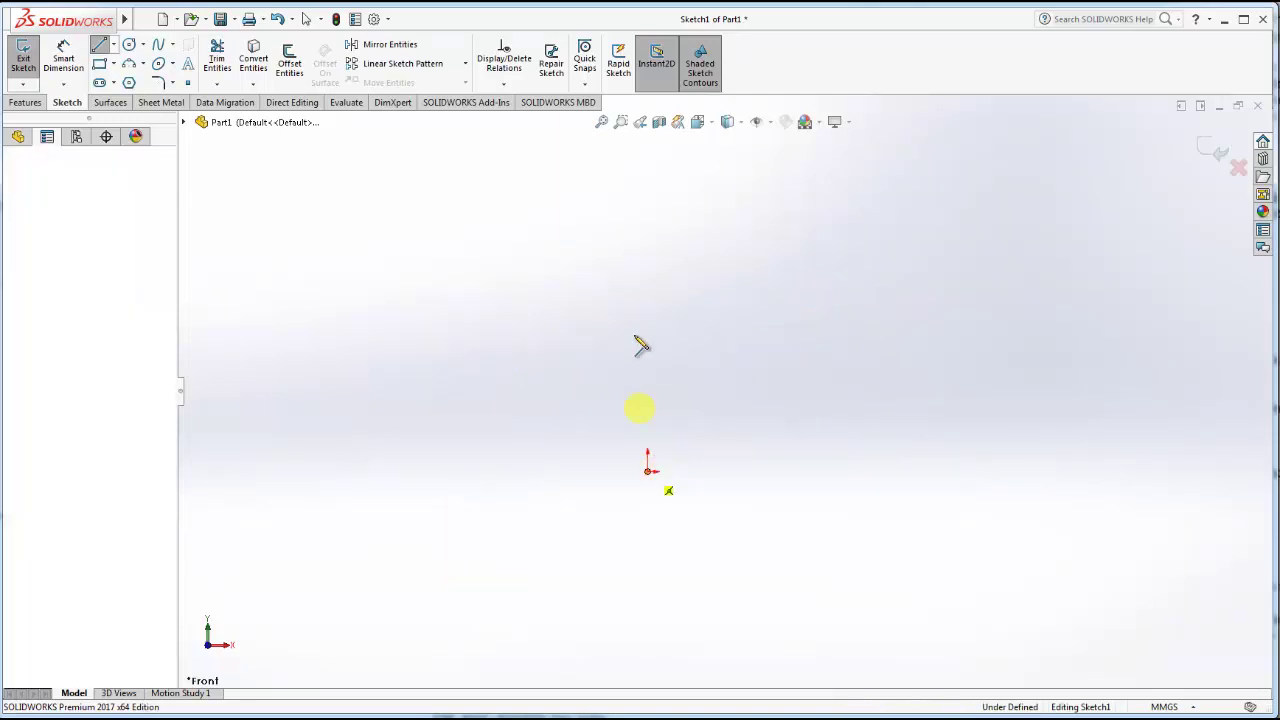
{"action": "left_click", "coordinate": [647, 291]}
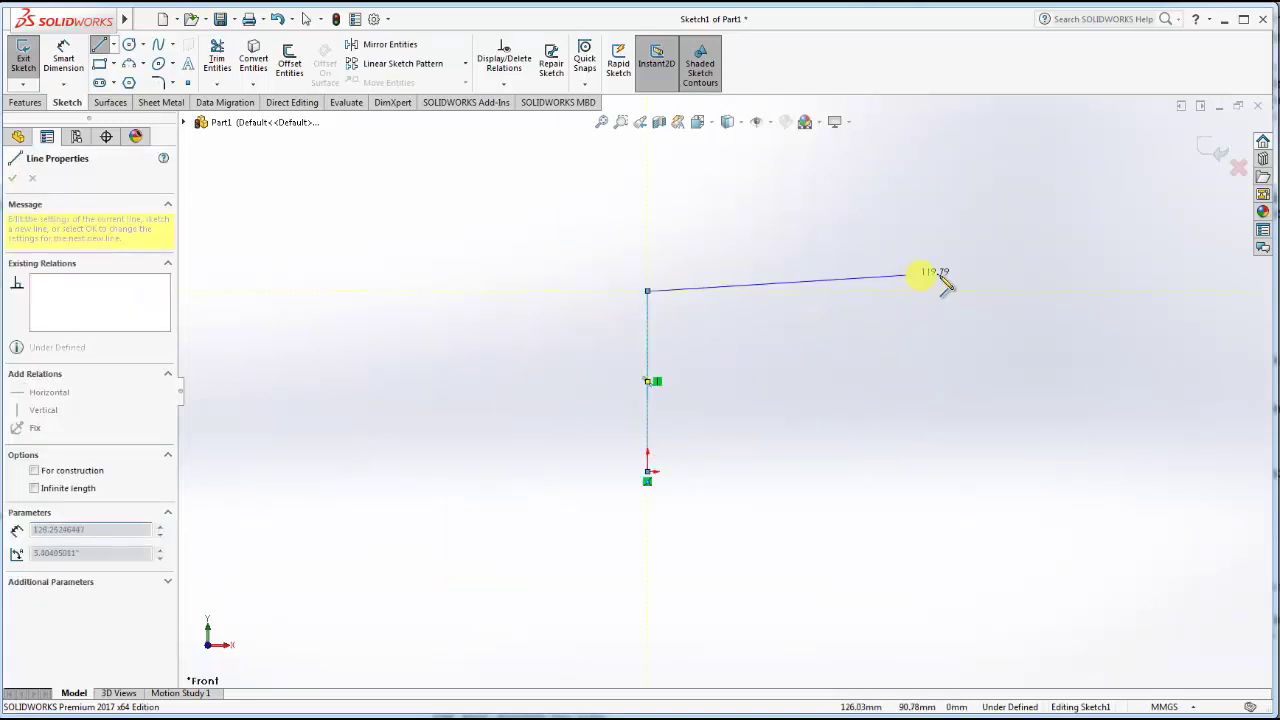
{"action": "left_click", "coordinate": [1072, 292]}
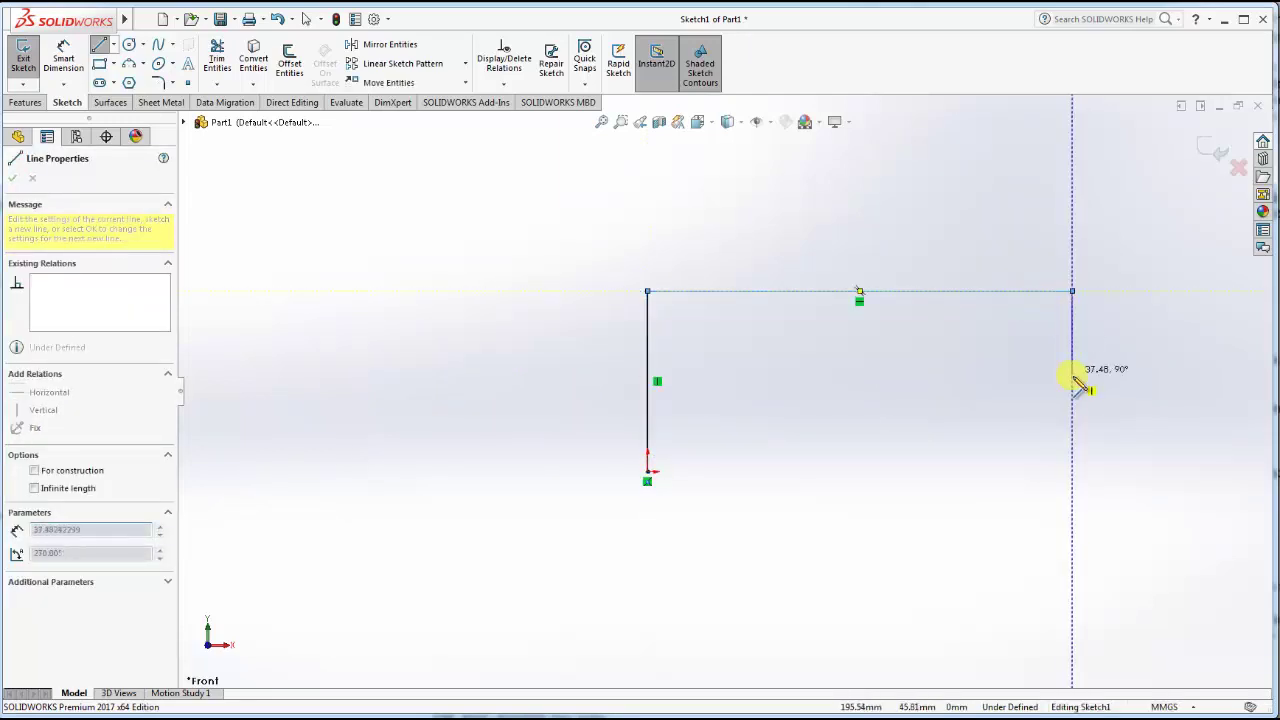
{"action": "left_click", "coordinate": [1072, 376]}
{"action": "left_click", "coordinate": [739, 376]}
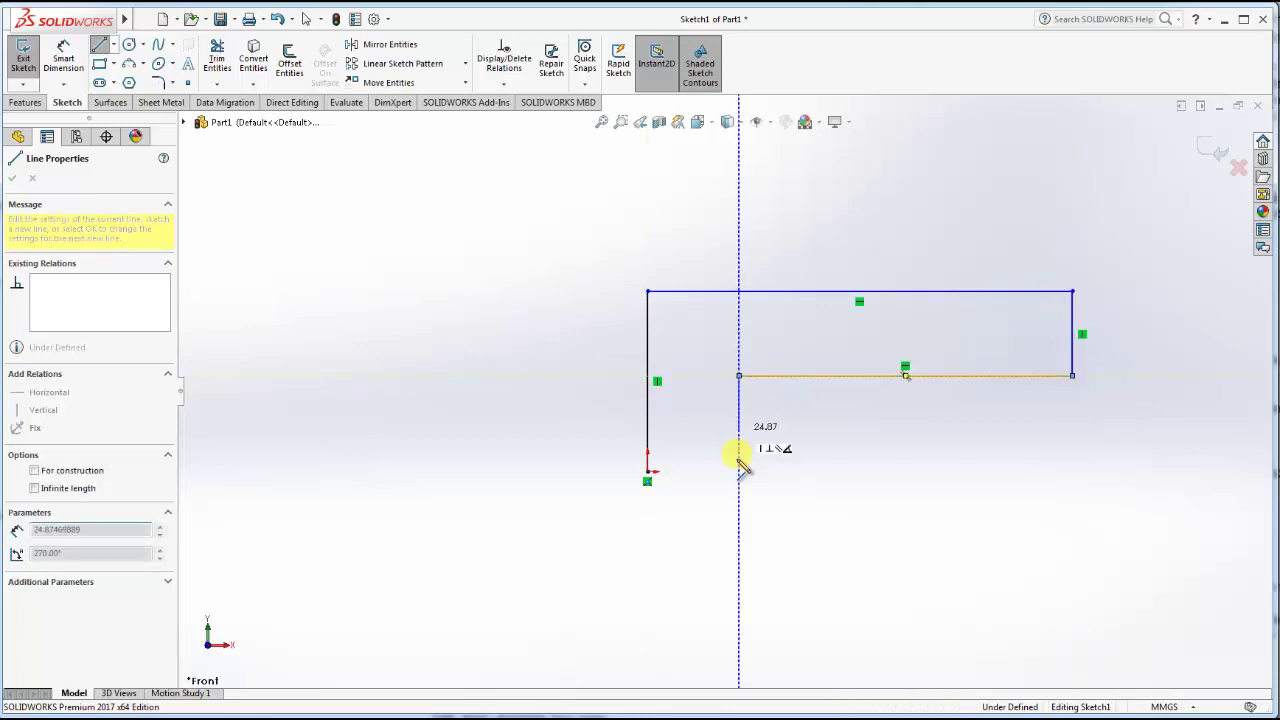
{"action": "left_click", "coordinate": [739, 472]}
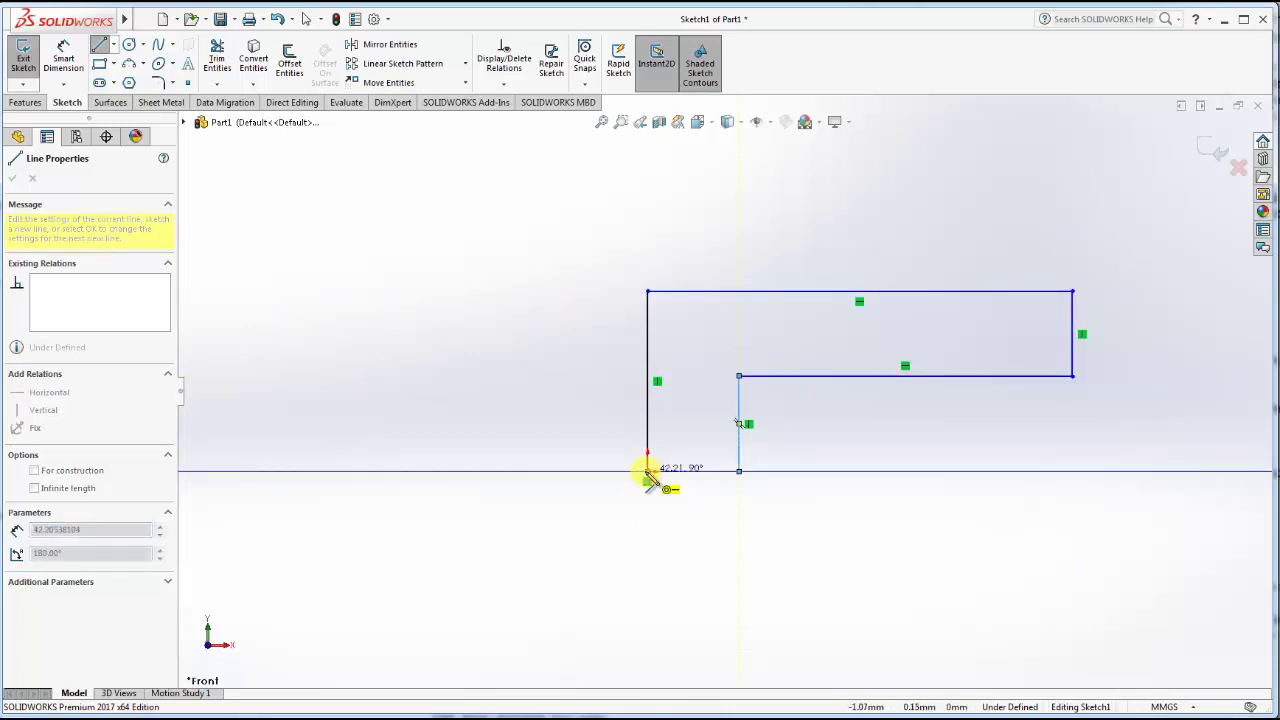
{"action": "left_click", "coordinate": [649, 473]}
{"action": "key", "text": "Escape"}
Dimension the bottom edge at 10 mm and the left edge height at 50 mm.
{"action": "left_click", "coordinate": [64, 60]}
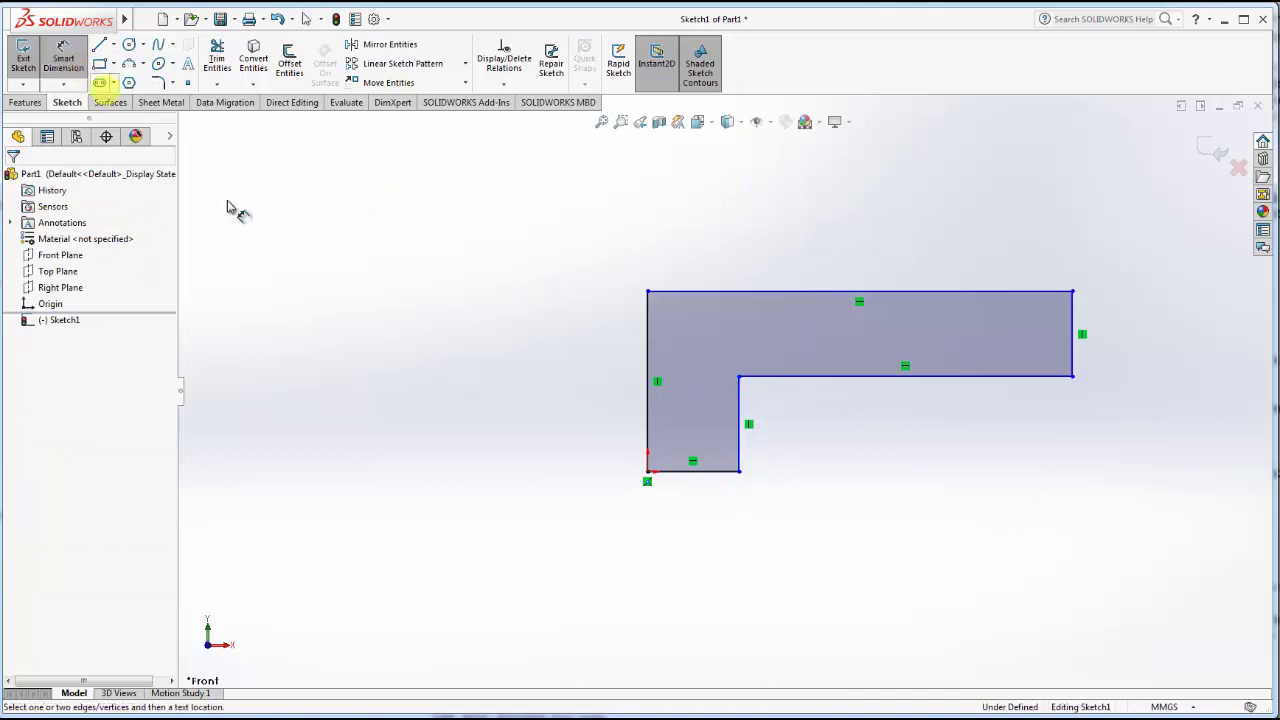
{"action": "left_click", "coordinate": [706, 510]}
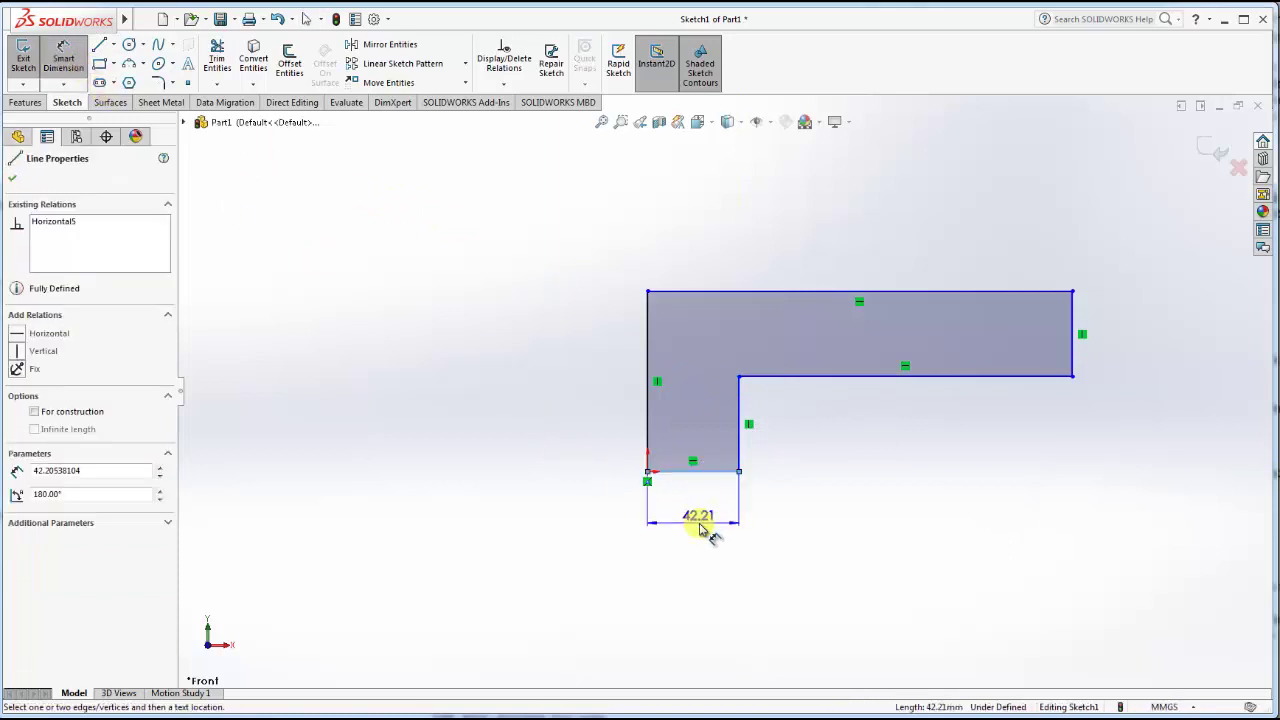
{"action": "left_click", "coordinate": [711, 531]}
{"action": "type", "text": "10"}
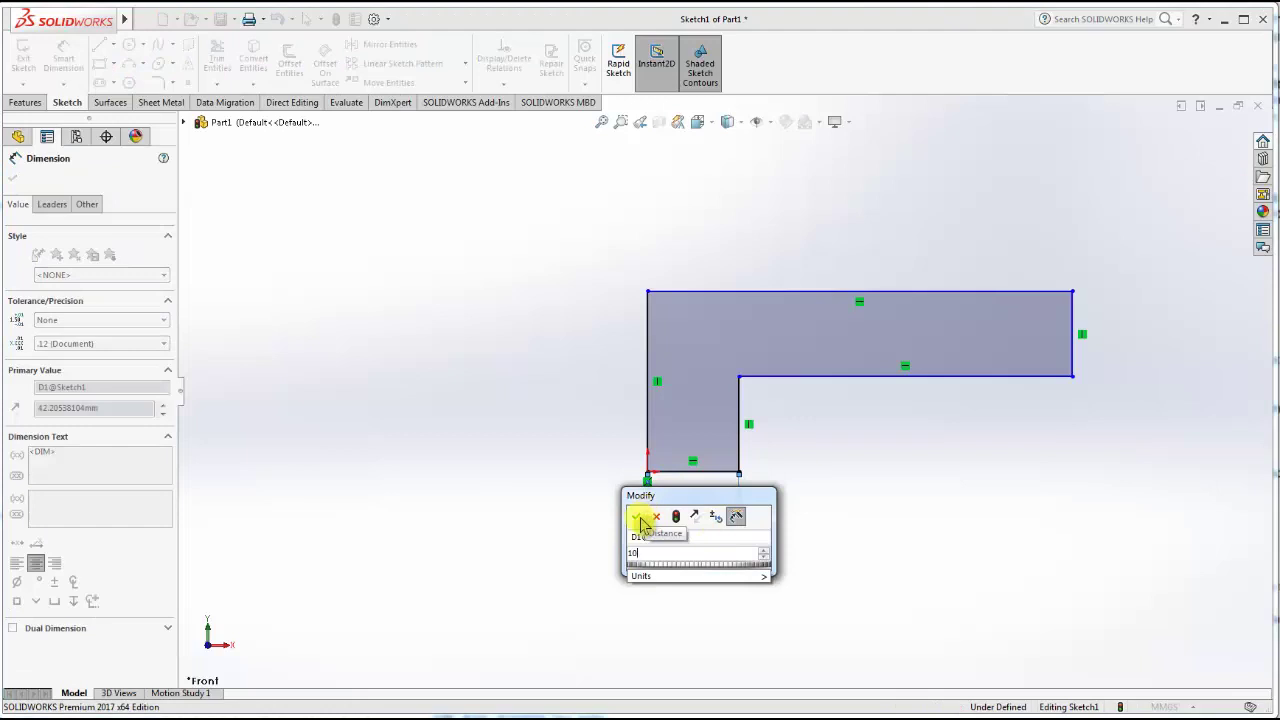
{"action": "left_click", "coordinate": [638, 517]}
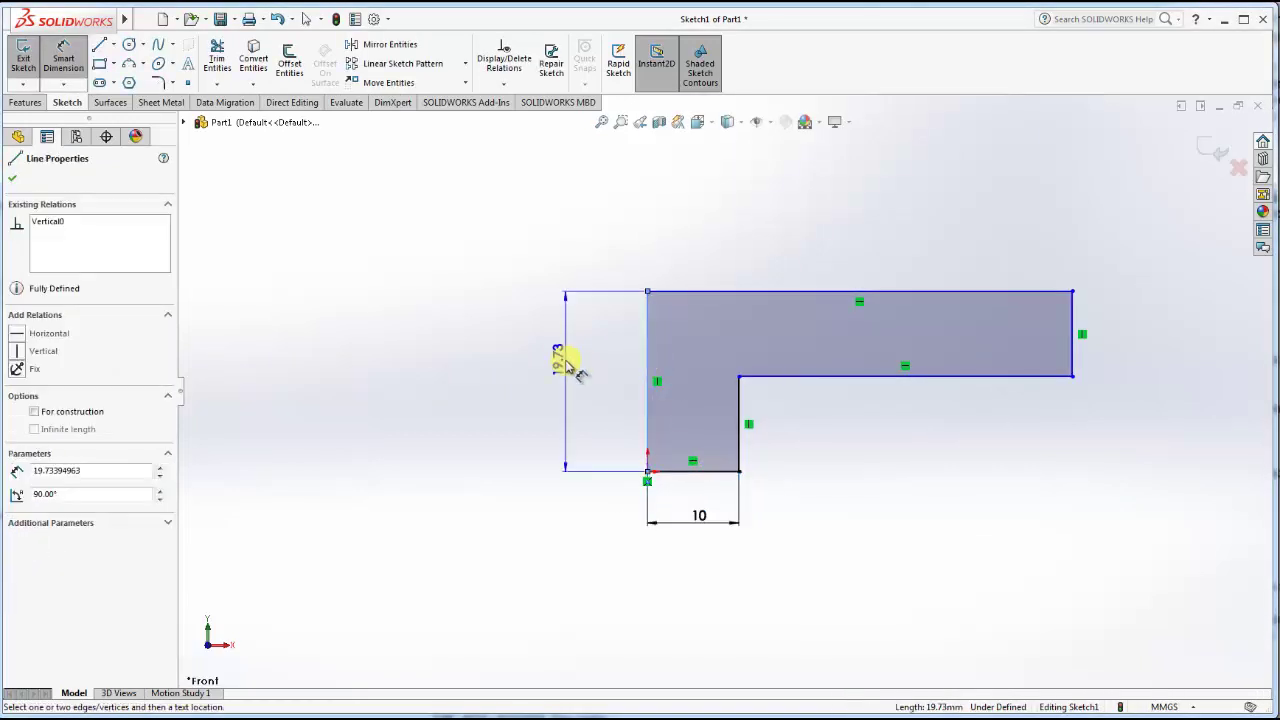
{"action": "left_click", "coordinate": [566, 360]}
{"action": "type", "text": "50"}
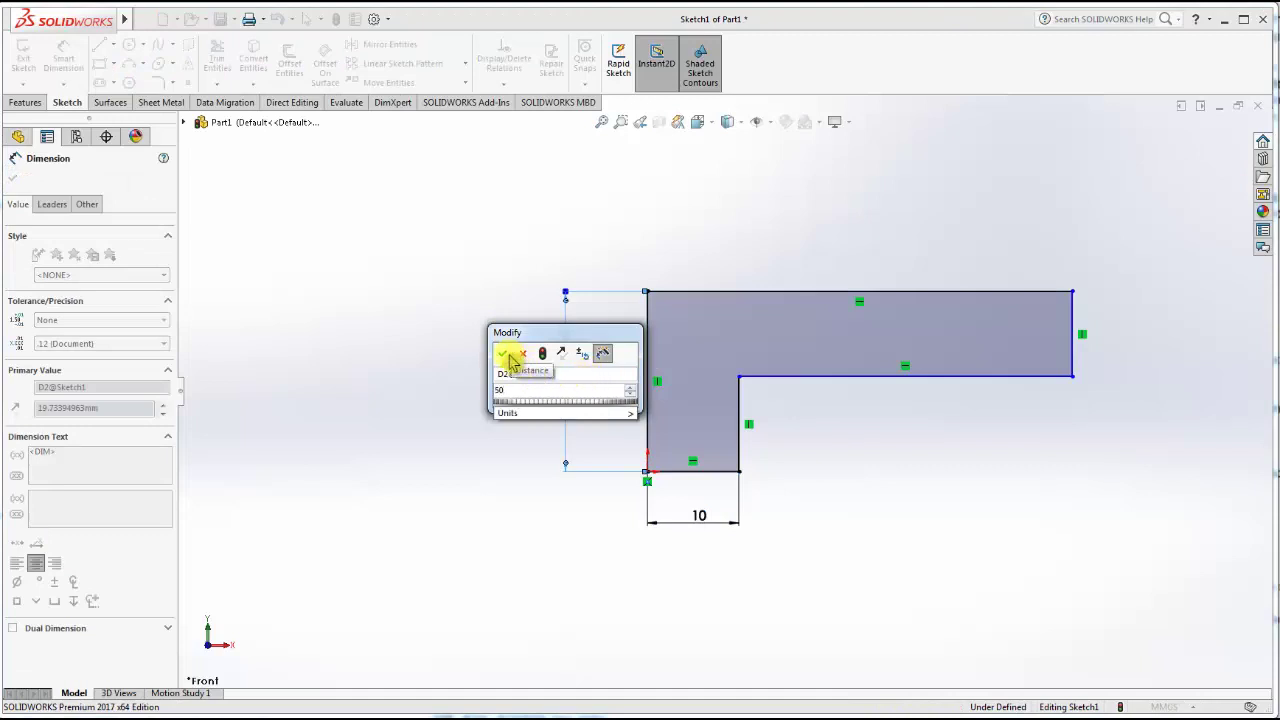
{"action": "left_click", "coordinate": [505, 354]}
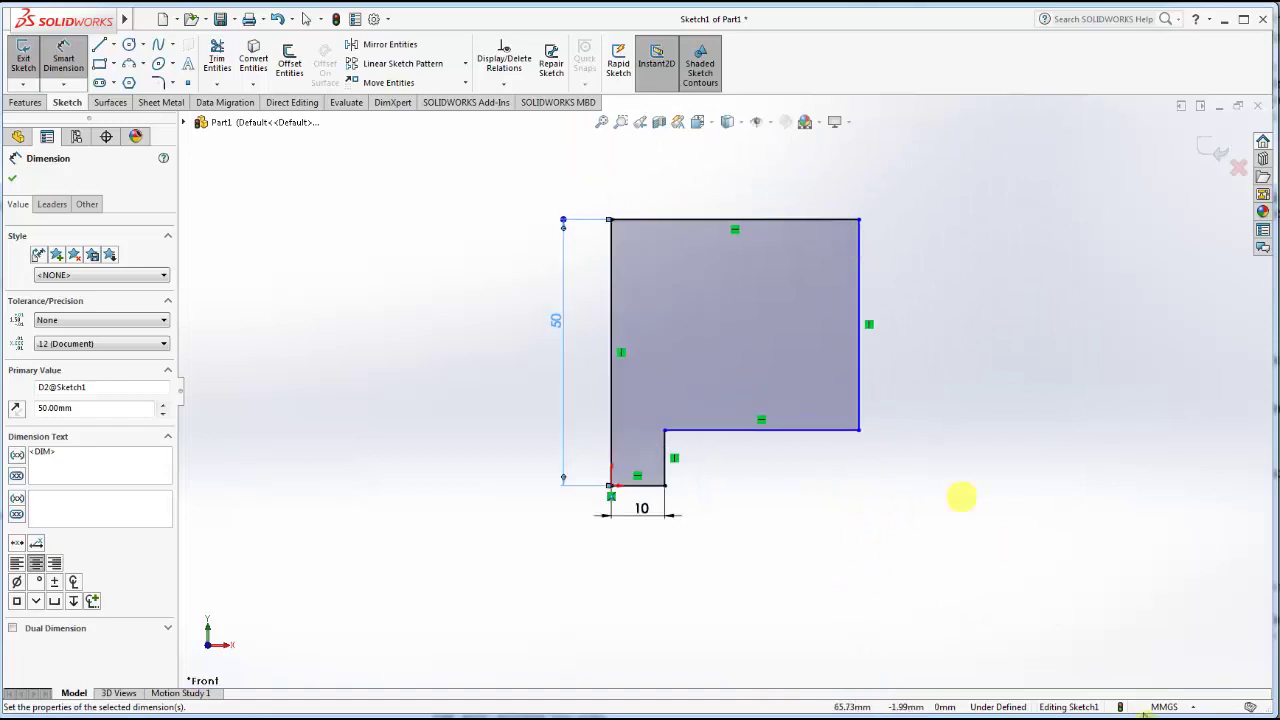
Dimension the overall top width as 150 mm and fit the sketch in view.
{"action": "left_click", "coordinate": [25, 102]}
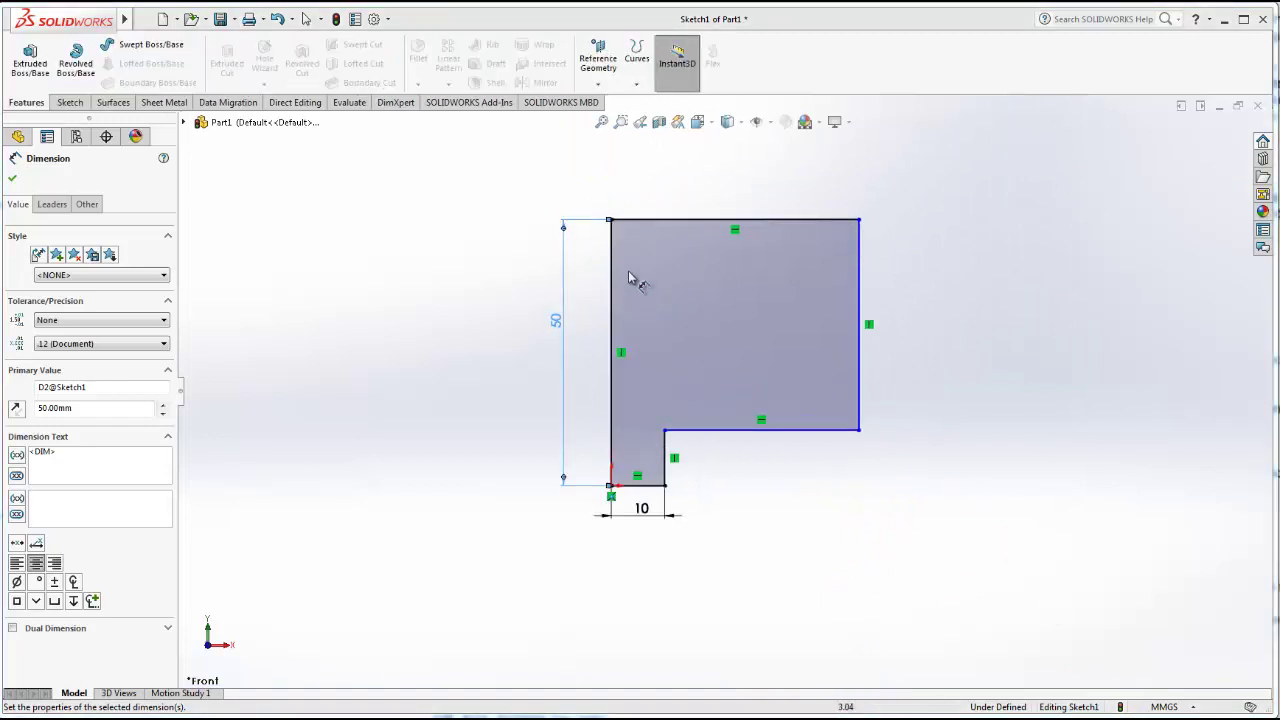
{"action": "left_click", "coordinate": [704, 220]}
{"action": "left_click", "coordinate": [712, 168]}
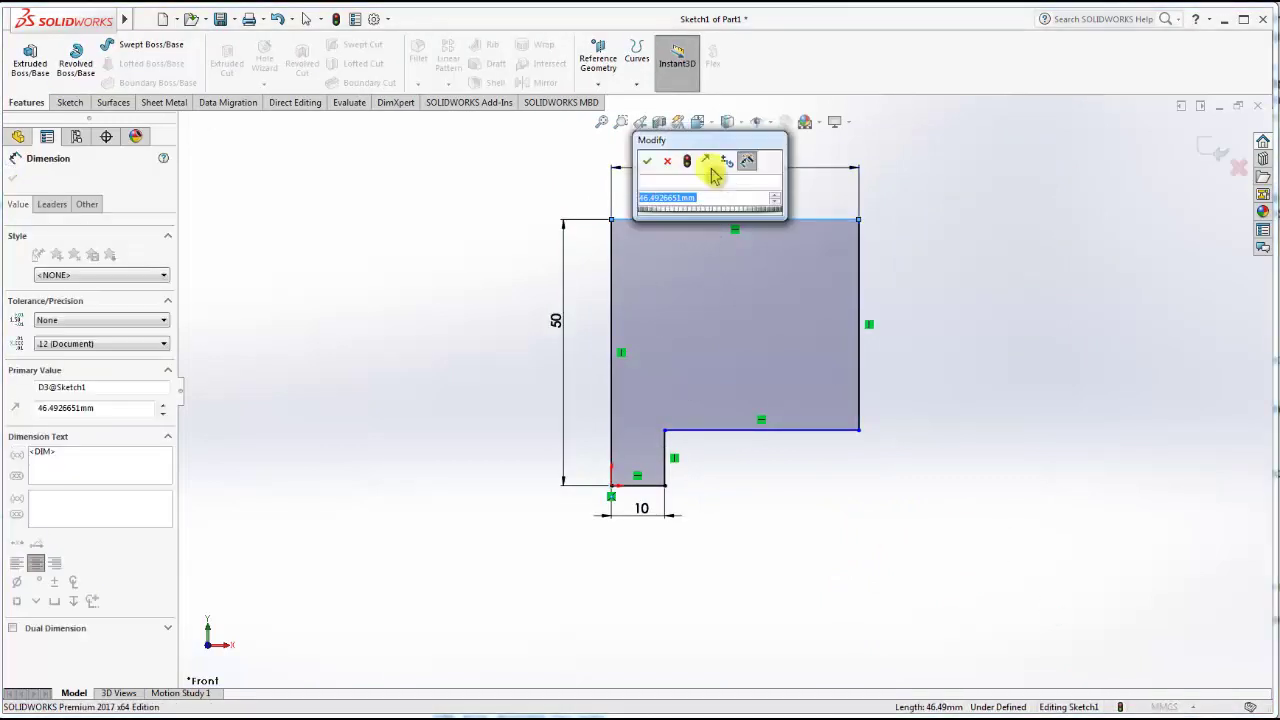
{"action": "type", "text": "150"}
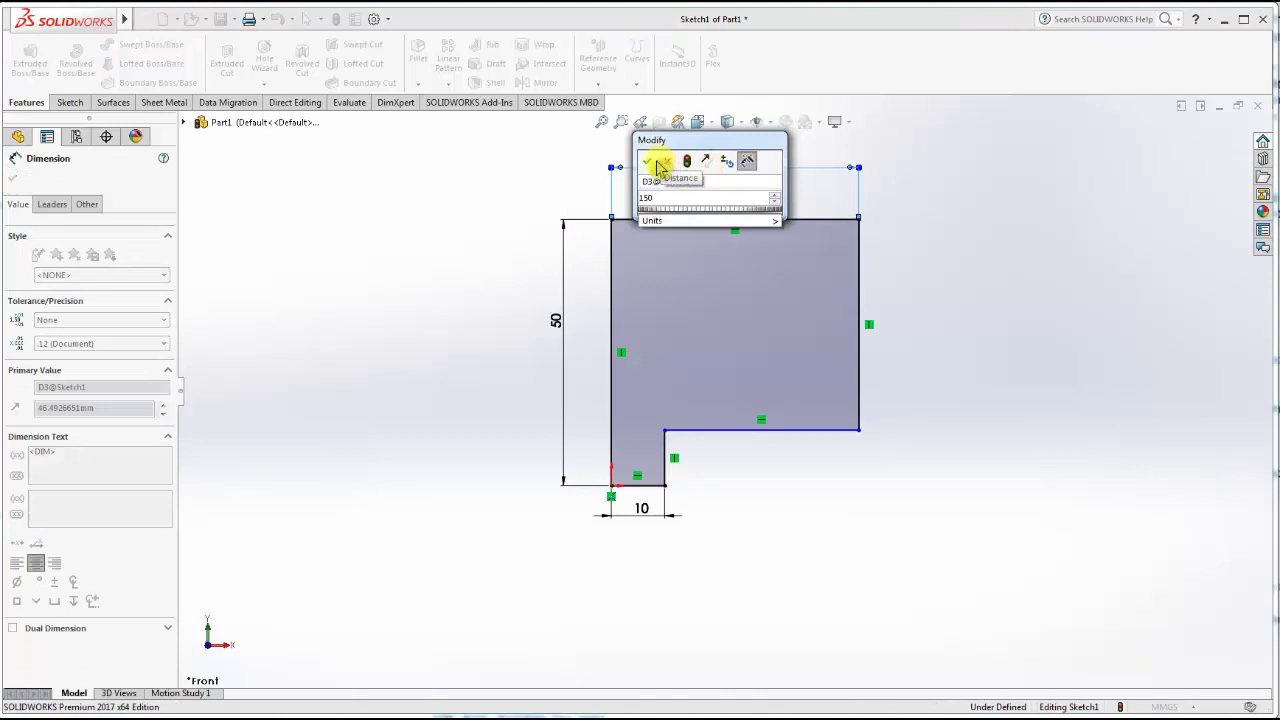
{"action": "left_click", "coordinate": [650, 163]}
{"action": "key", "text": "f"}
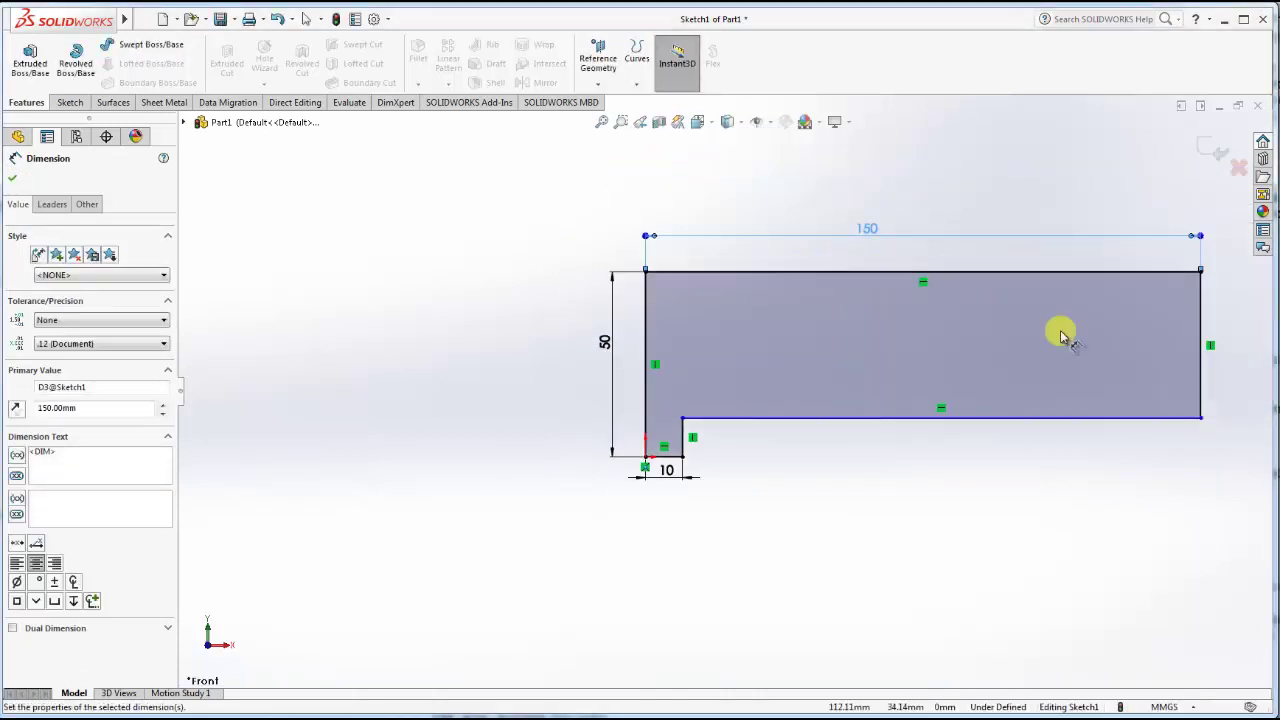
Change the bottom edge to 20 mm and dimension the inner step at 30 mm.
{"action": "left_click", "coordinate": [410, 490]}
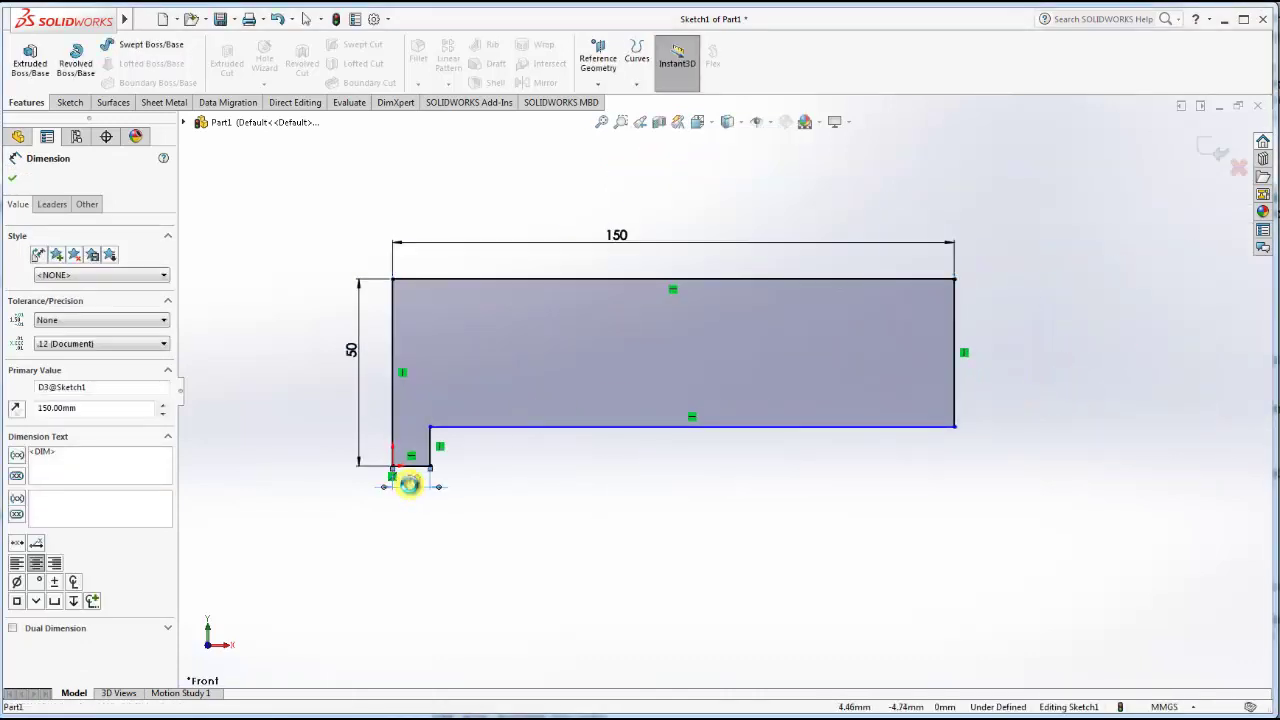
{"action": "type", "text": "20"}
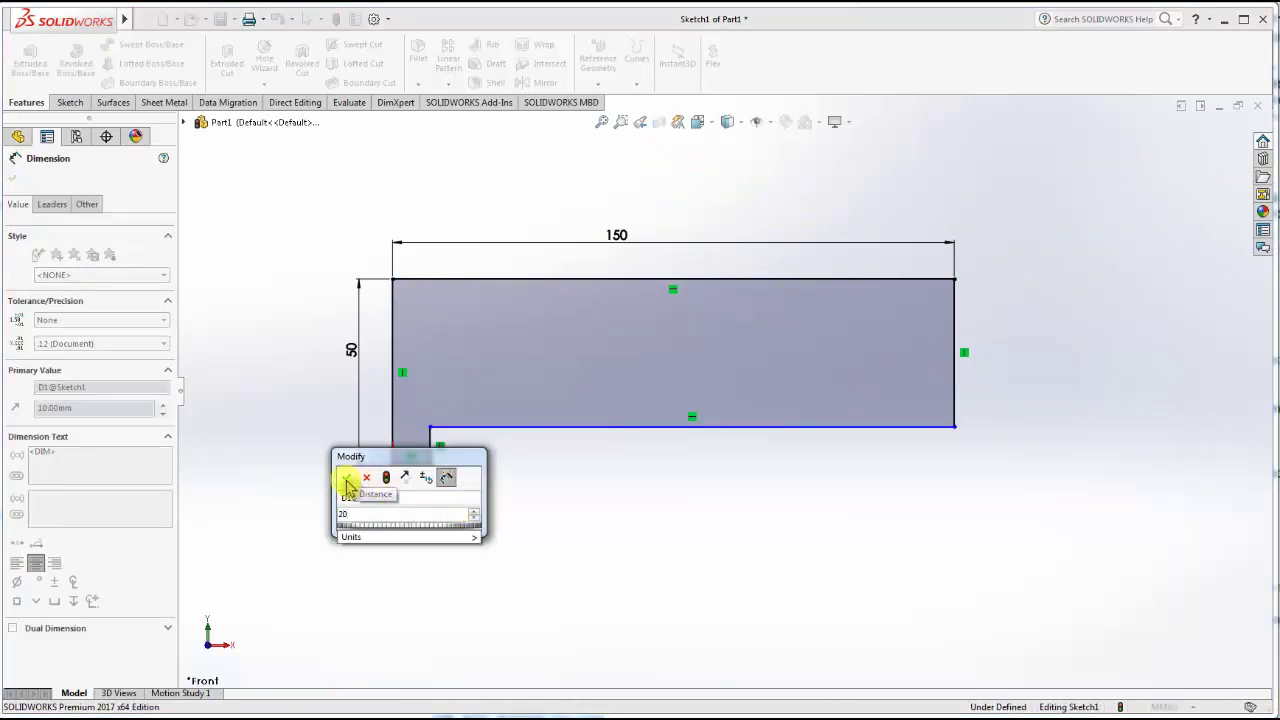
{"action": "left_click", "coordinate": [347, 479]}
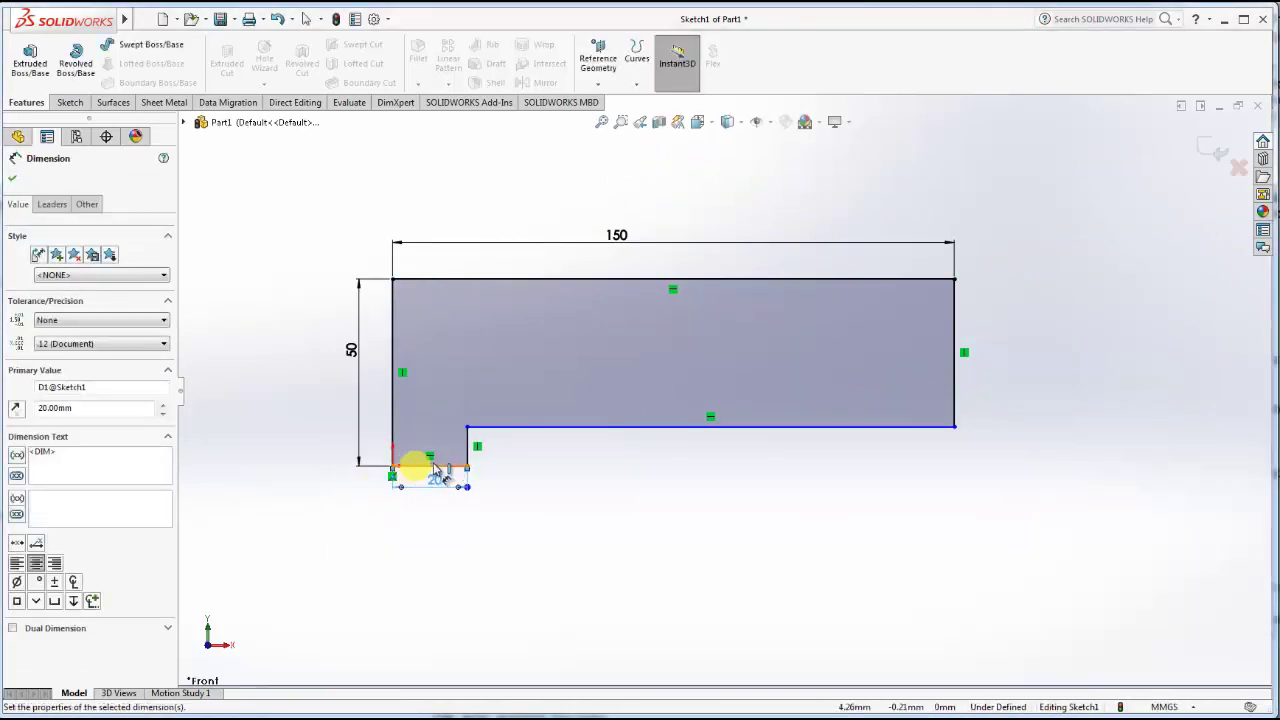
{"action": "left_click", "coordinate": [468, 452]}
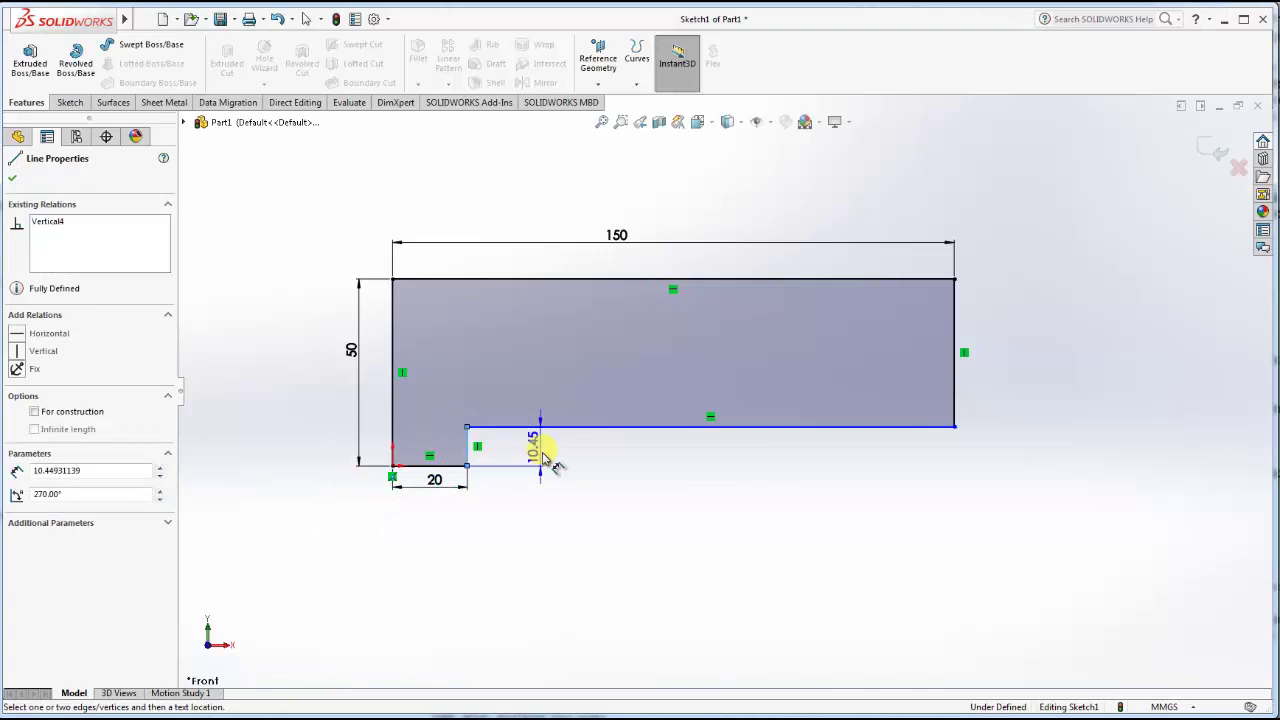
{"action": "left_click", "coordinate": [545, 508]}
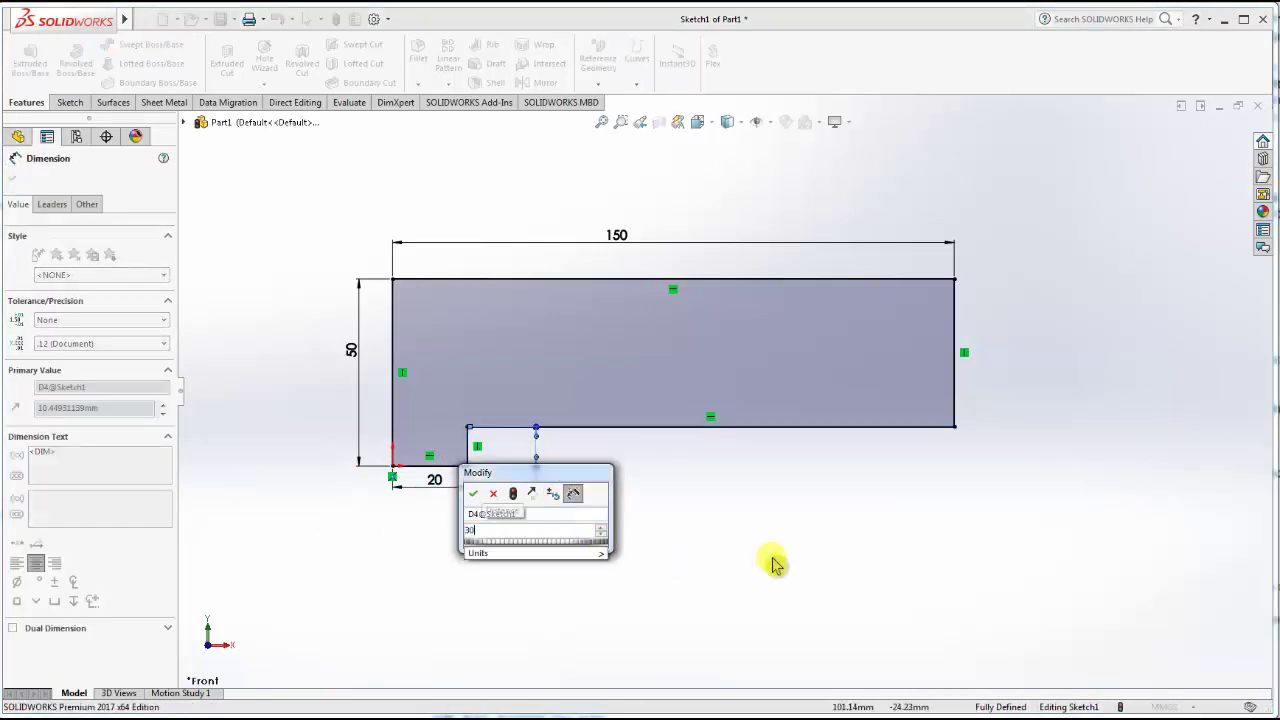
{"action": "type", "text": "30"}
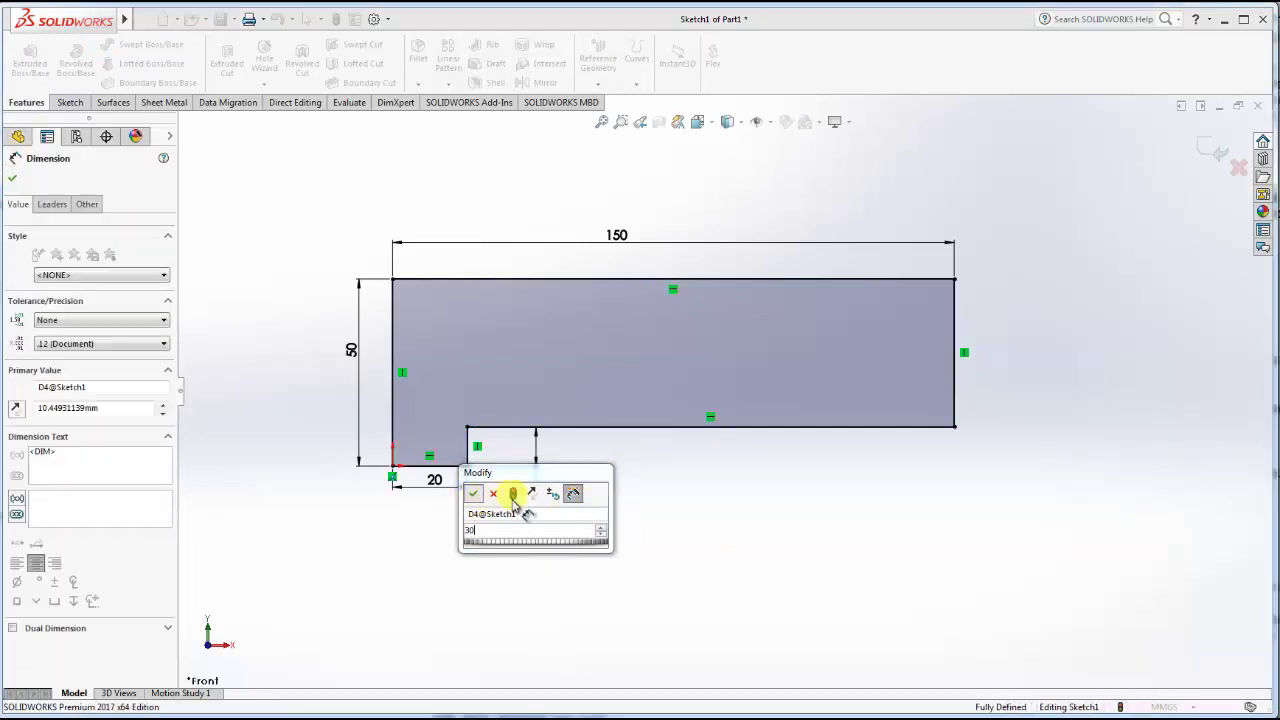
{"action": "left_click", "coordinate": [471, 497]}
{"action": "key", "text": "Escape"}
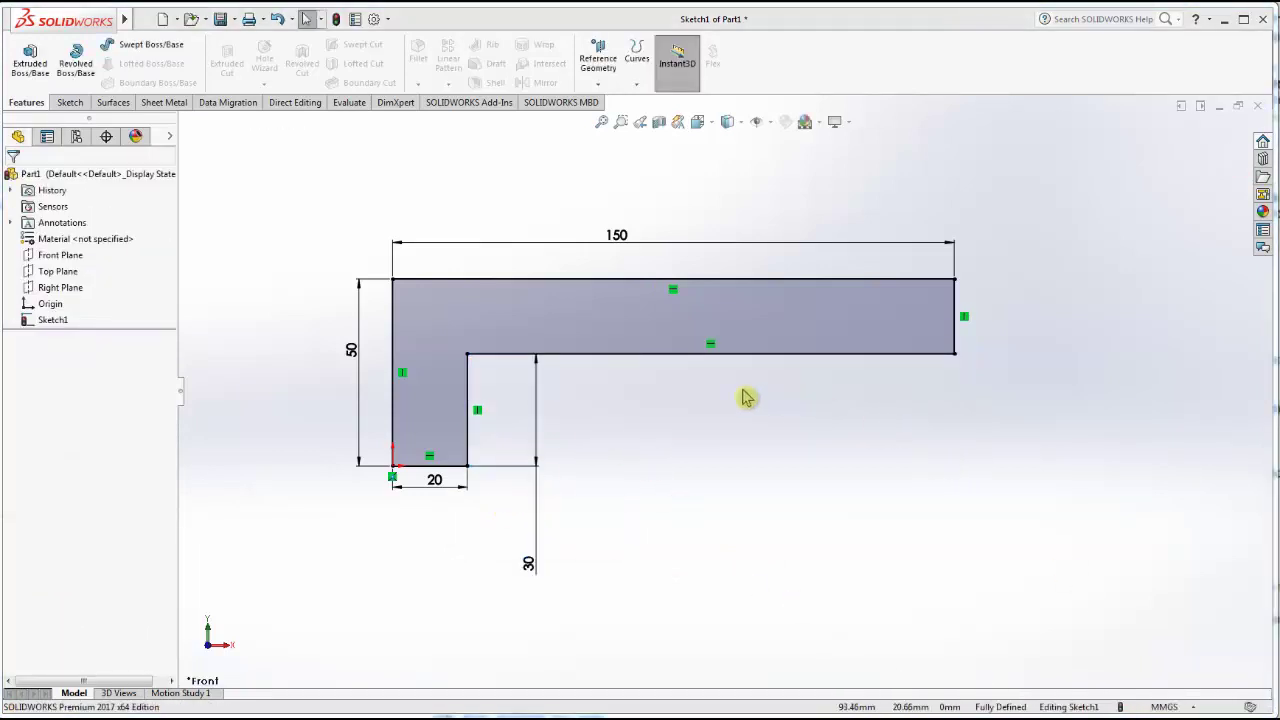
{"action": "scroll", "coordinate": [722, 404], "scroll_direction": "up", "scroll_amount": 3}
{"action": "middle_click_drag", "start_coordinate": [720, 406], "coordinate": [686, 497]}
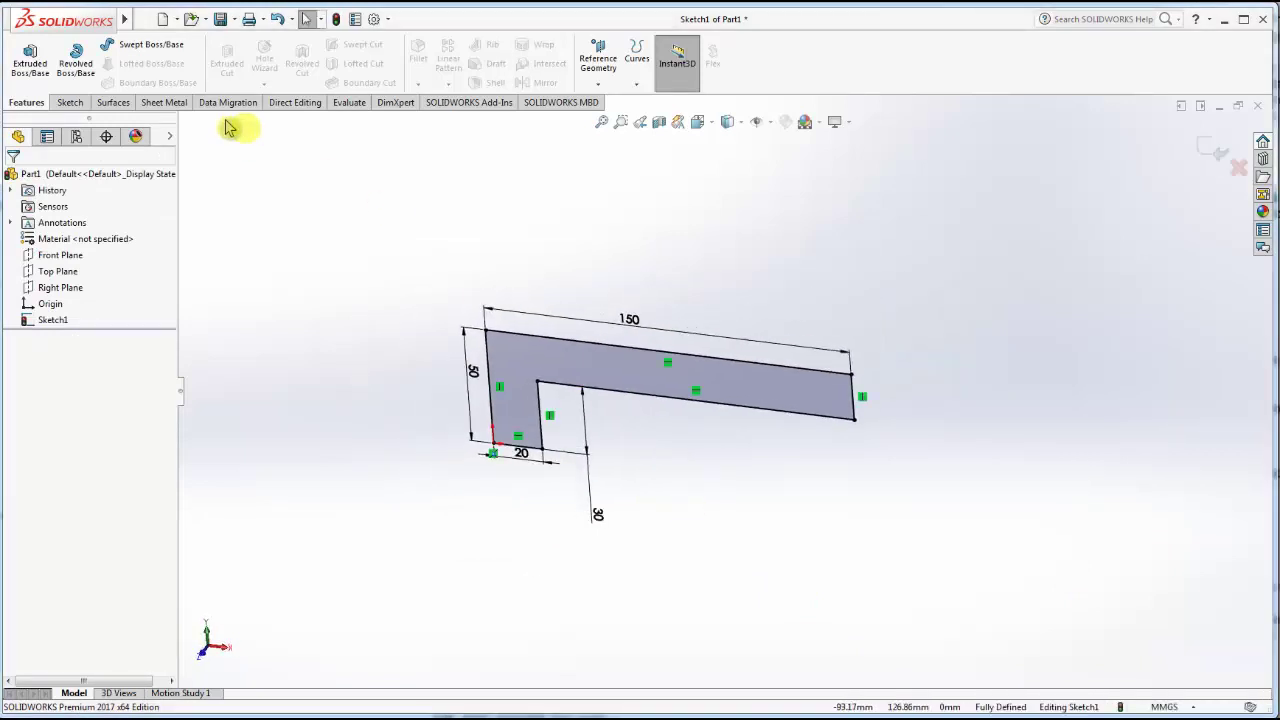
Extrude the L profile mid-plane to a total depth of 76 mm.
{"action": "left_click", "coordinate": [30, 62]}
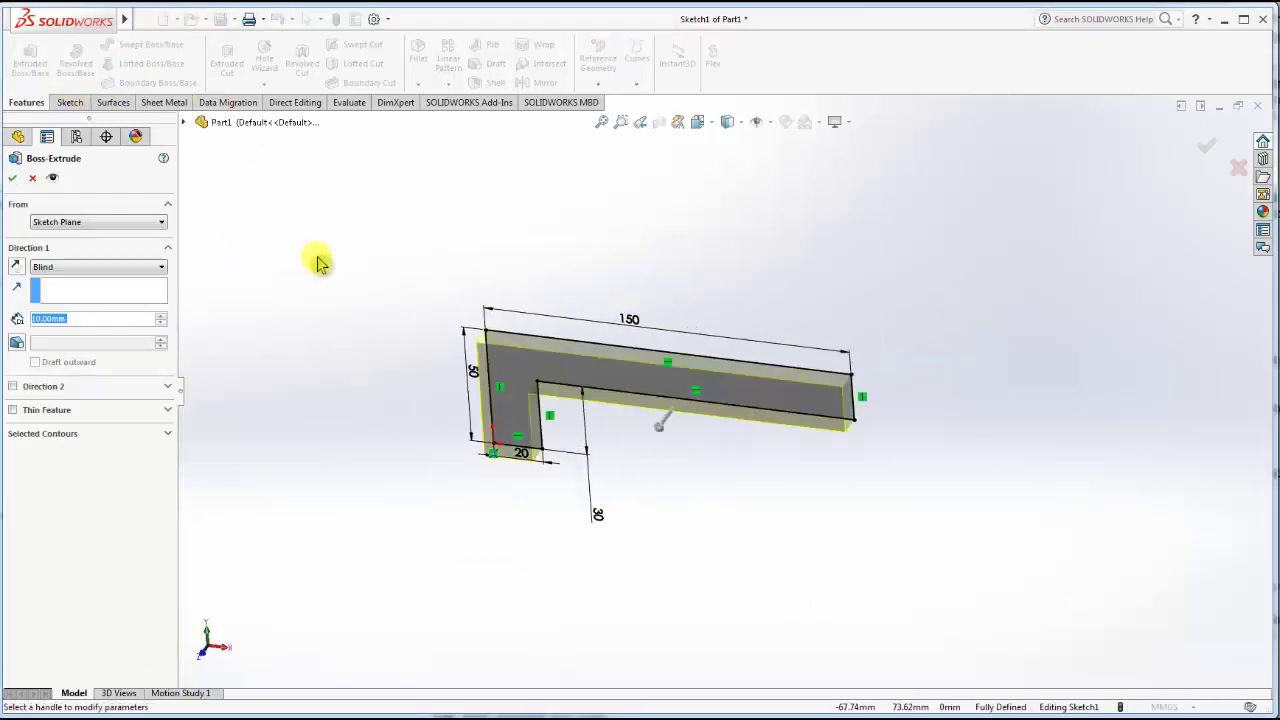
{"action": "left_click", "coordinate": [66, 266]}
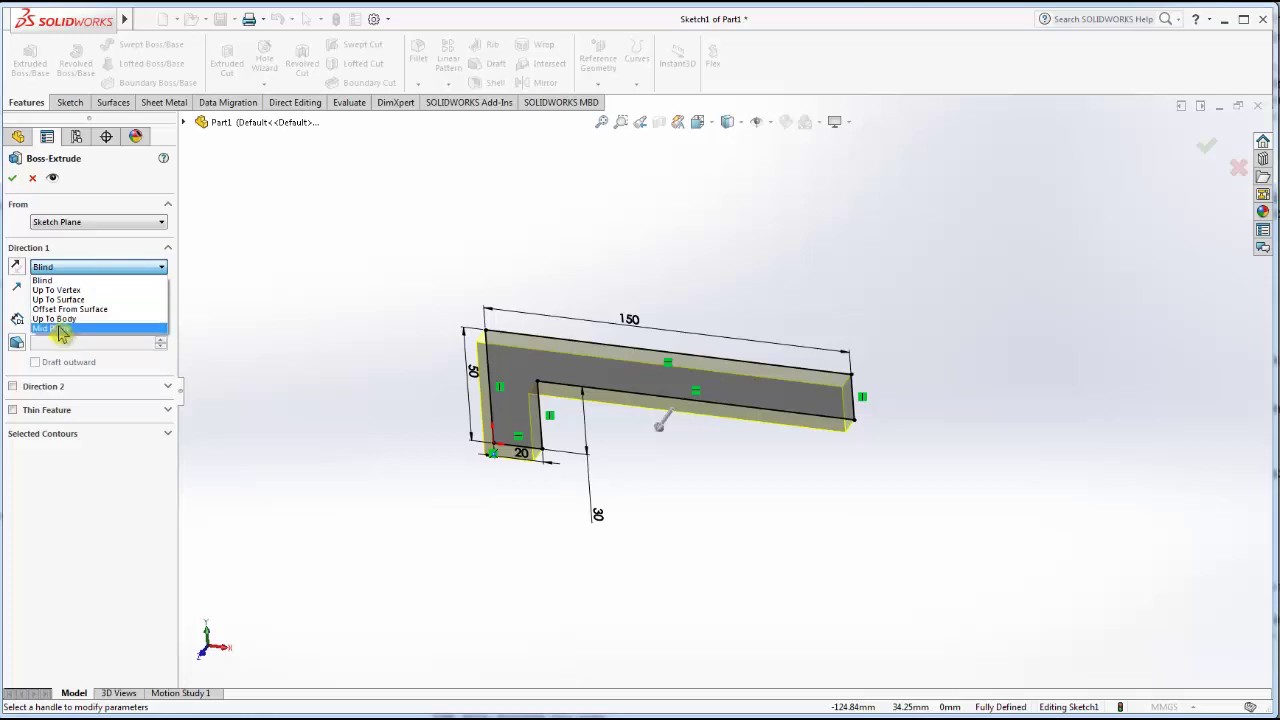
{"action": "left_click", "coordinate": [66, 338]}
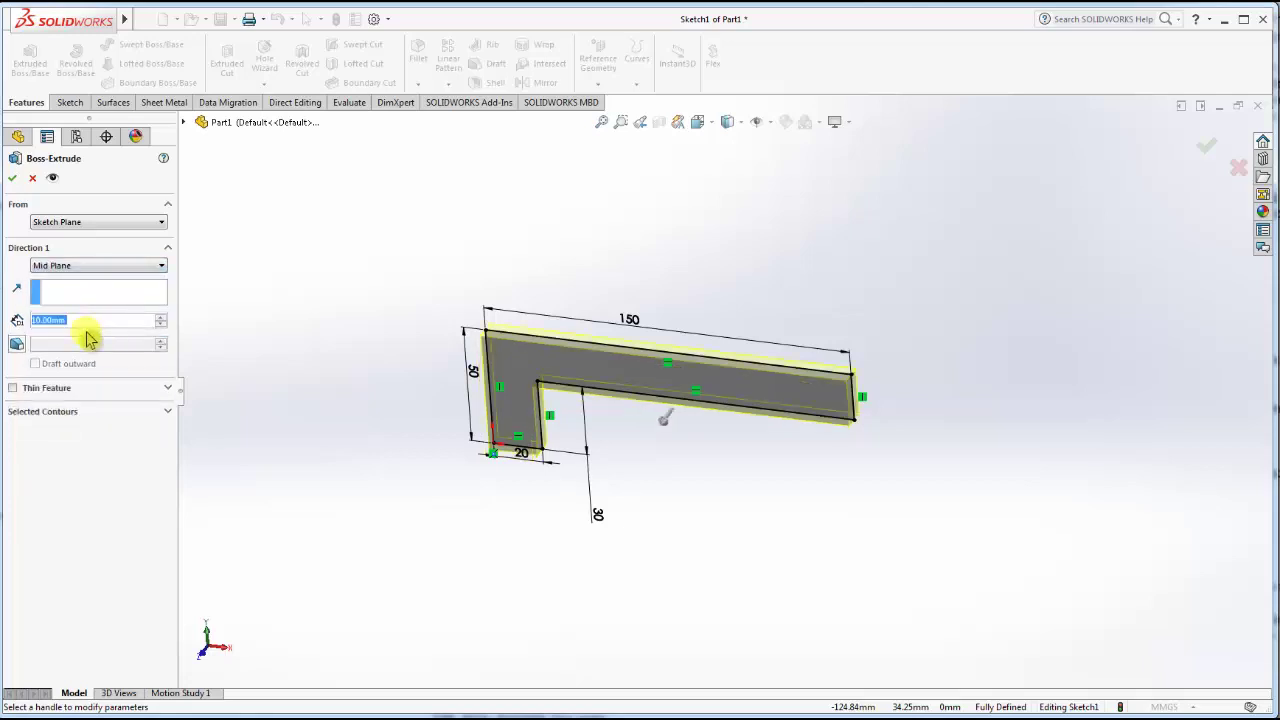
{"action": "type", "text": "76"}
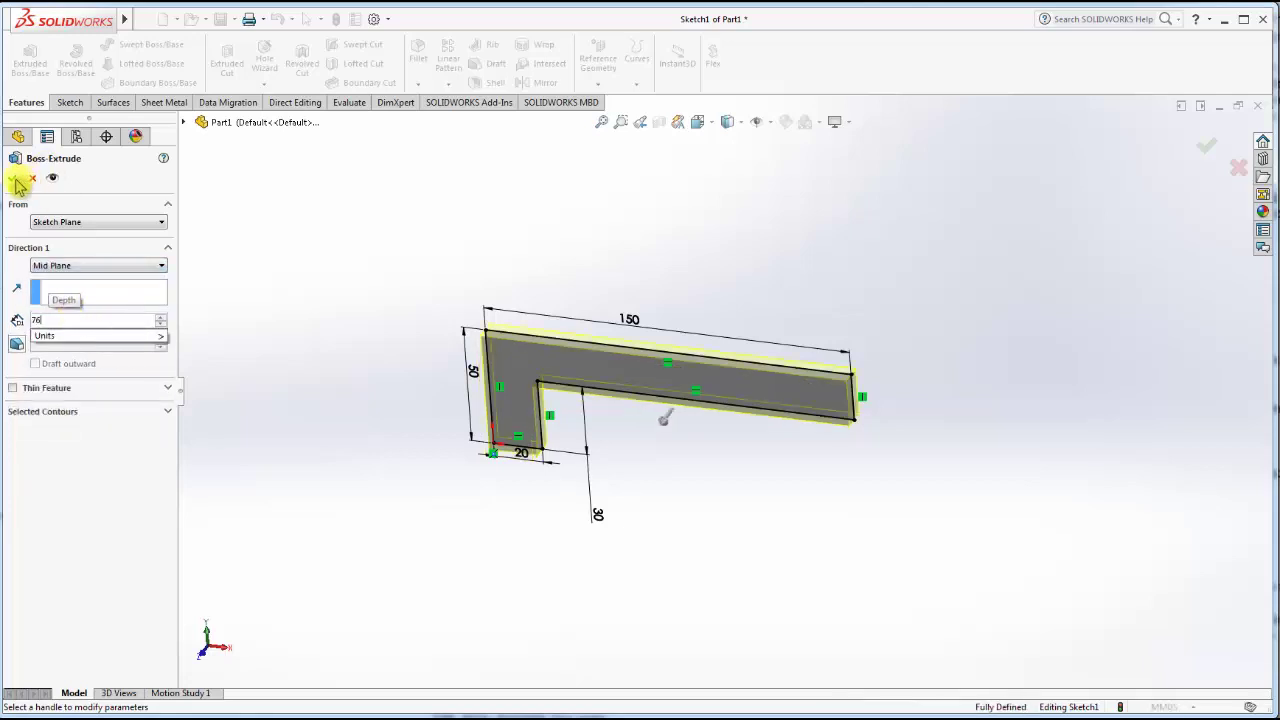
{"action": "key", "text": "Return"}
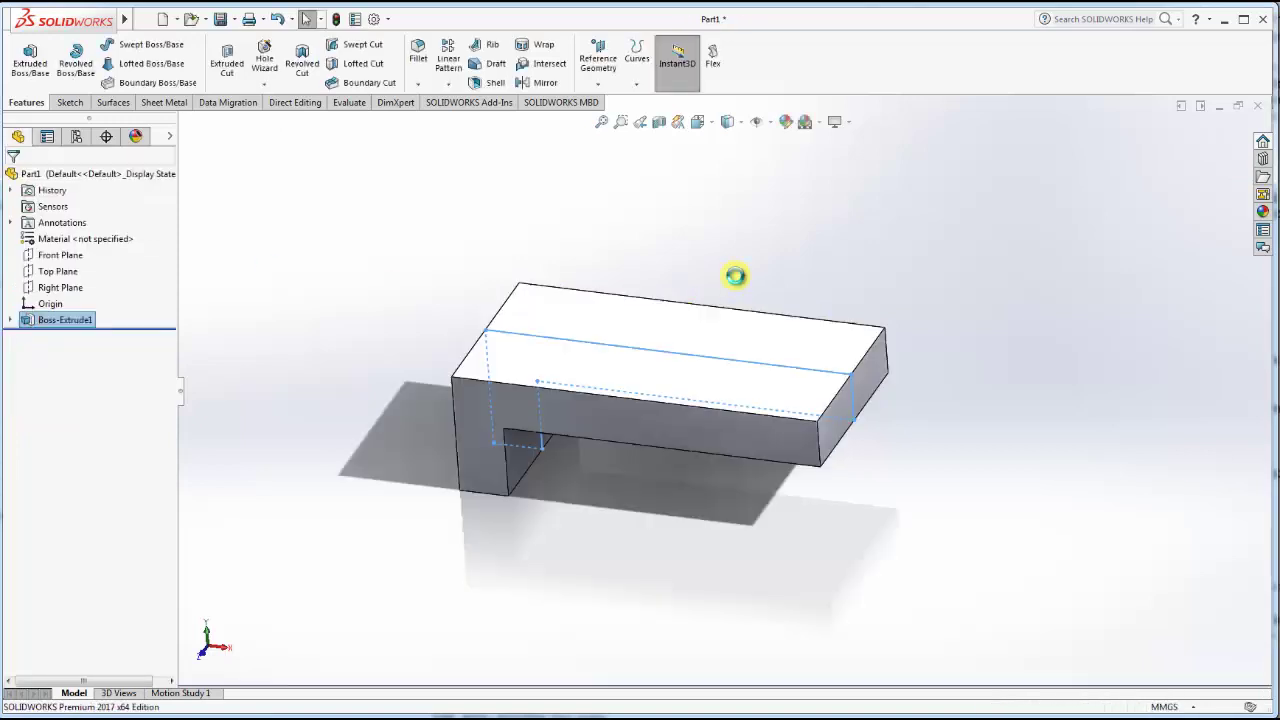
Apply the Plain White background scene and orbit the part.
{"action": "left_click", "coordinate": [739, 260]}
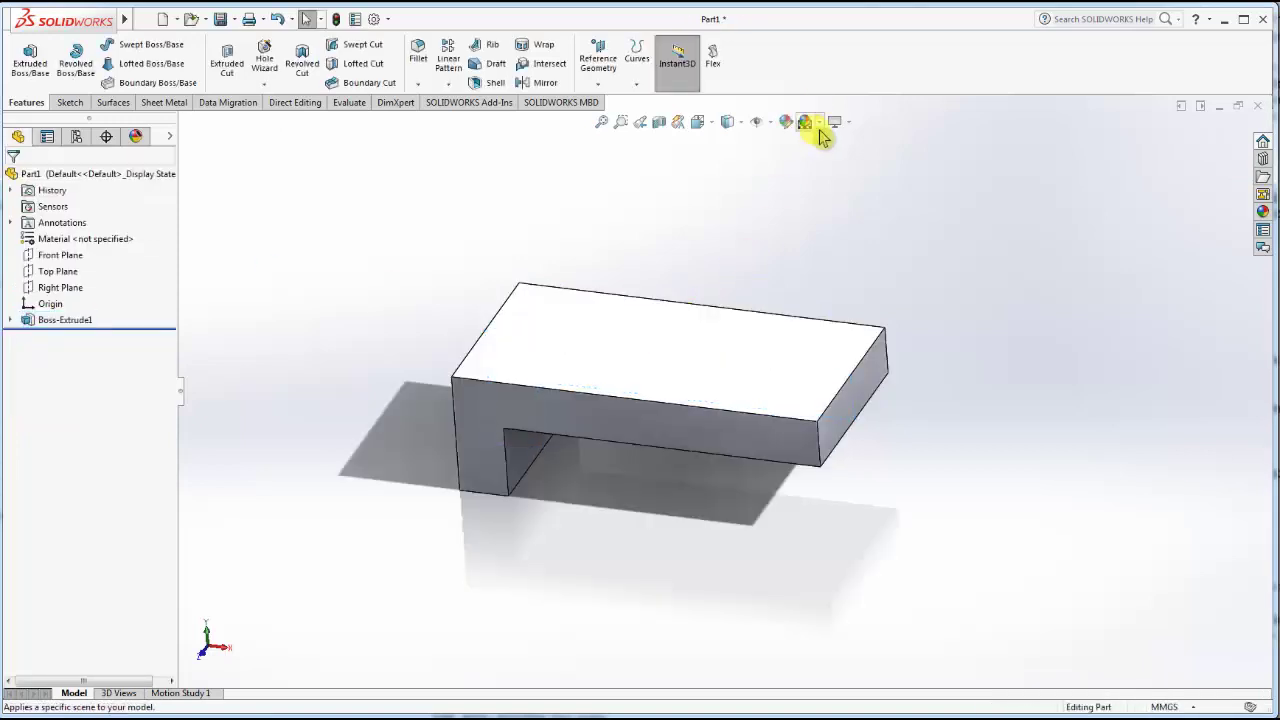
{"action": "left_click", "coordinate": [818, 124]}
{"action": "left_click", "coordinate": [842, 160]}
{"action": "mouse_move", "coordinate": [655, 220]}
{"action": "middle_mouse_down"}
{"action": "mouse_move", "coordinate": [651, 380]}
{"action": "mouse_move", "coordinate": [634, 371]}
{"action": "mouse_move", "coordinate": [593, 410]}
{"action": "mouse_move", "coordinate": [651, 351]}
{"action": "mouse_move", "coordinate": [669, 351]}
{"action": "mouse_move", "coordinate": [657, 372]}
{"action": "middle_mouse_up"}
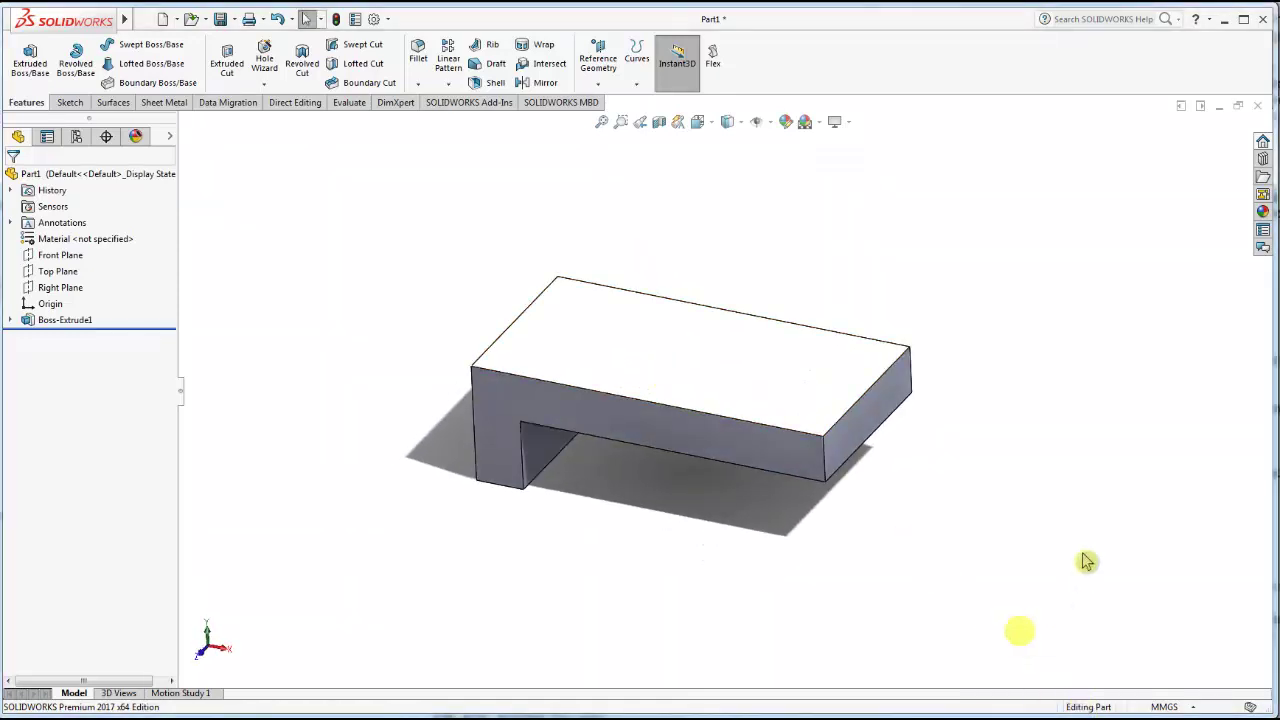
Start a new reference plane from the Reference Geometry list.
{"action": "left_click", "coordinate": [596, 84]}
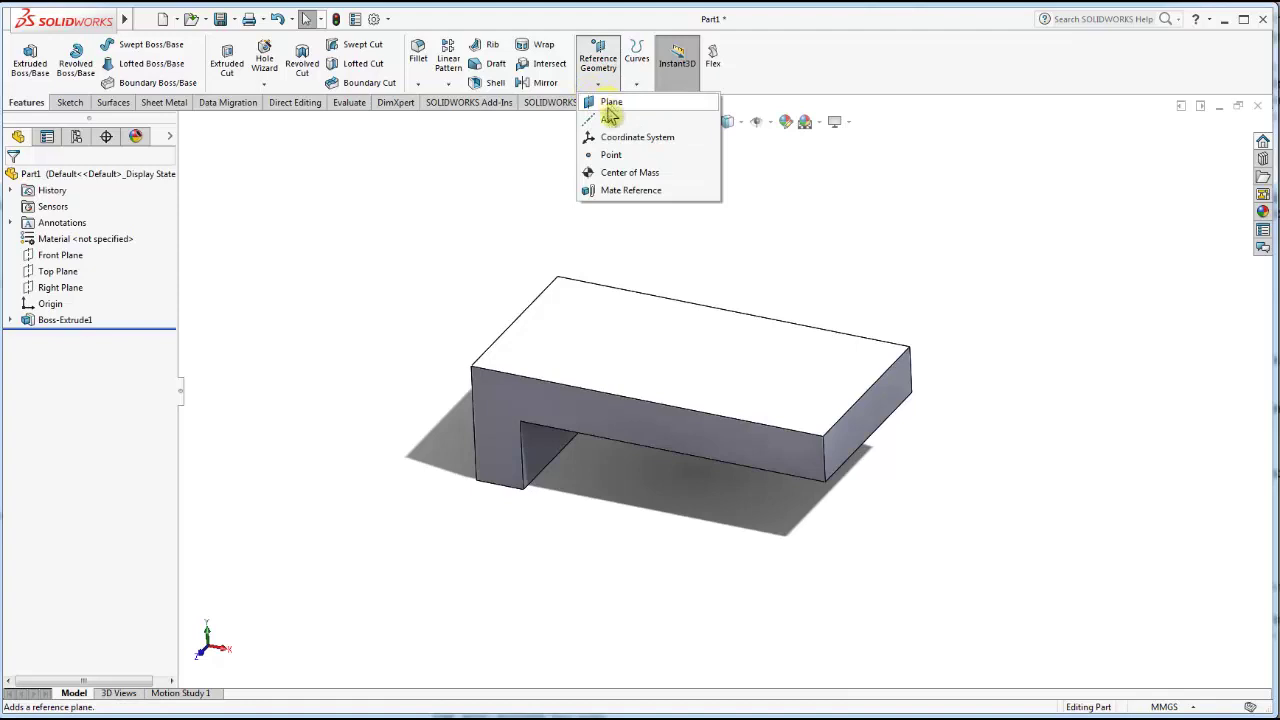
{"action": "left_click", "coordinate": [606, 110]}
{"action": "mouse_move", "coordinate": [546, 266]}
{"action": "middle_mouse_down"}
{"action": "mouse_move", "coordinate": [591, 229]}
{"action": "mouse_move", "coordinate": [620, 257]}
{"action": "mouse_move", "coordinate": [565, 298]}
{"action": "middle_mouse_up"}
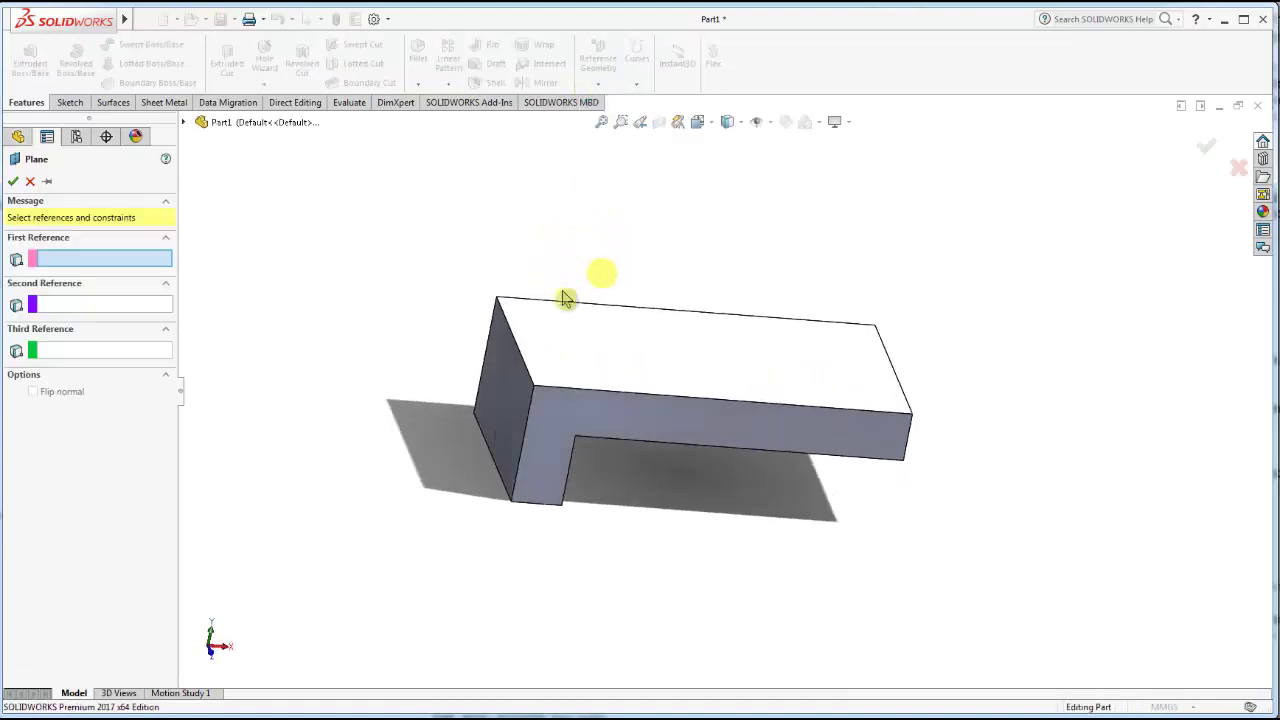
Pick the top end edge as first reference, then cancel this plane attempt.
{"action": "left_click", "coordinate": [503, 314]}
{"action": "mouse_move", "coordinate": [503, 323]}
{"action": "middle_mouse_down"}
{"action": "mouse_move", "coordinate": [474, 292]}
{"action": "mouse_move", "coordinate": [480, 263]}
{"action": "mouse_move", "coordinate": [511, 278]}
{"action": "mouse_move", "coordinate": [494, 286]}
{"action": "mouse_move", "coordinate": [509, 323]}
{"action": "mouse_move", "coordinate": [493, 261]}
{"action": "mouse_move", "coordinate": [500, 292]}
{"action": "mouse_move", "coordinate": [487, 288]}
{"action": "middle_mouse_up"}
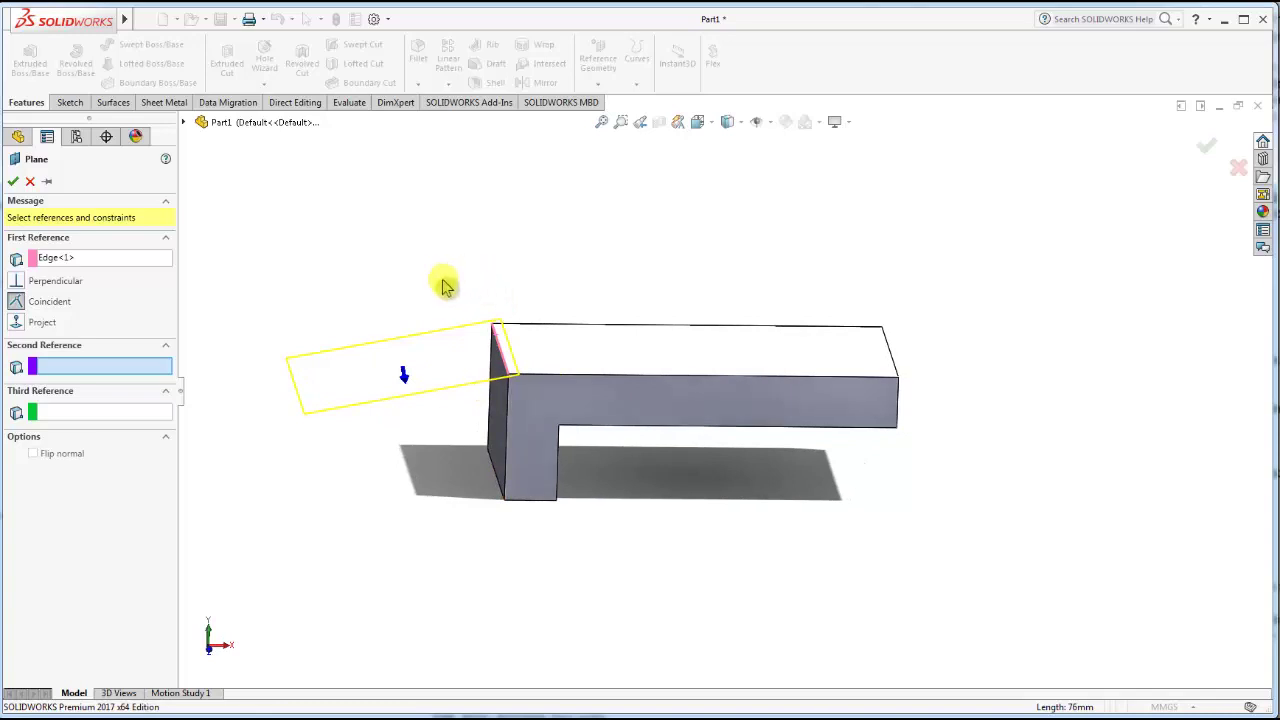
{"action": "left_click", "coordinate": [29, 183]}
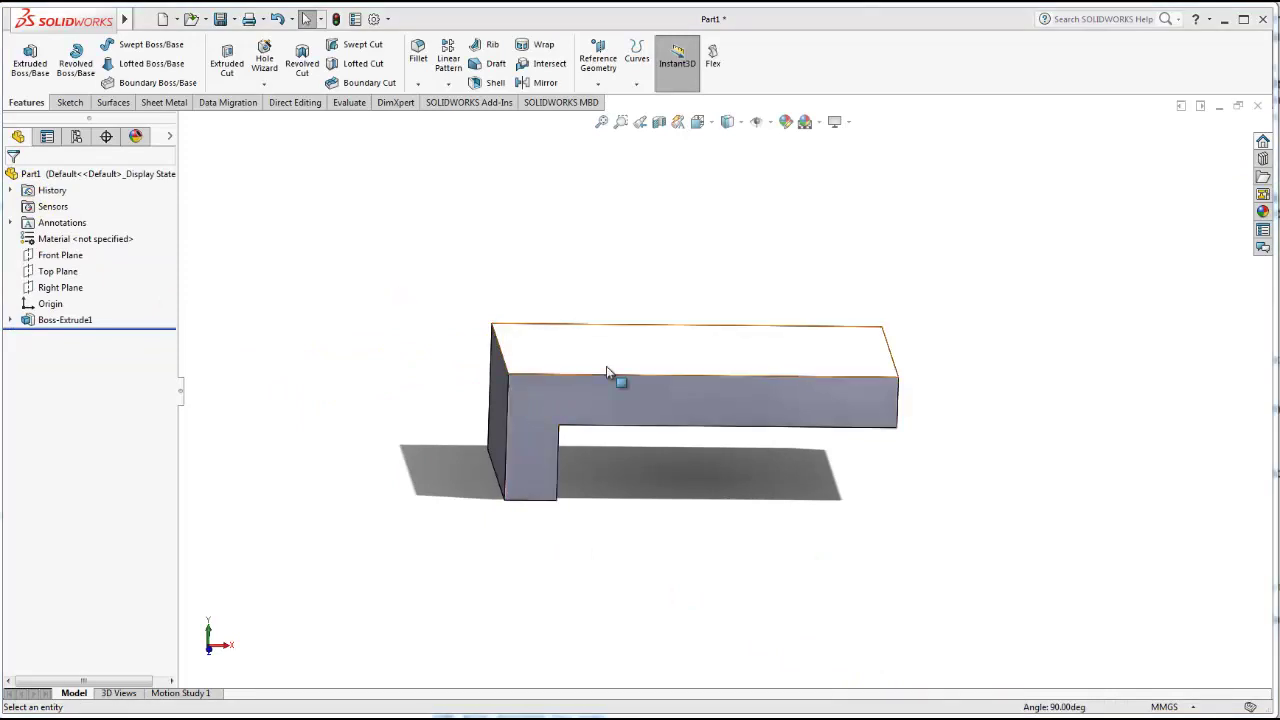
{"action": "middle_click_drag", "start_coordinate": [607, 370], "coordinate": [606, 391]}
Create Plane1 from the Right Plane and the top end edge at 30°.
{"action": "left_click", "coordinate": [598, 80]}
{"action": "left_click", "coordinate": [606, 101]}
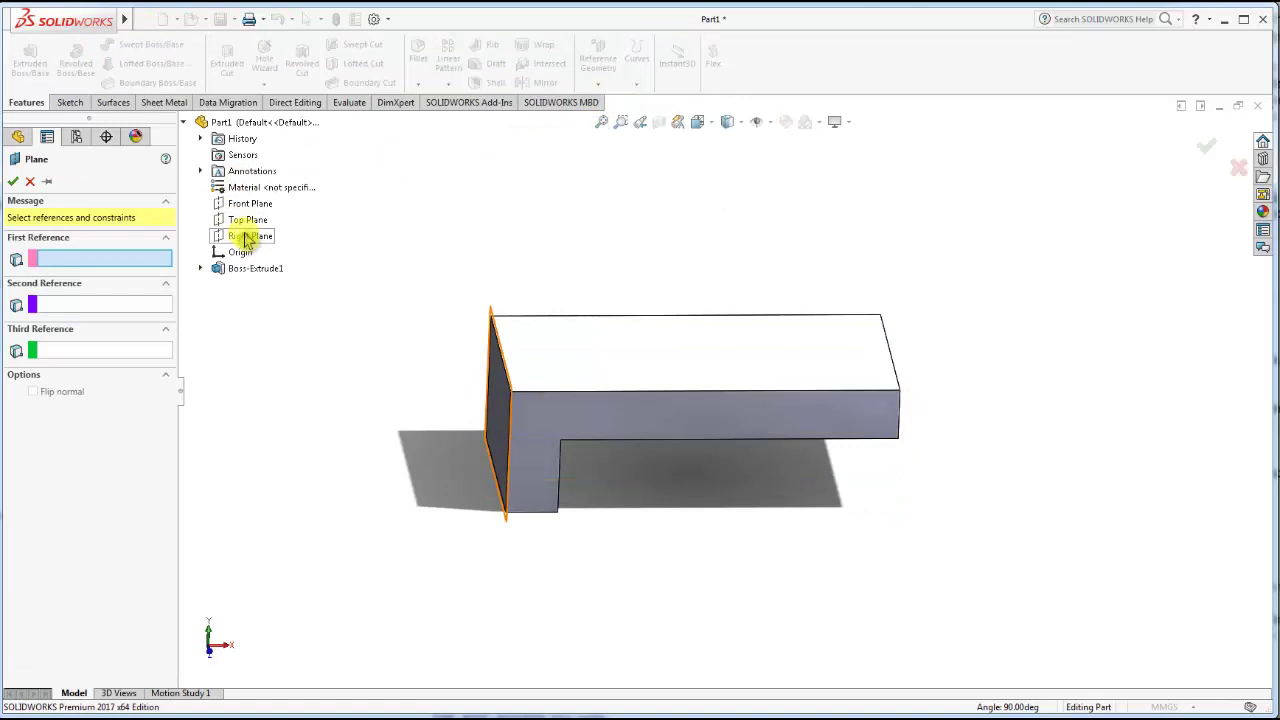
{"action": "left_click", "coordinate": [246, 240]}
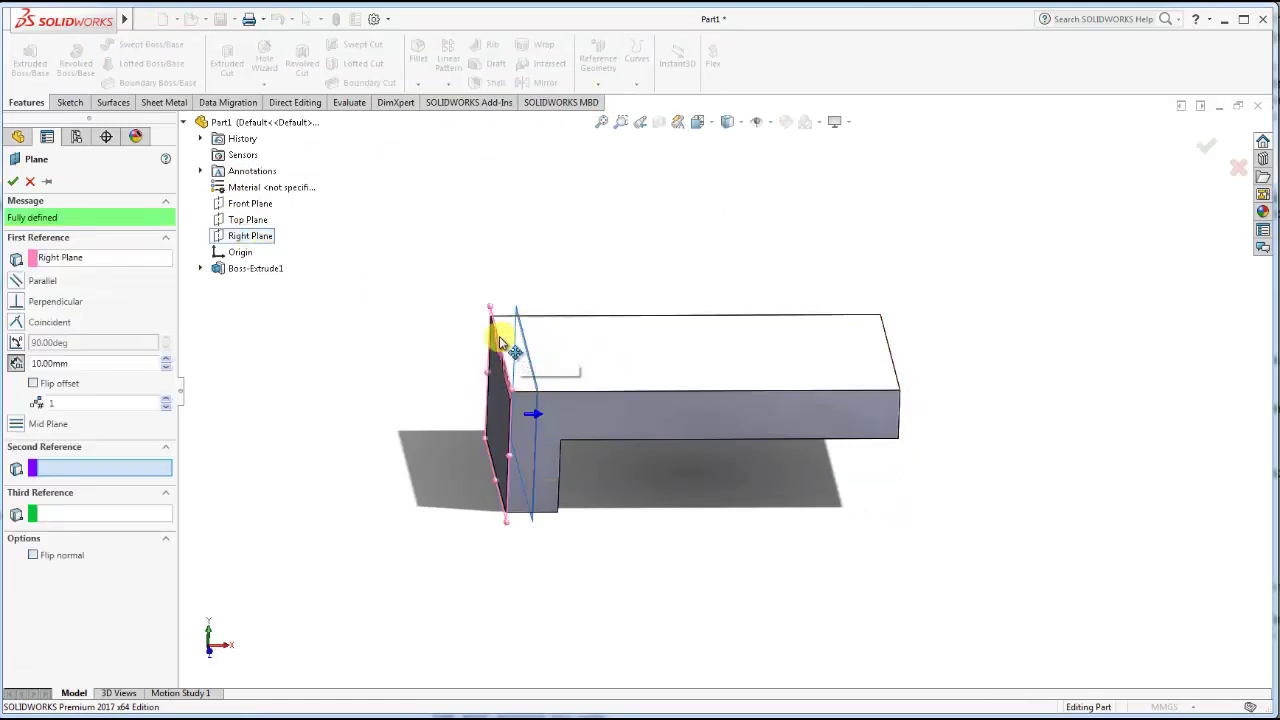
{"action": "middle_click_drag", "start_coordinate": [500, 360], "coordinate": [549, 323]}
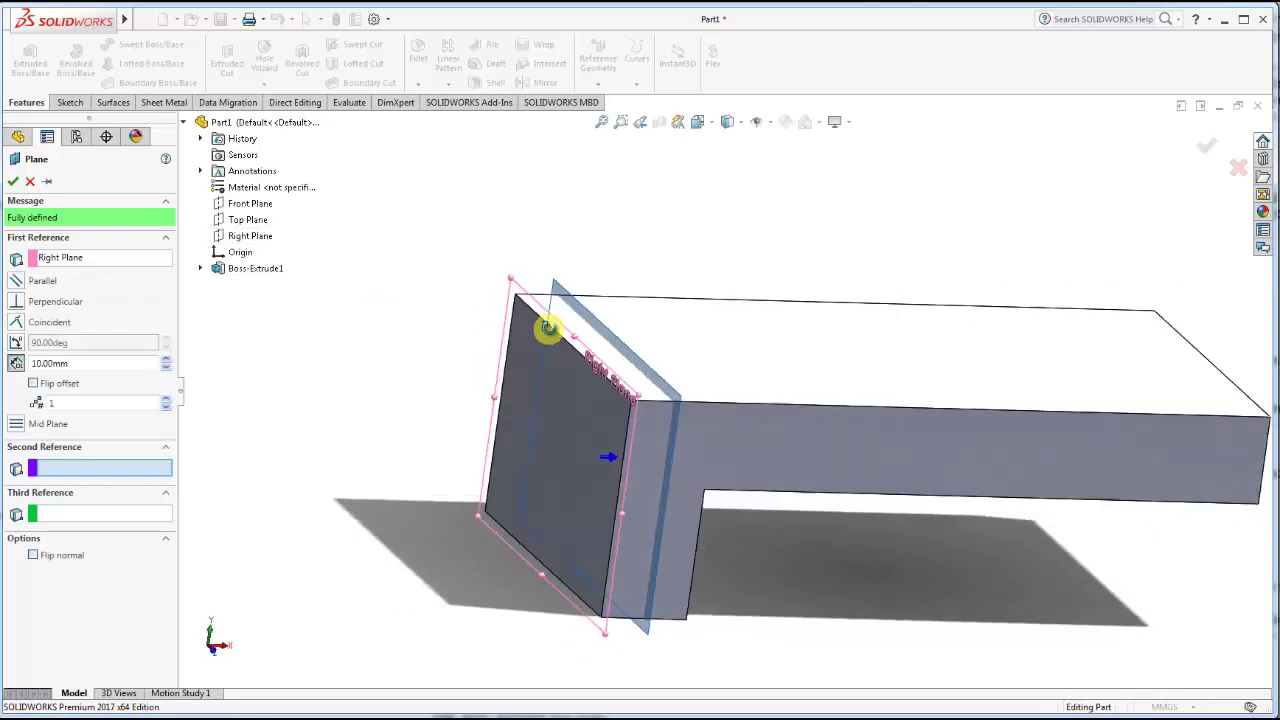
{"action": "left_click", "coordinate": [549, 326]}
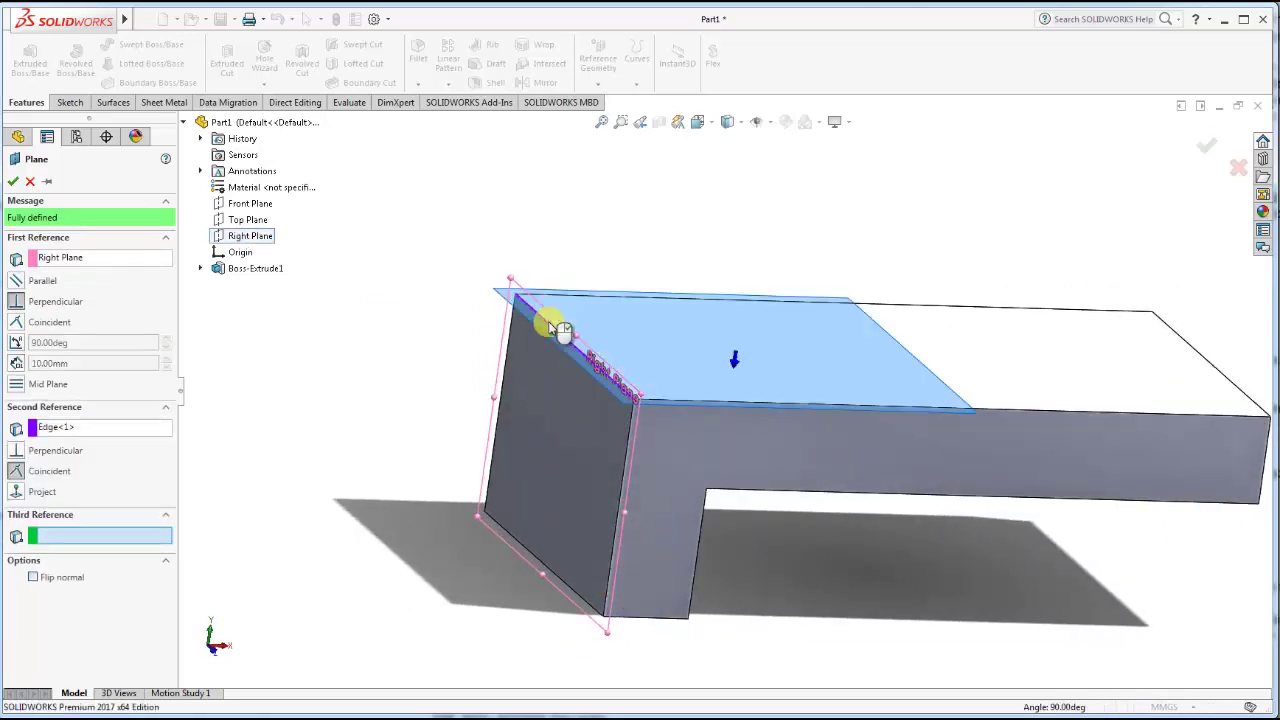
{"action": "left_click", "coordinate": [17, 342]}
{"action": "type", "text": "30"}
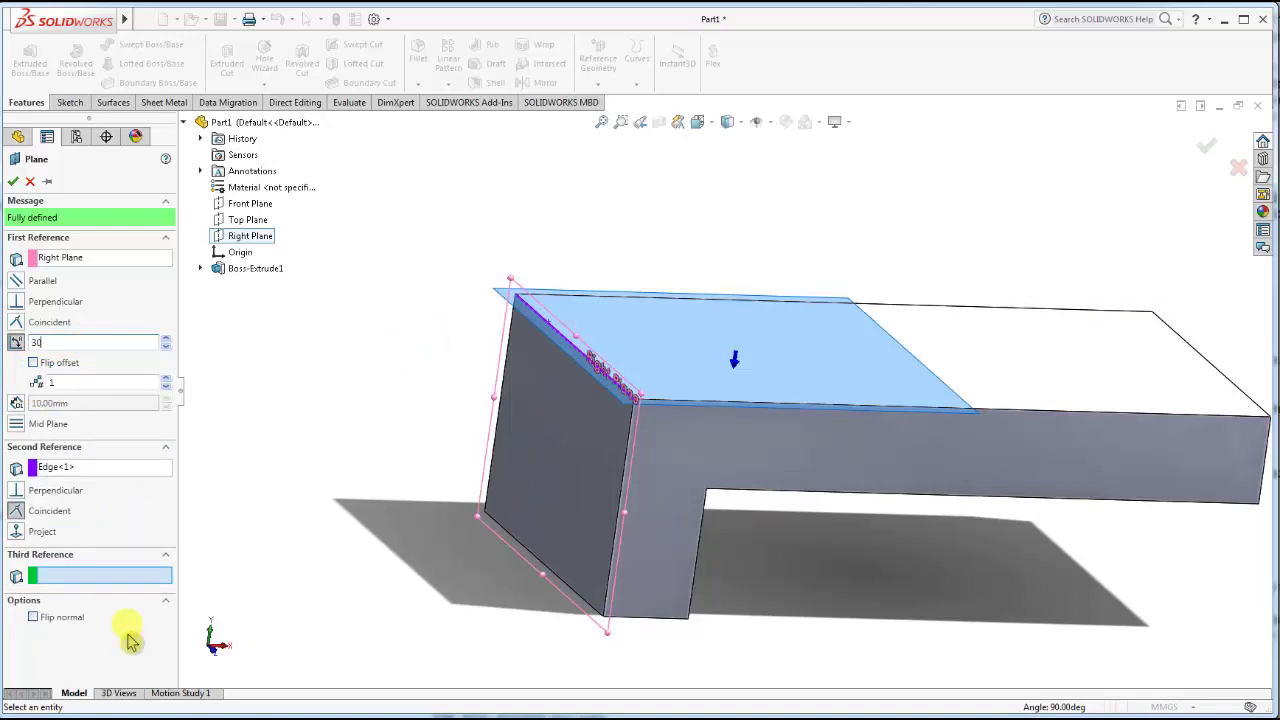
{"action": "key", "text": "Return"}
{"action": "middle_click_drag", "start_coordinate": [430, 447], "coordinate": [643, 392]}
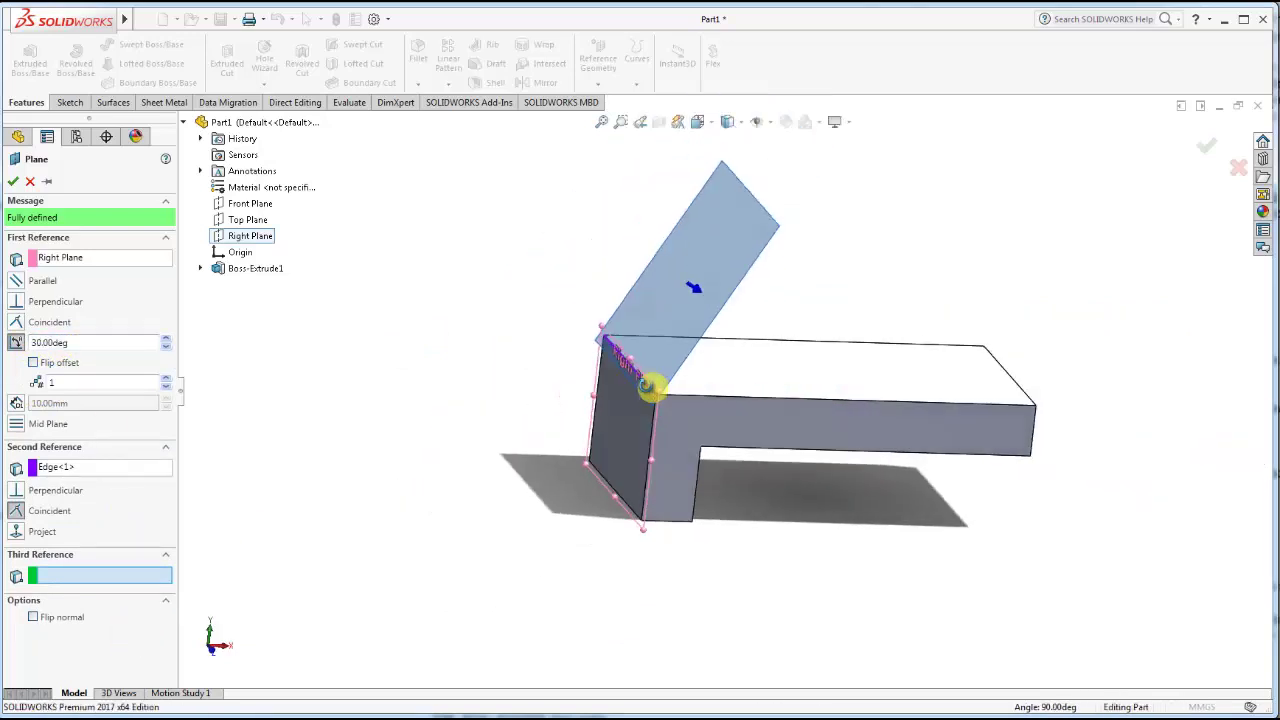
{"action": "left_click", "coordinate": [14, 182]}
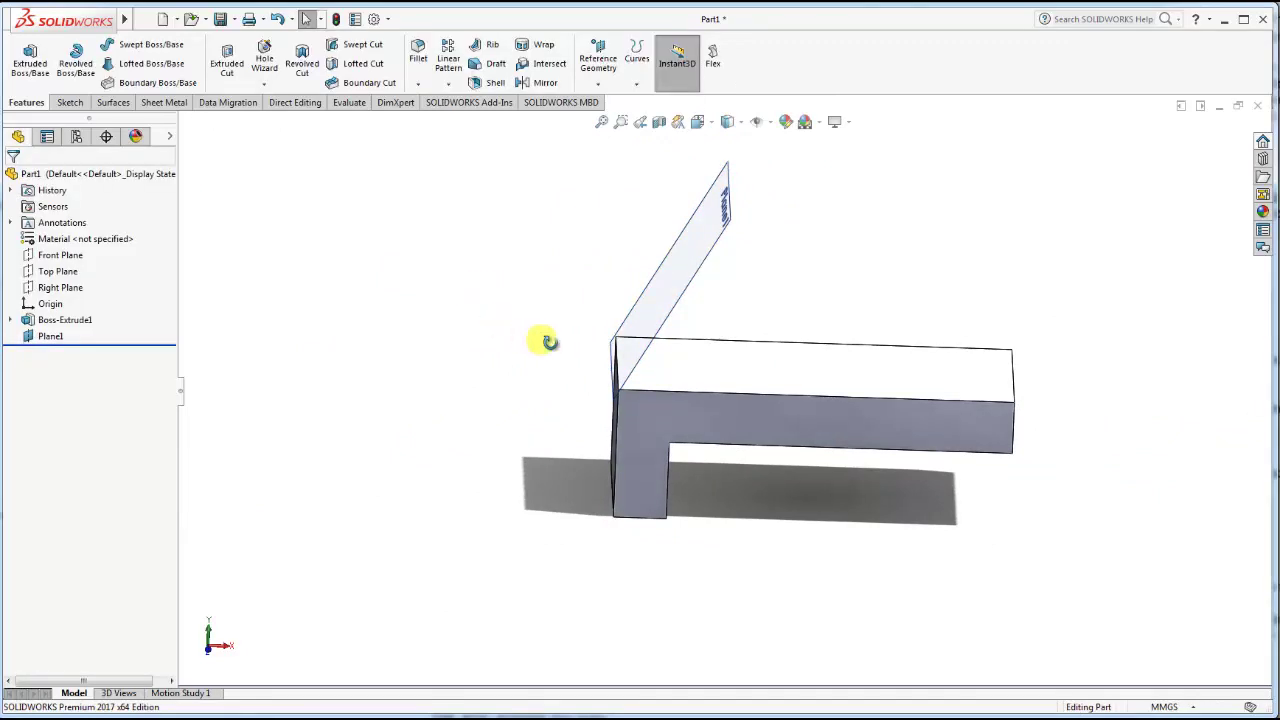
View Plane1 face-on and open a new sketch on it.
{"action": "middle_click_drag", "start_coordinate": [548, 342], "coordinate": [737, 429]}
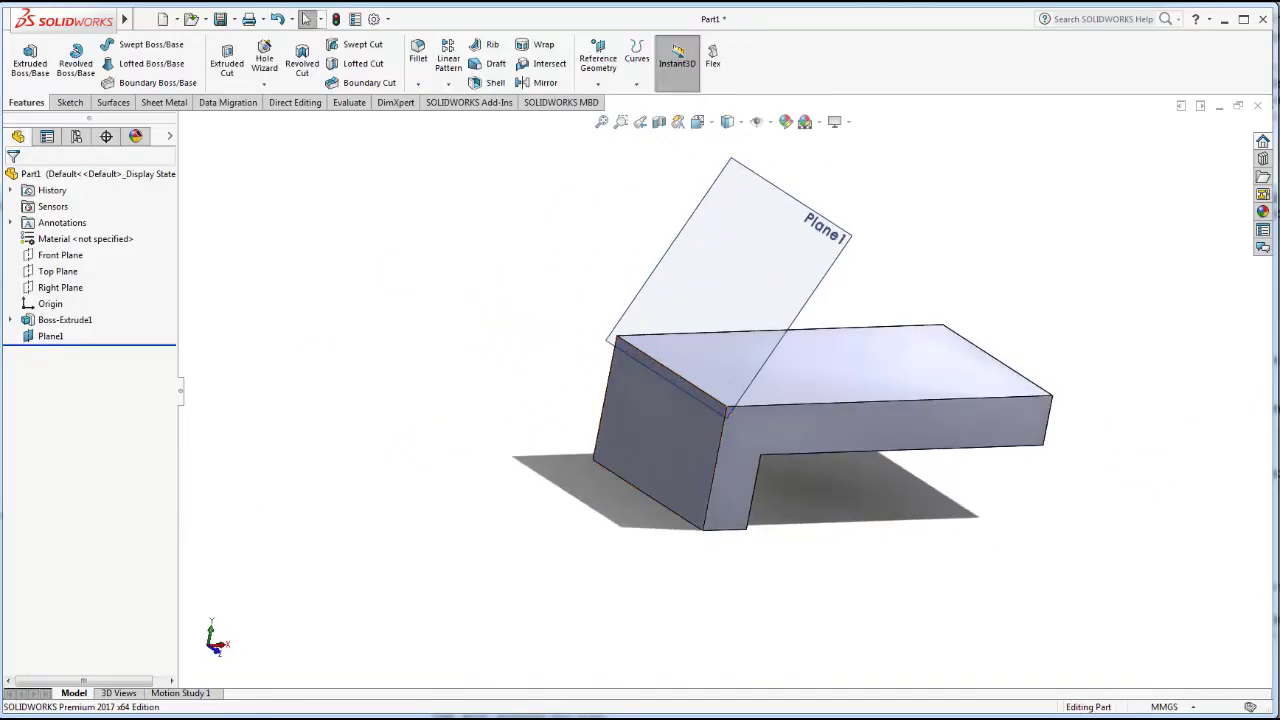
{"action": "left_click", "coordinate": [733, 242]}
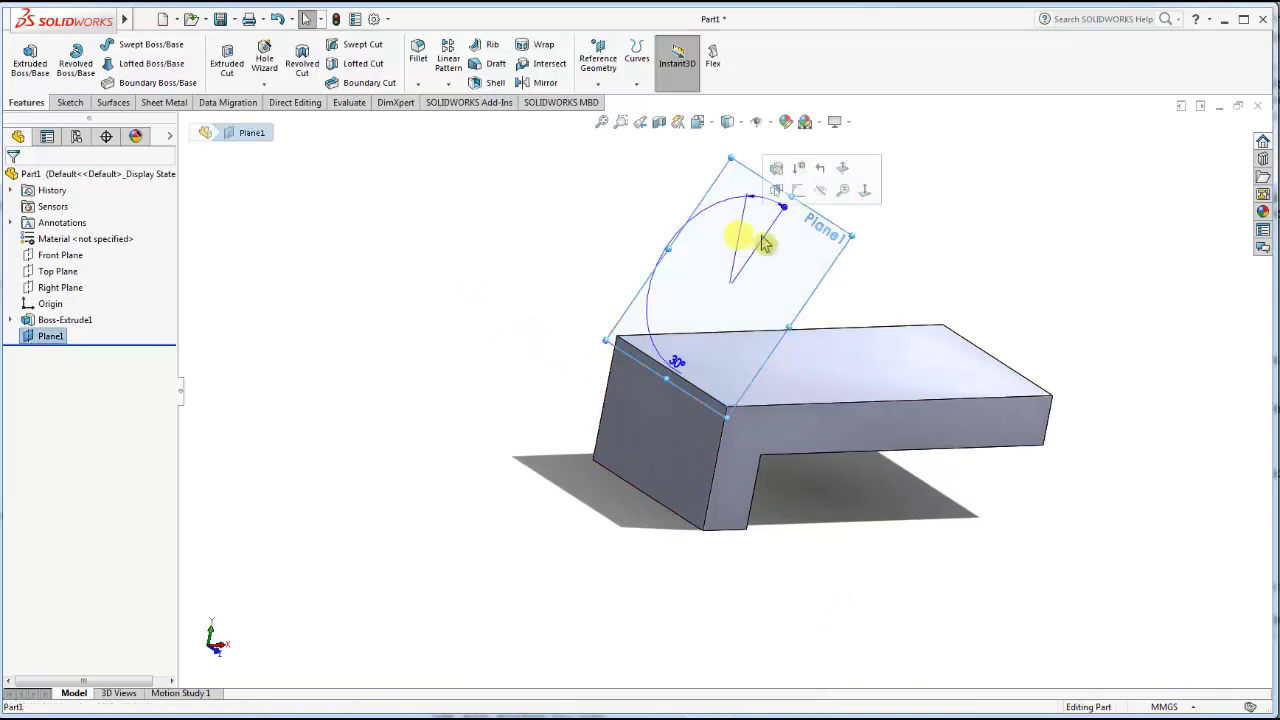
{"action": "left_click", "coordinate": [854, 195]}
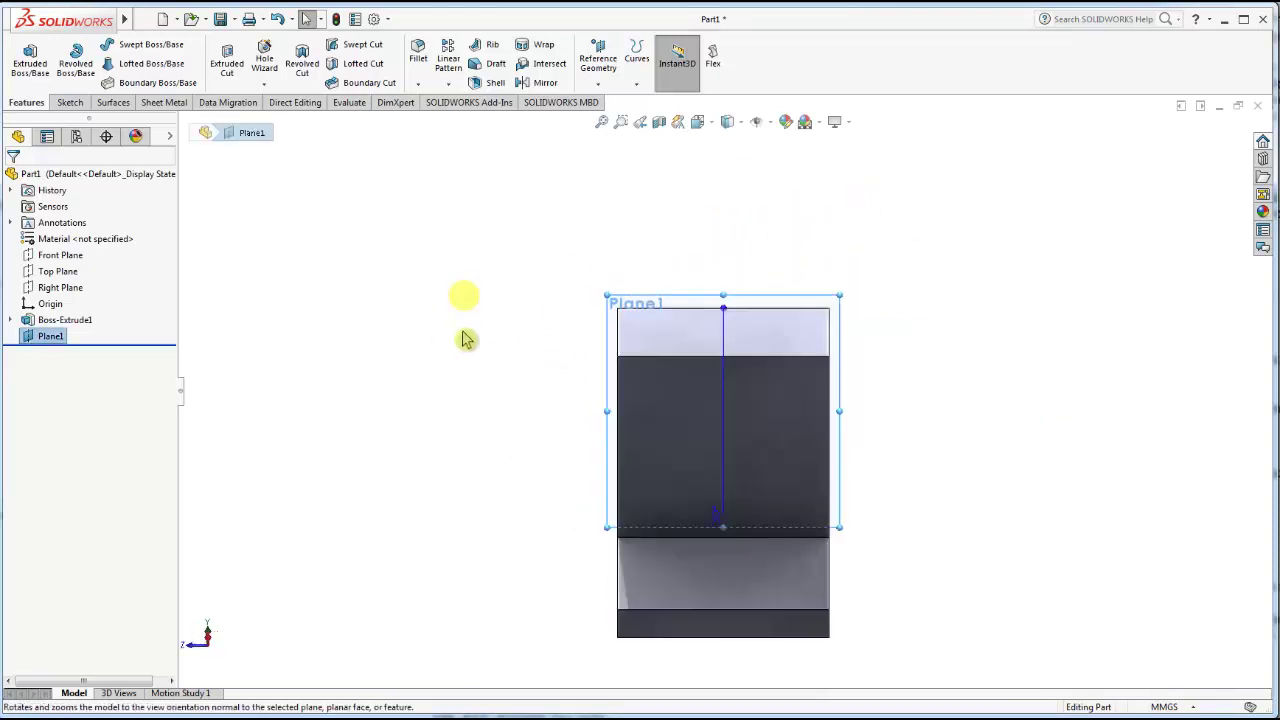
{"action": "right_click", "coordinate": [58, 336]}
{"action": "left_click", "coordinate": [136, 316]}
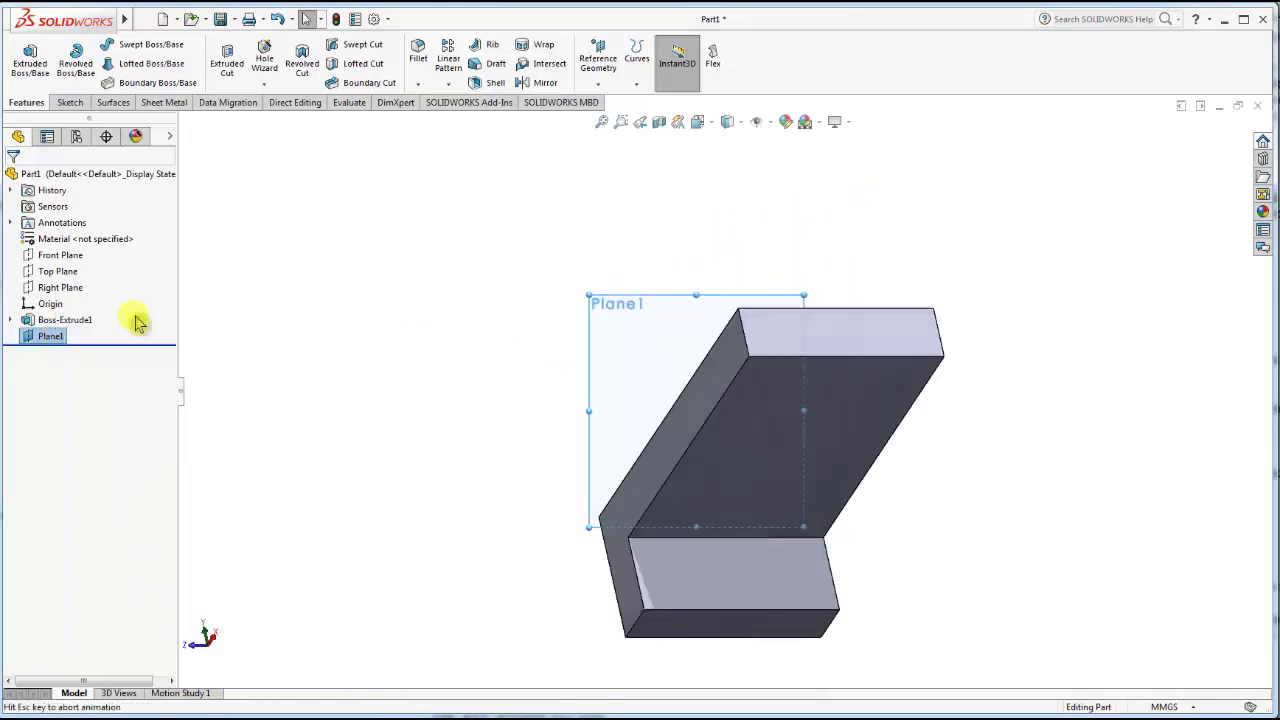
{"action": "right_click", "coordinate": [58, 342]}
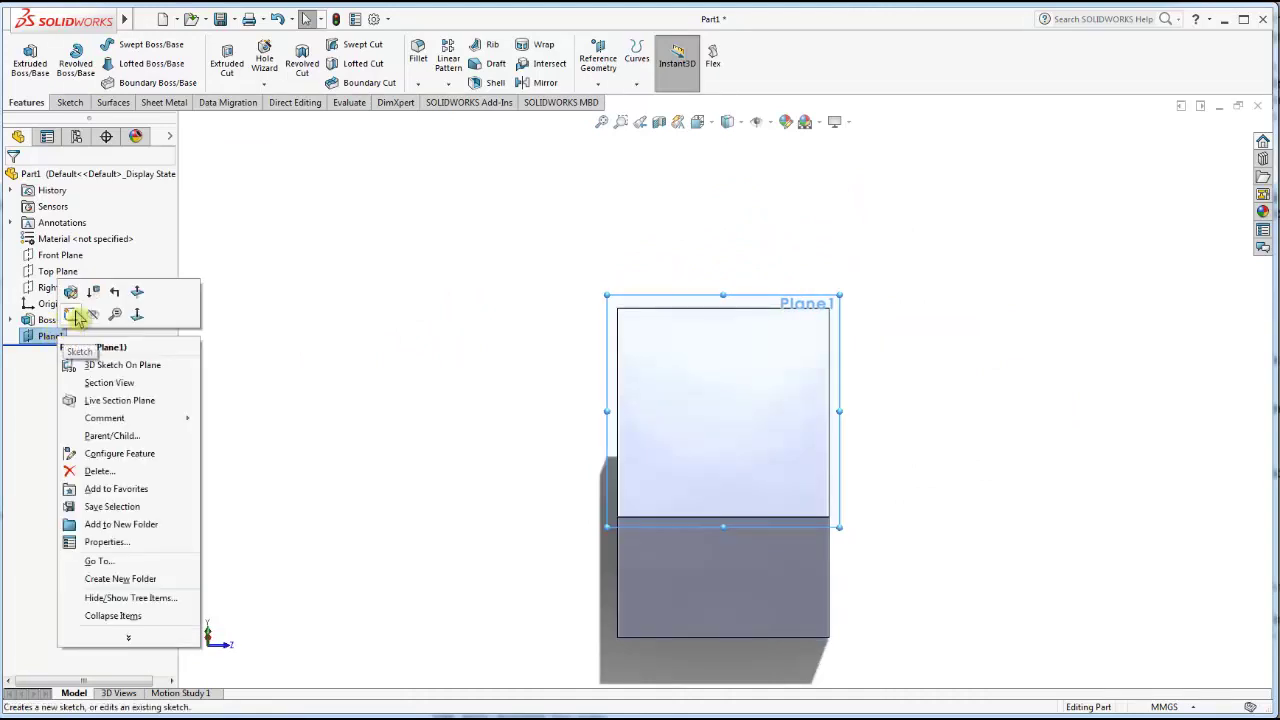
{"action": "left_click", "coordinate": [128, 318]}
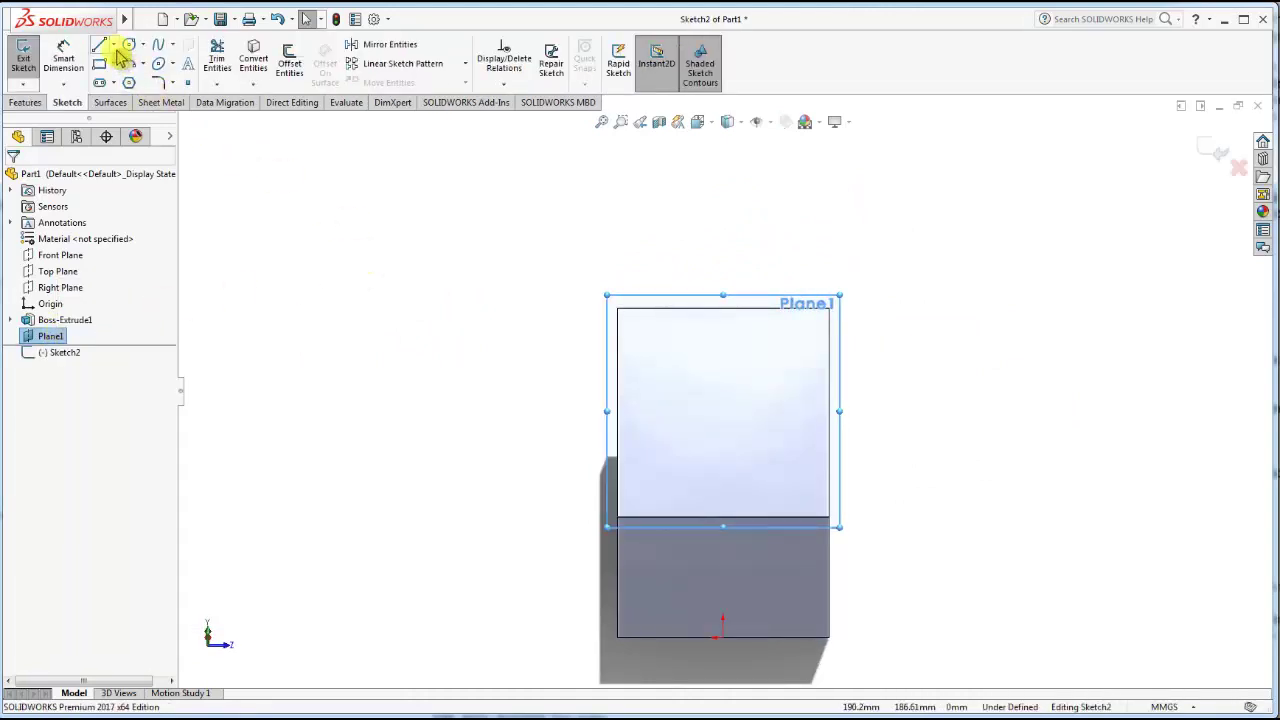
Draw a vertical centerline up from the bottom edge midpoint with a circle centred on it.
{"action": "left_click", "coordinate": [116, 48]}
{"action": "left_click", "coordinate": [128, 80]}
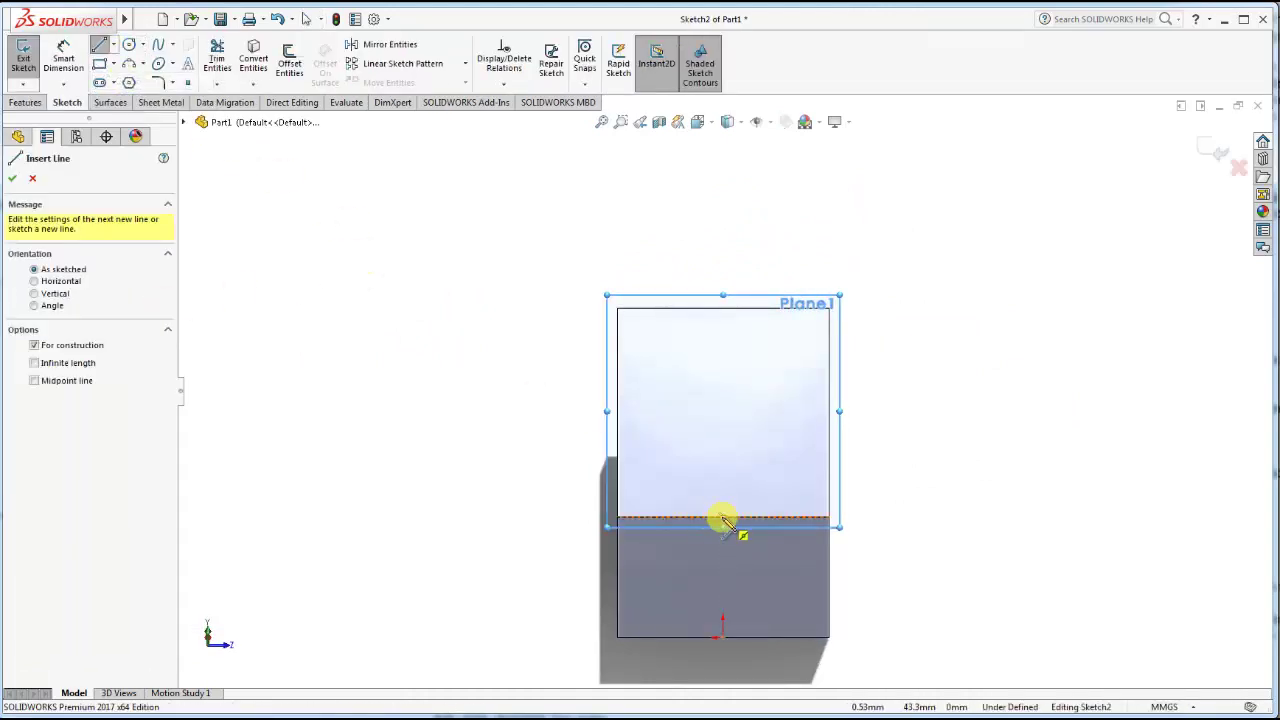
{"action": "left_click", "coordinate": [723, 520]}
{"action": "left_click", "coordinate": [723, 359]}
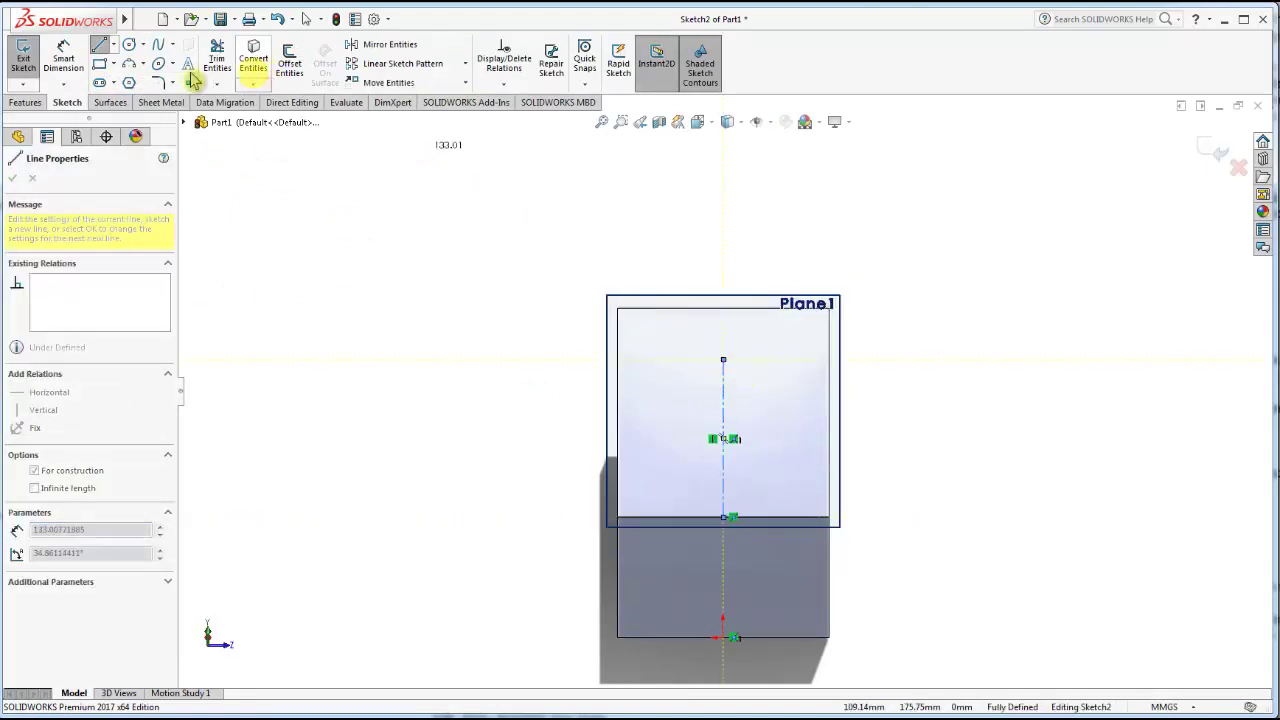
{"action": "left_click", "coordinate": [128, 44]}
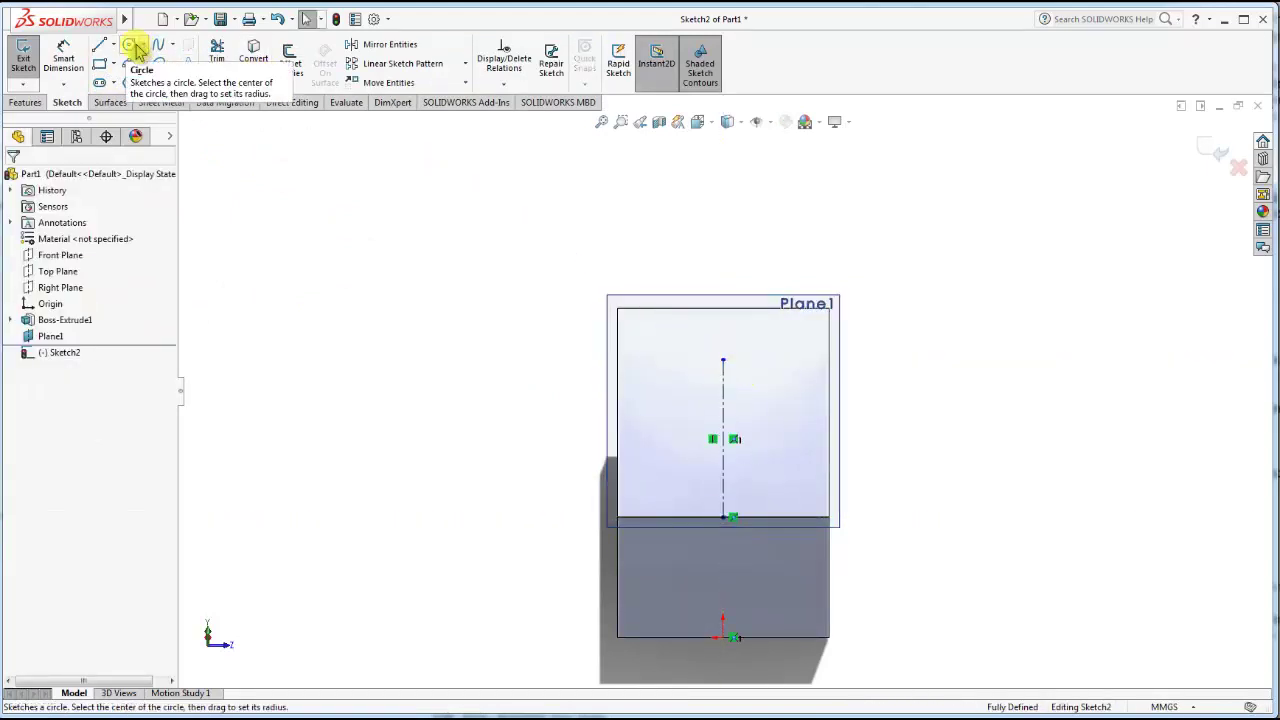
{"action": "left_click", "coordinate": [723, 394]}
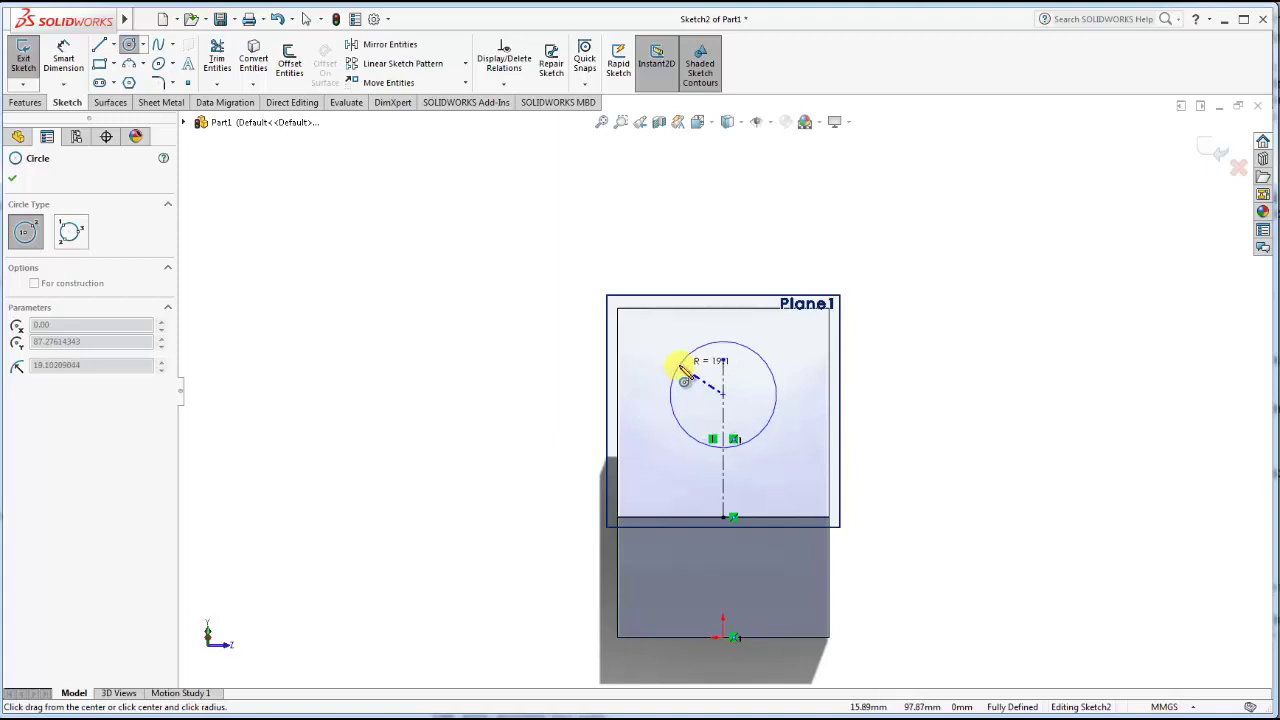
{"action": "left_click", "coordinate": [677, 366]}
{"action": "left_click", "coordinate": [77, 62]}
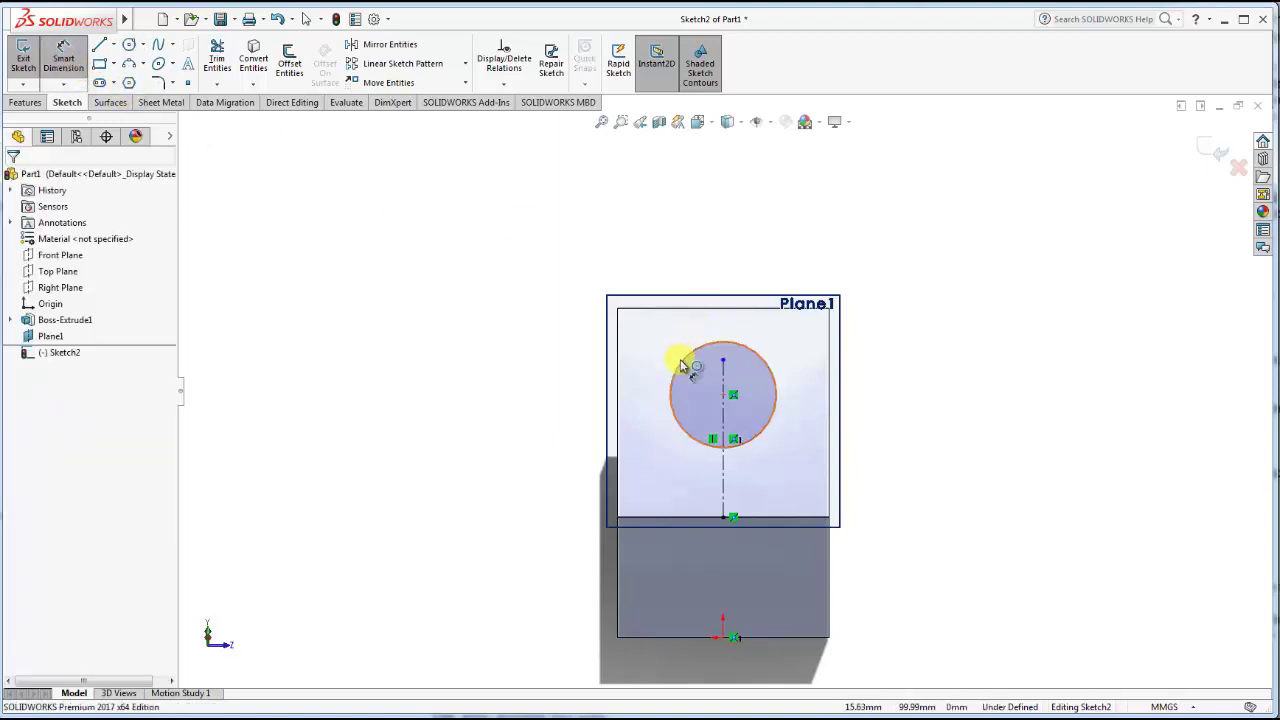
Dimension the circle to Ø44 and its centre 30 mm above the bottom line.
{"action": "left_click", "coordinate": [680, 366]}
{"action": "left_click", "coordinate": [497, 300]}
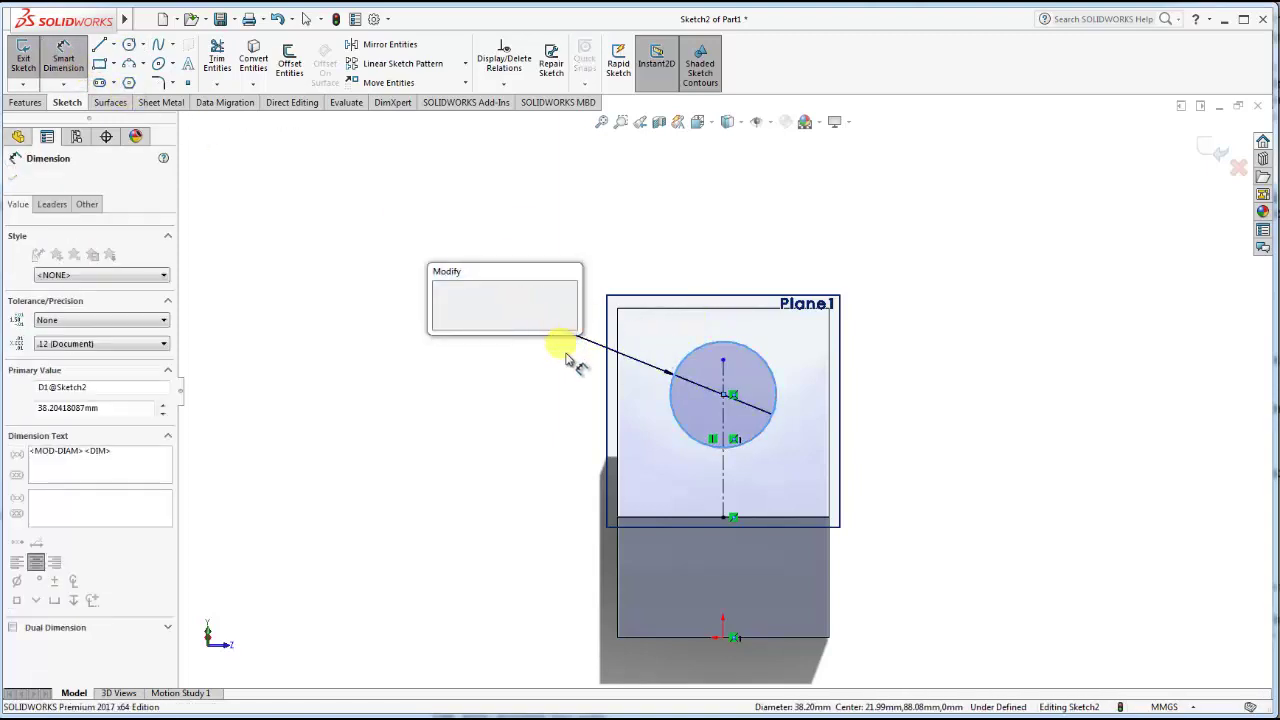
{"action": "type", "text": "44"}
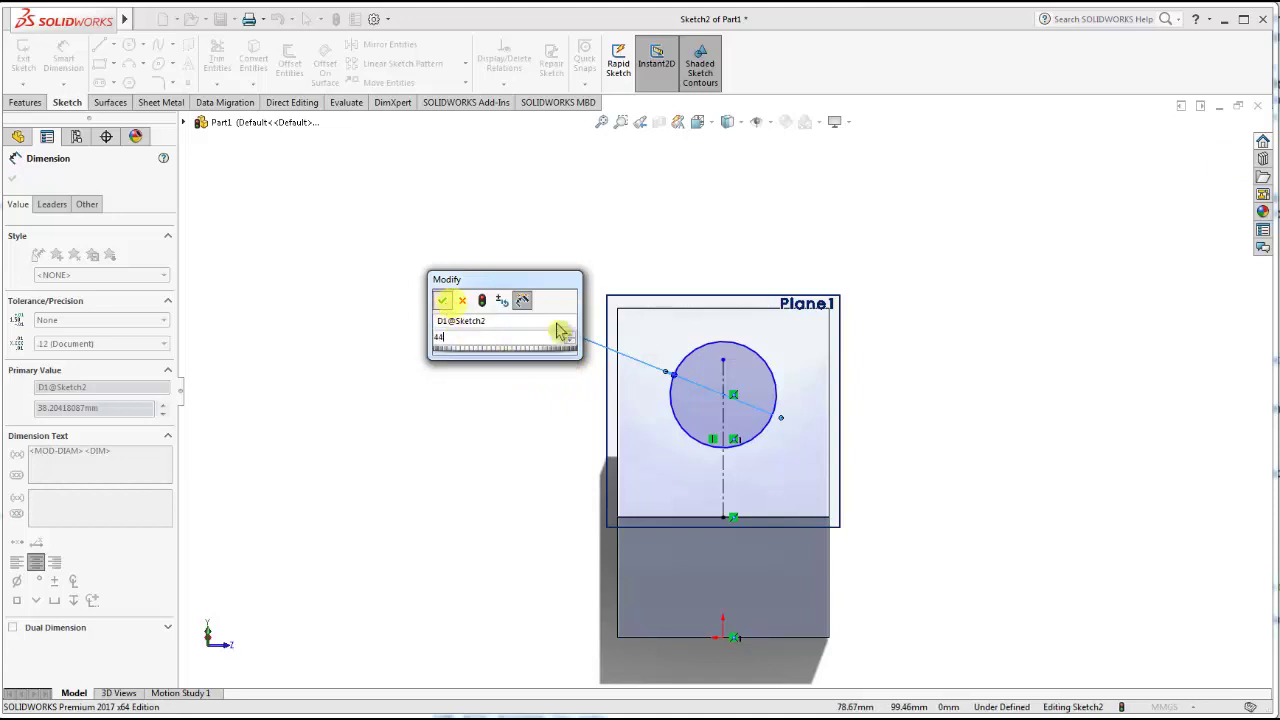
{"action": "key", "text": "Return"}
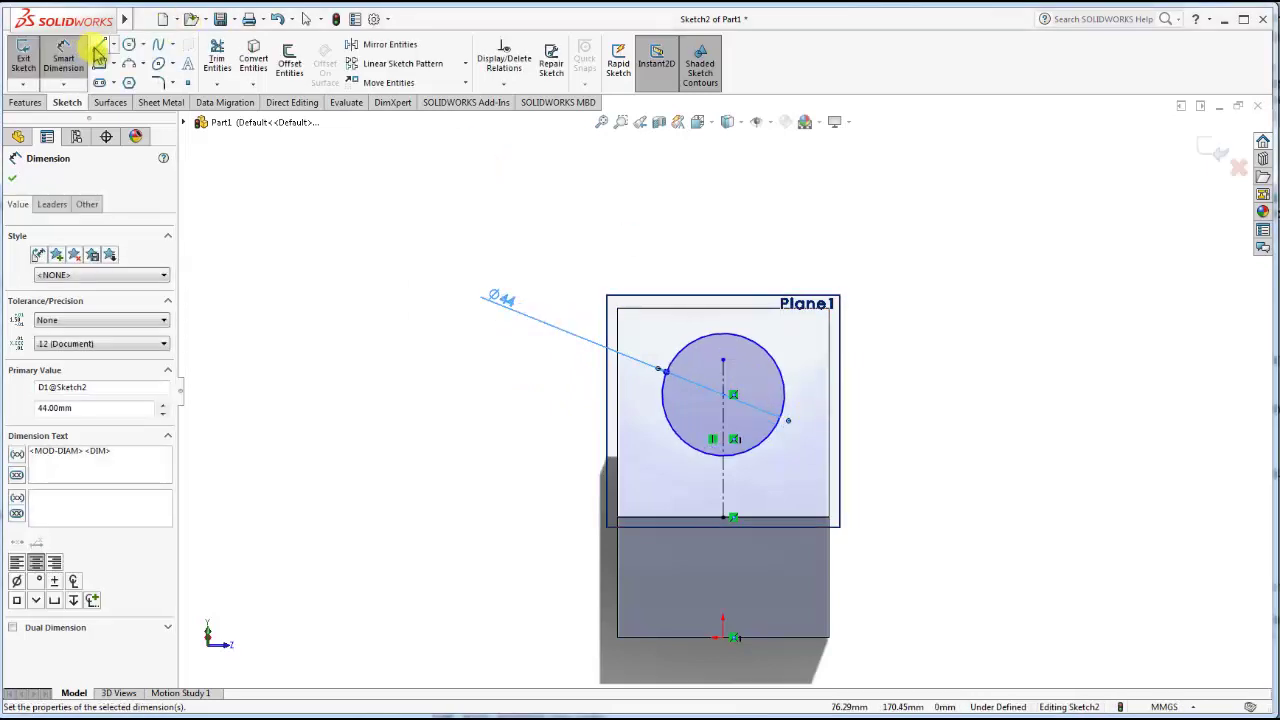
{"action": "left_click", "coordinate": [680, 415]}
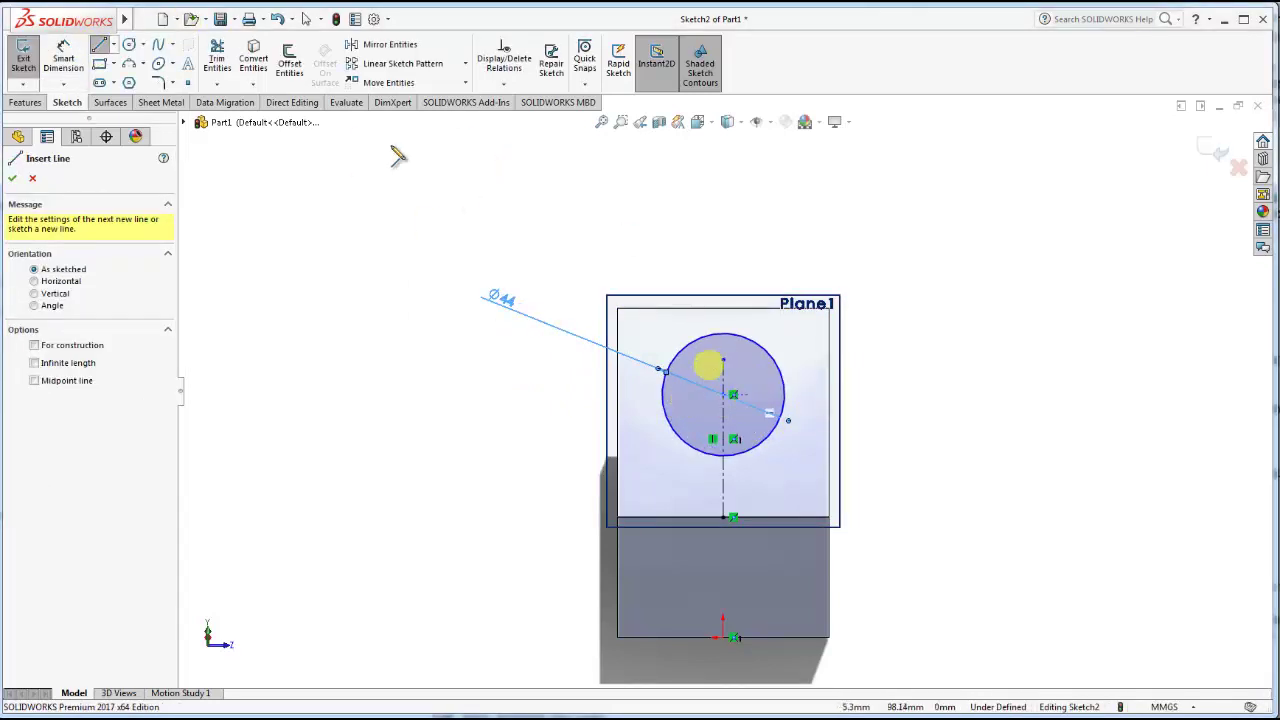
{"action": "left_click", "coordinate": [70, 63]}
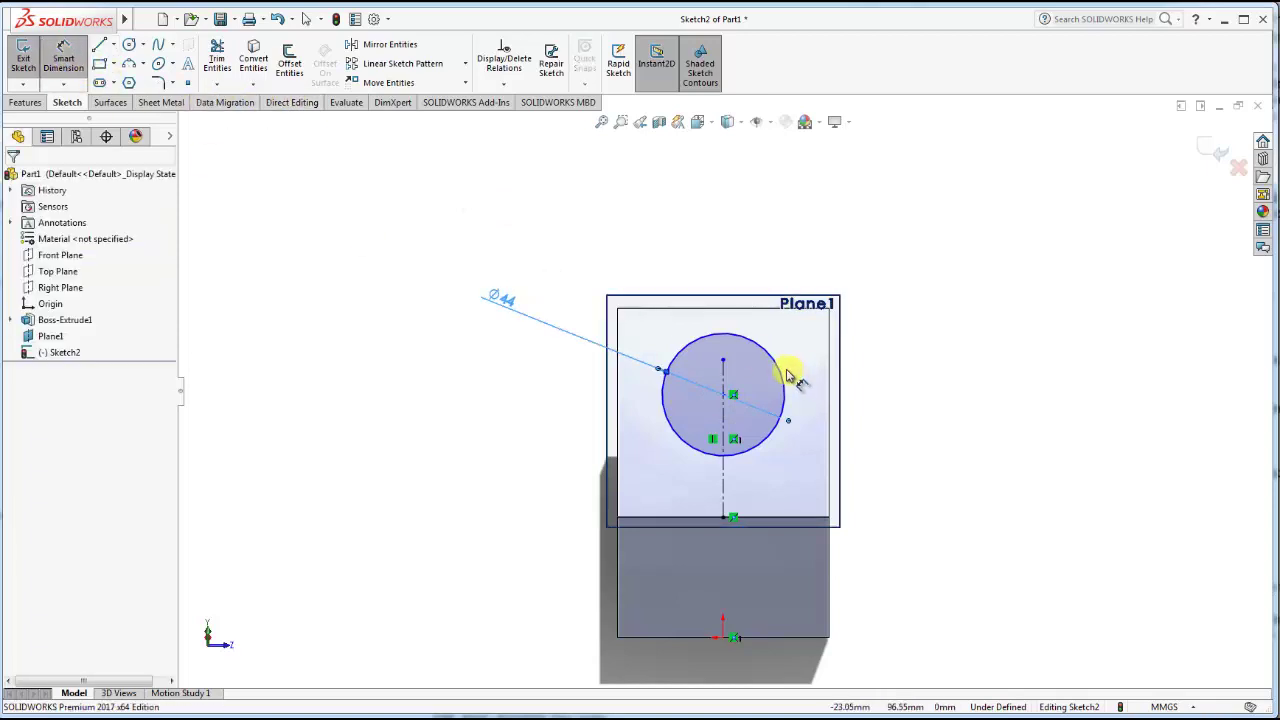
{"action": "left_click", "coordinate": [785, 375]}
{"action": "left_click", "coordinate": [785, 518]}
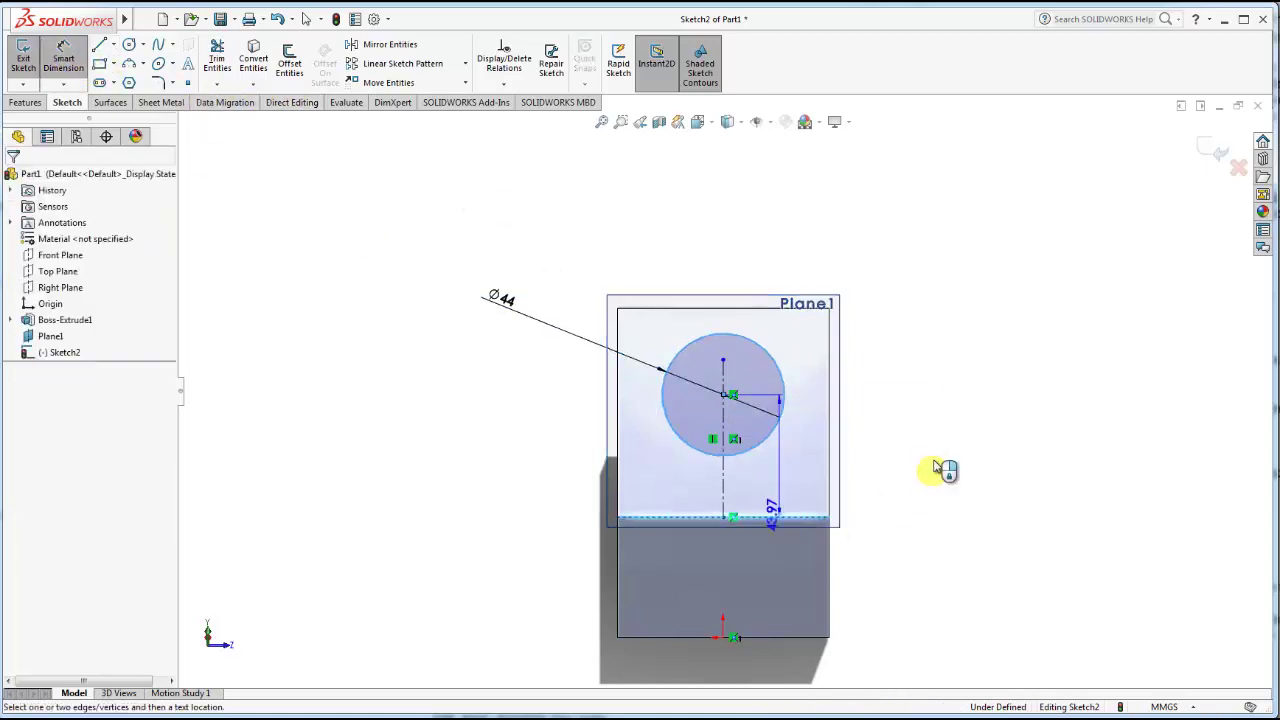
{"action": "left_click", "coordinate": [938, 462]}
{"action": "type", "text": "3"}
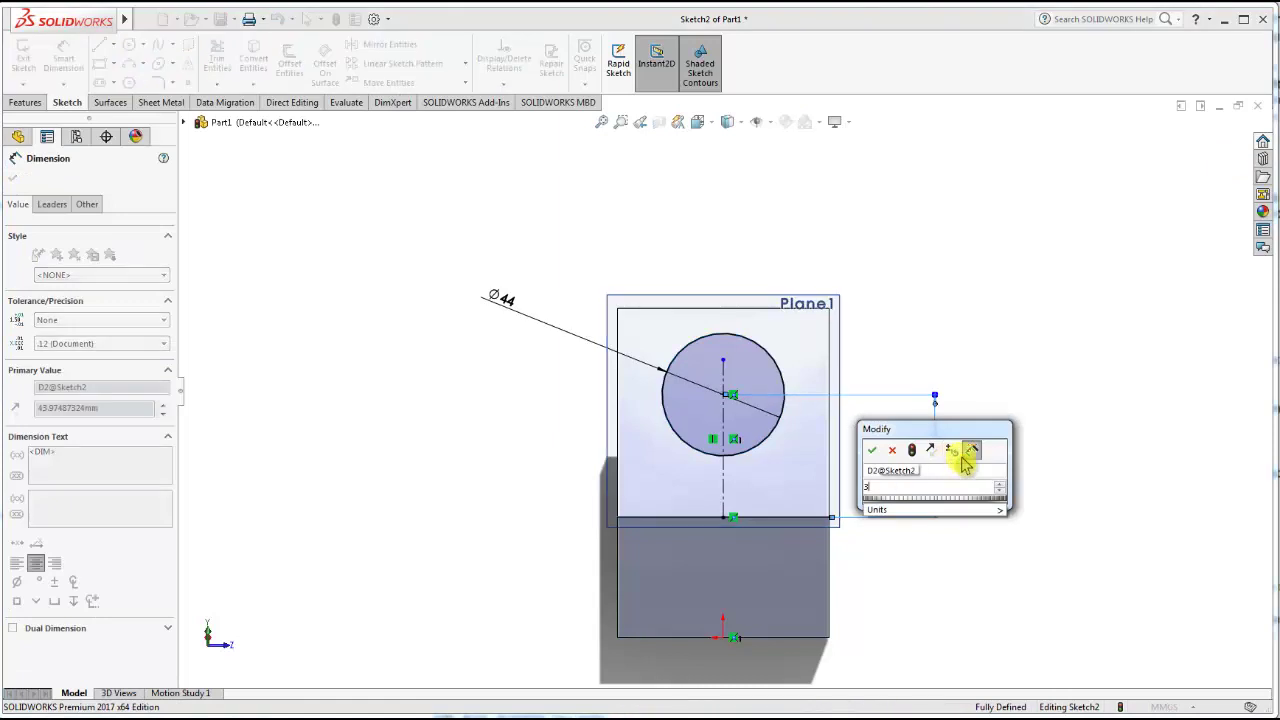
{"action": "type", "text": "0"}
{"action": "left_click", "coordinate": [872, 450]}
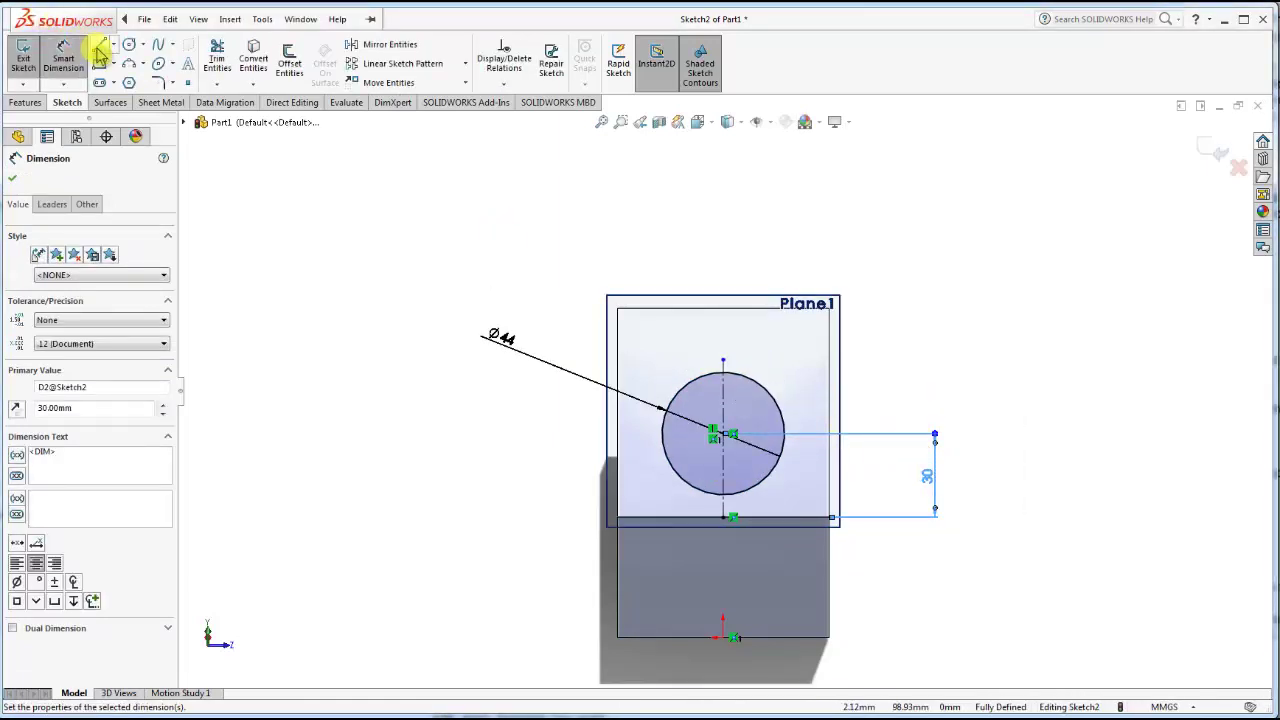
Sketch vertical lines from both circle sides down to a 44 mm horizontal bottom line.
{"action": "left_click", "coordinate": [99, 44]}
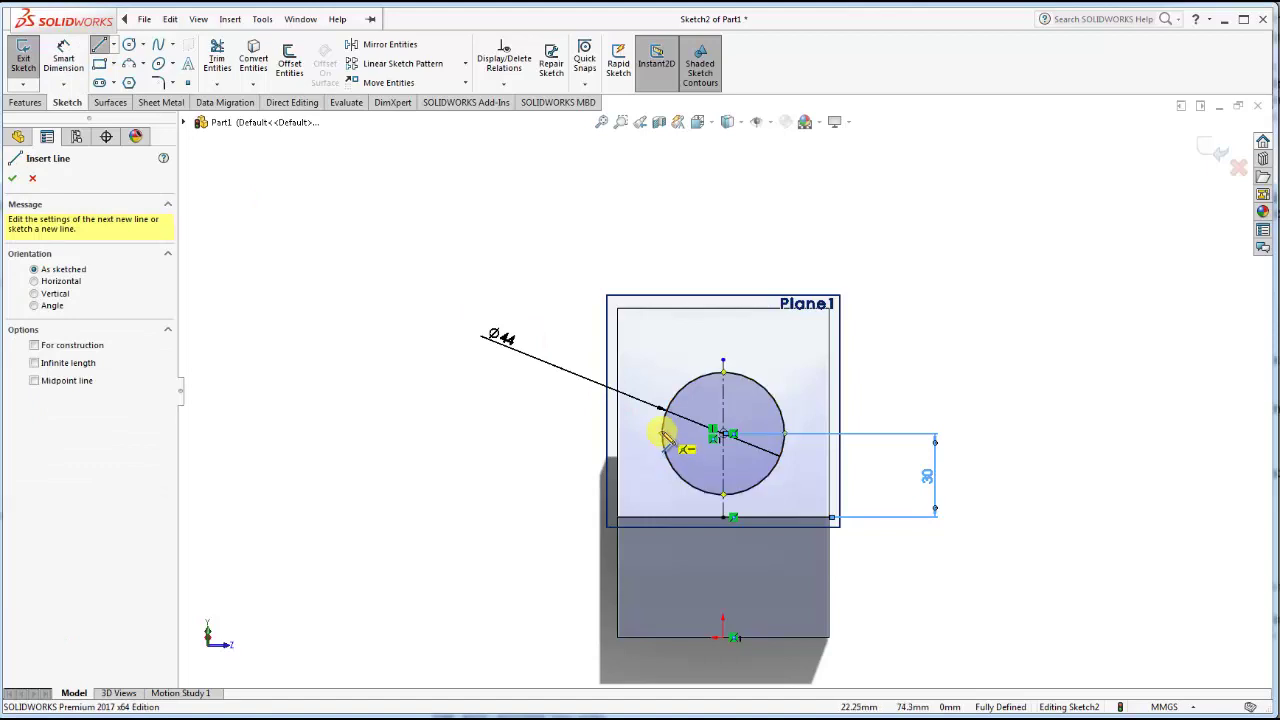
{"action": "left_click", "coordinate": [661, 475]}
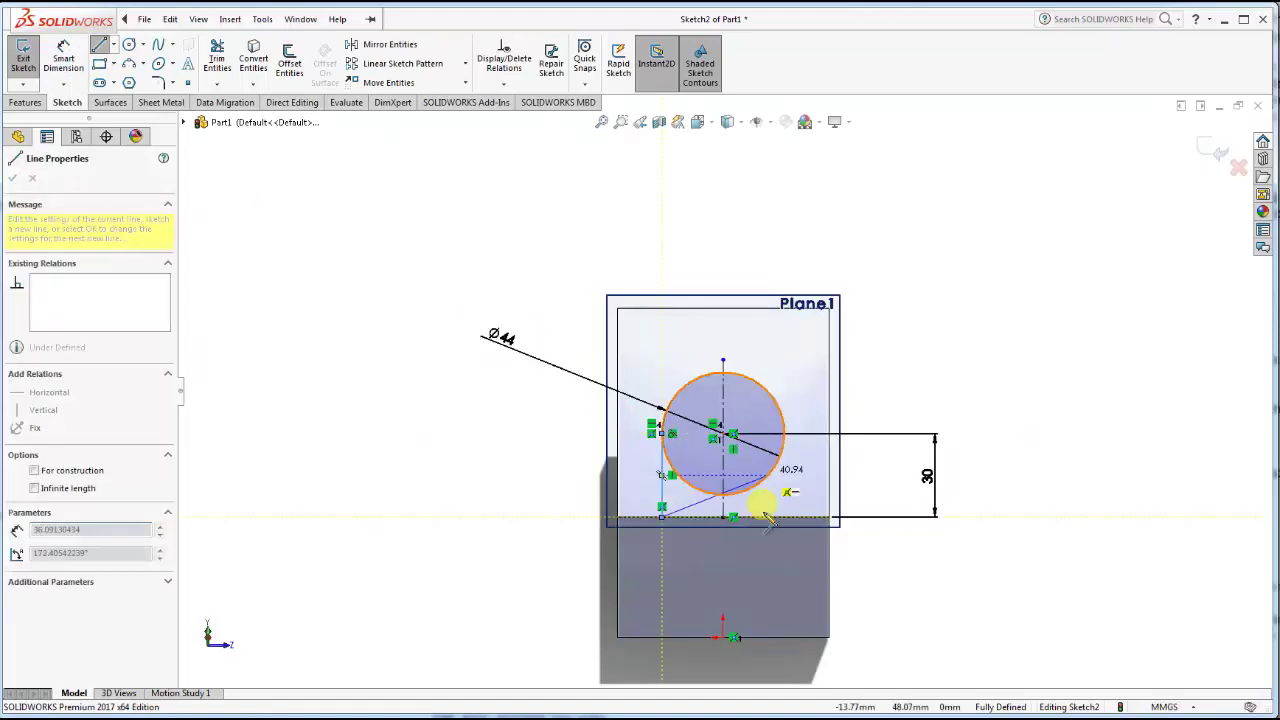
{"action": "left_click", "coordinate": [100, 46]}
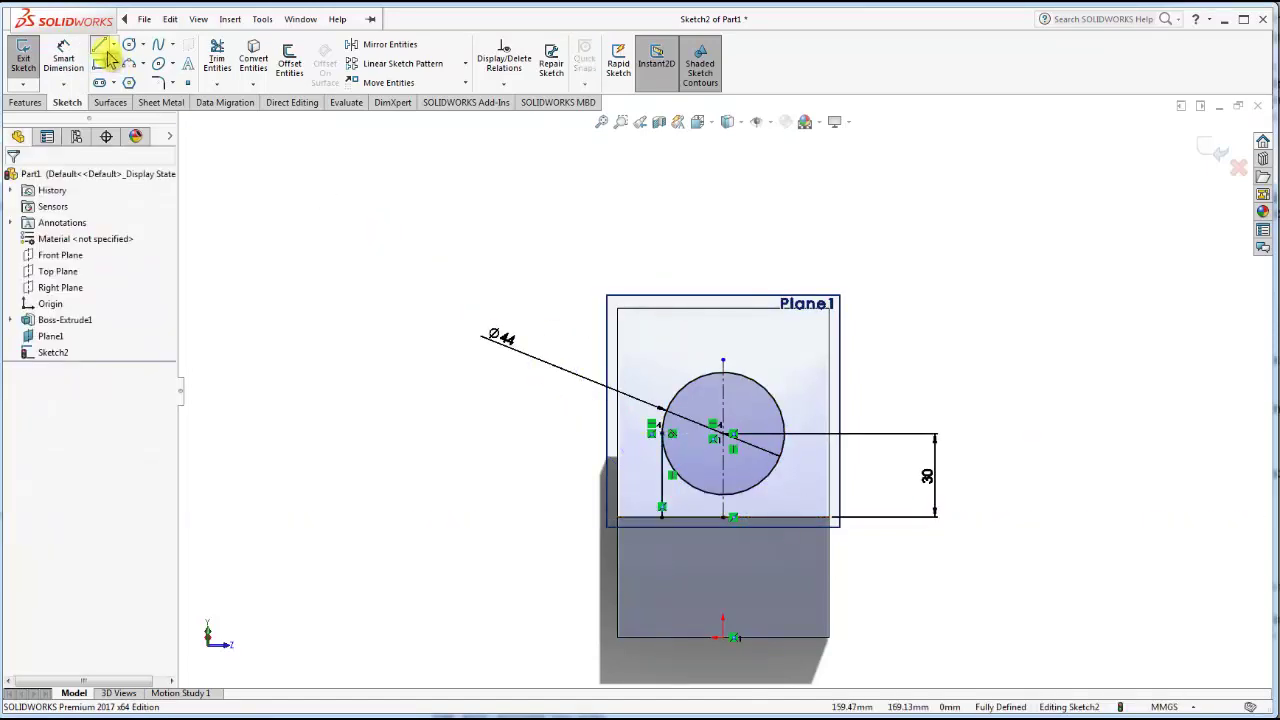
{"action": "left_click", "coordinate": [106, 52]}
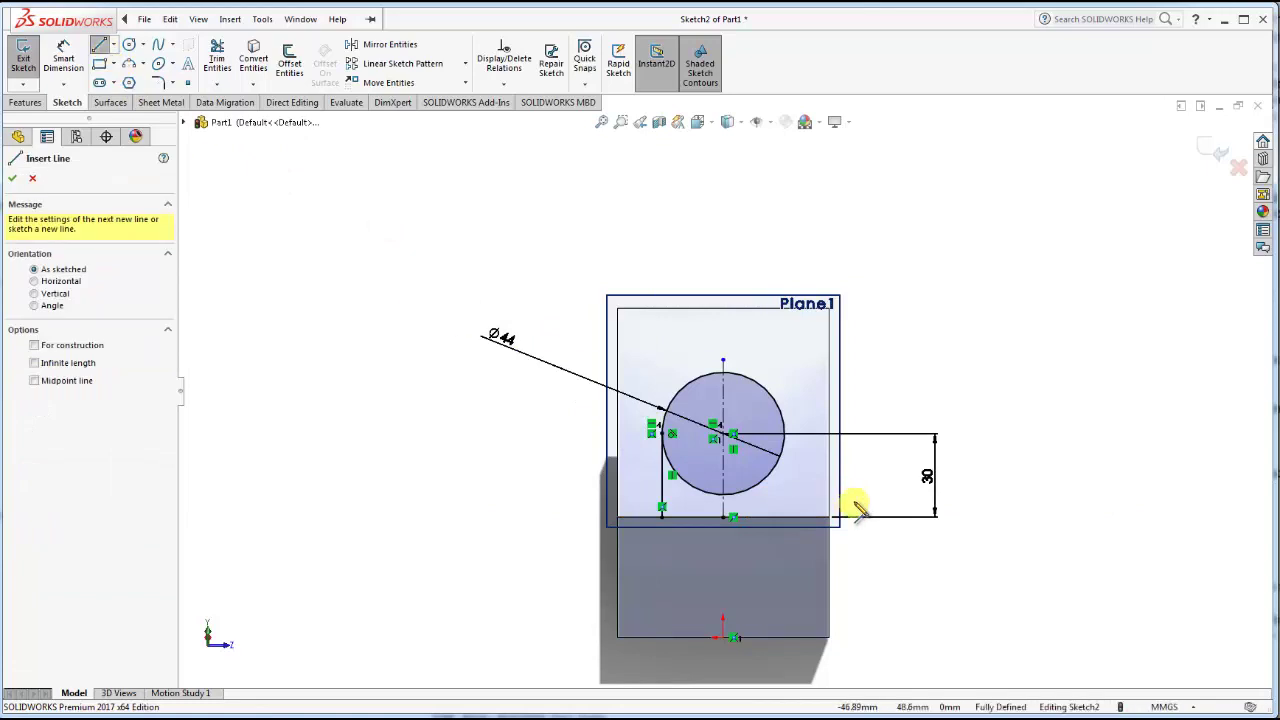
{"action": "left_click", "coordinate": [784, 433]}
{"action": "left_click", "coordinate": [784, 517]}
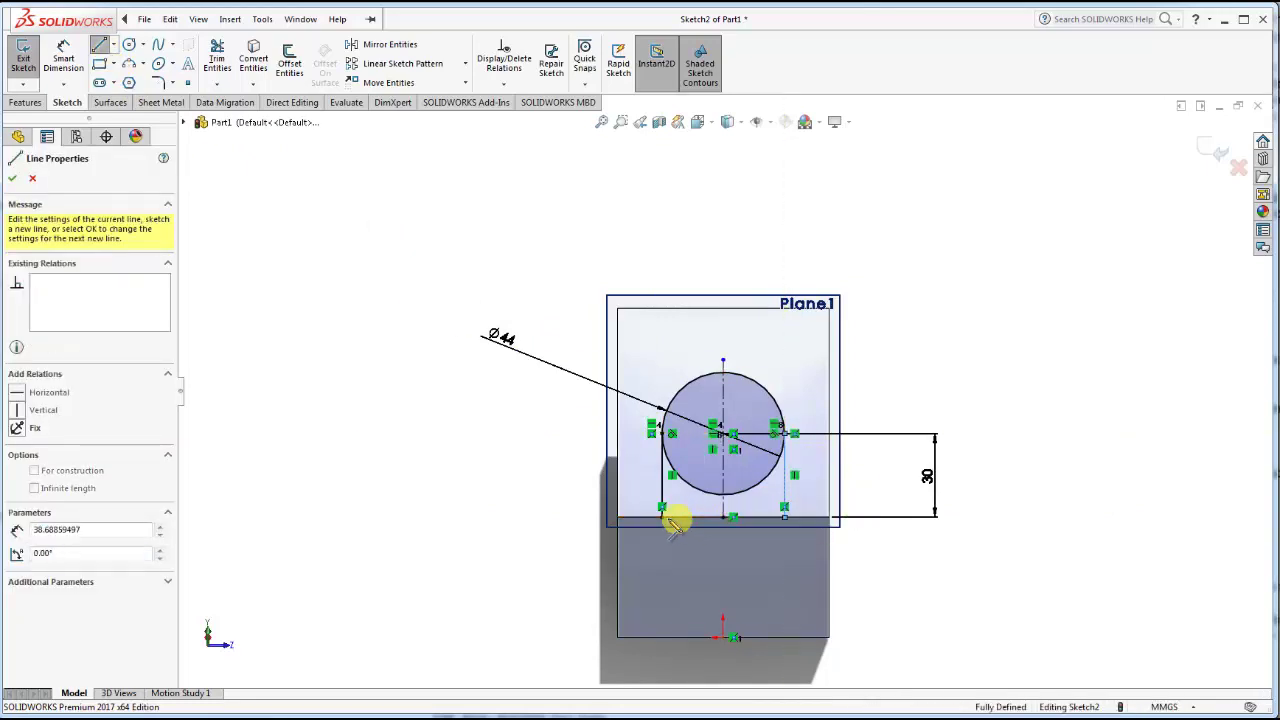
{"action": "double_click", "coordinate": [662, 517]}
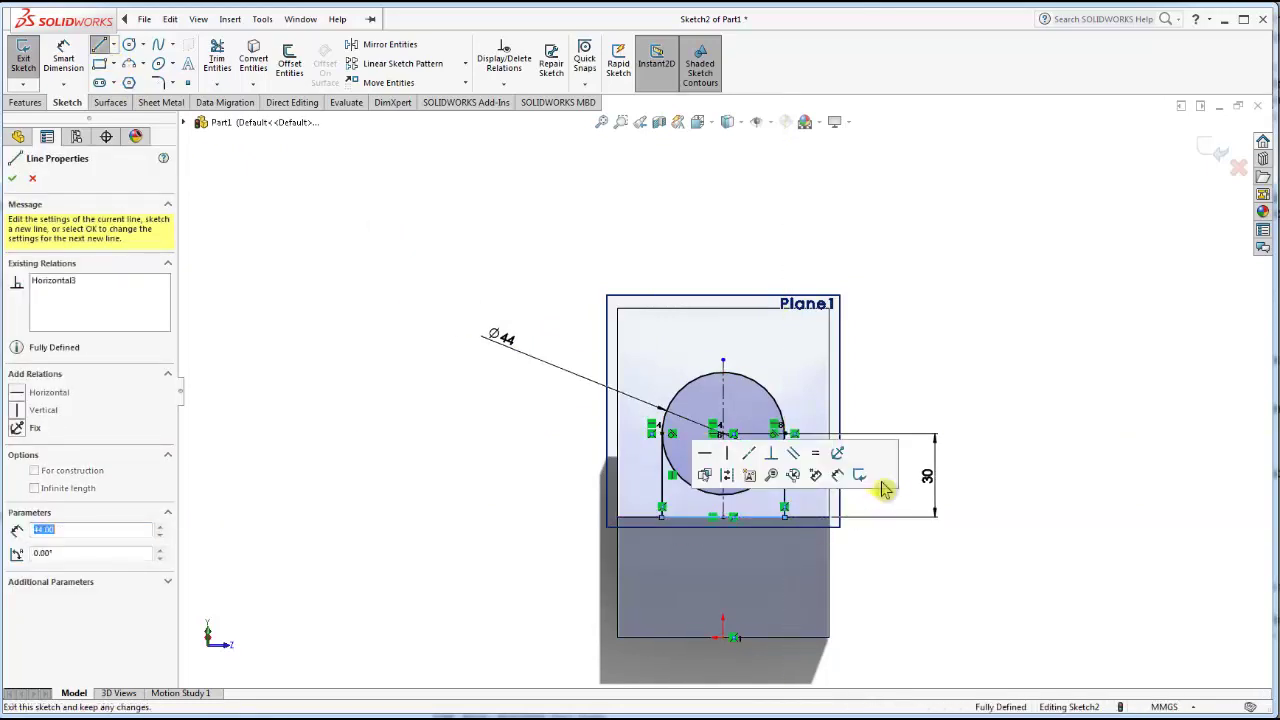
{"action": "left_click", "coordinate": [10, 180]}
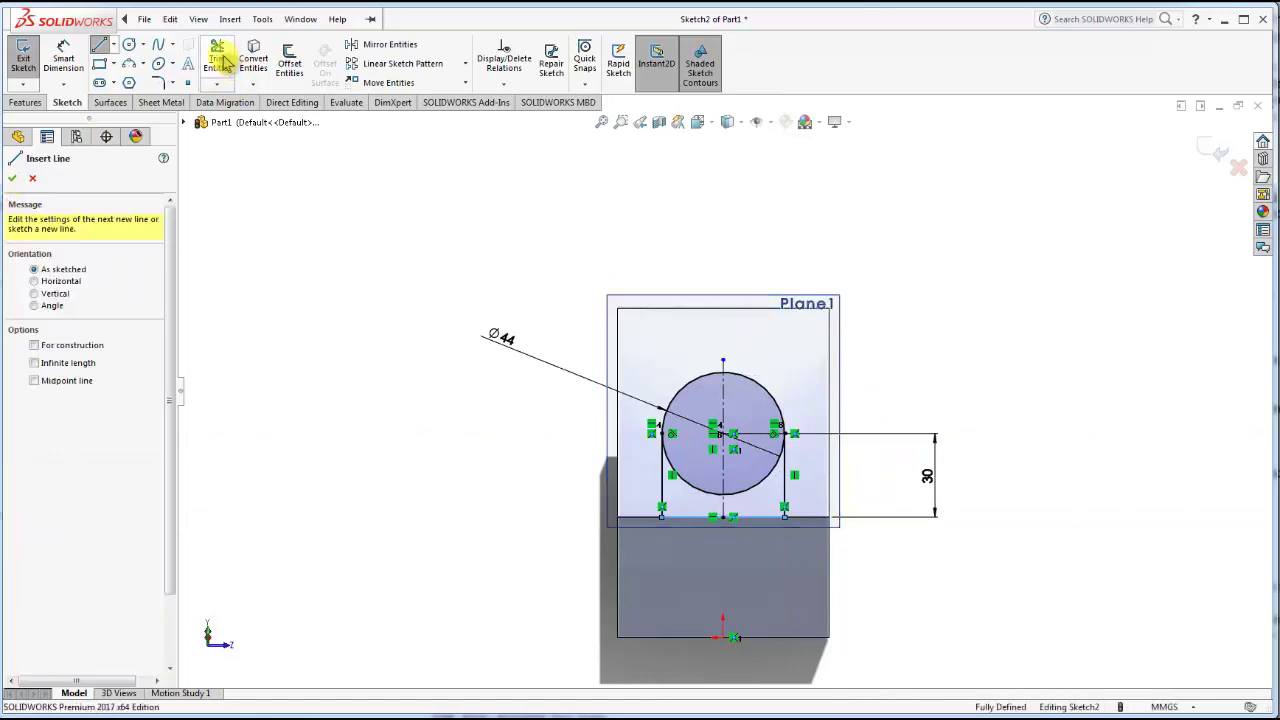
{"action": "left_click", "coordinate": [36, 176]}
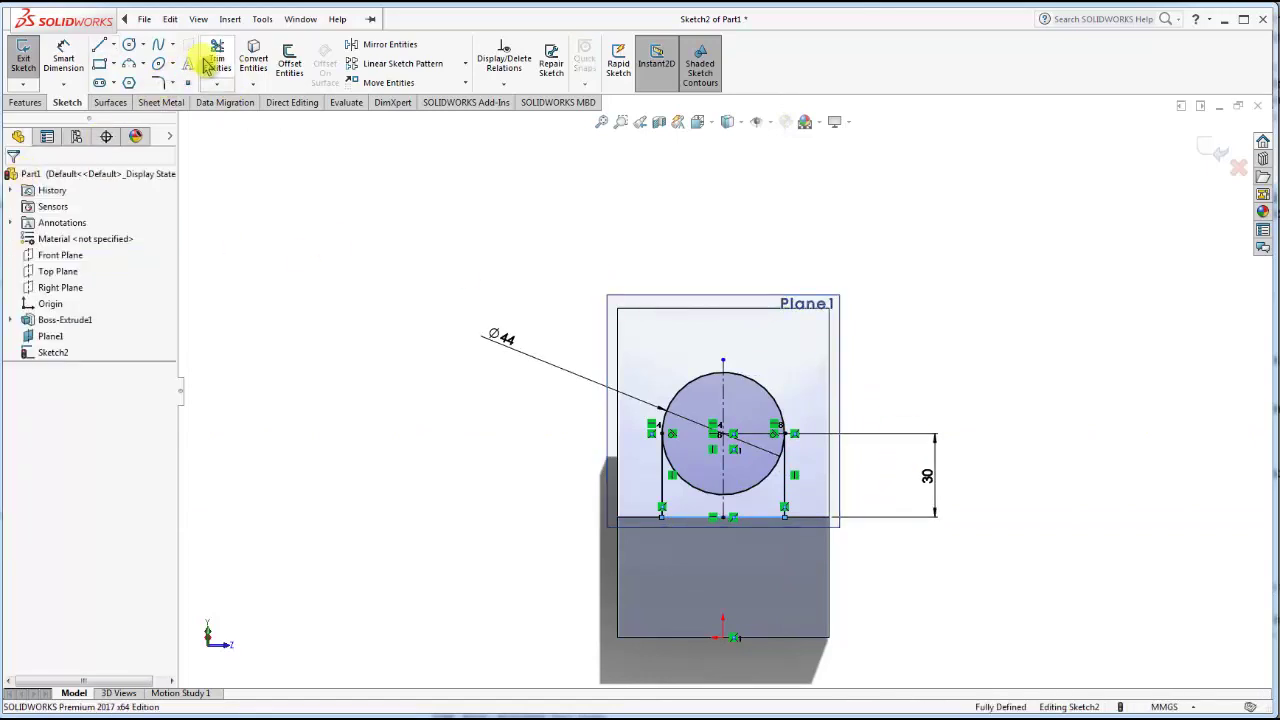
{"action": "left_click", "coordinate": [215, 58]}
{"action": "scroll", "coordinate": [745, 470], "scroll_direction": "down", "scroll_amount": 2}
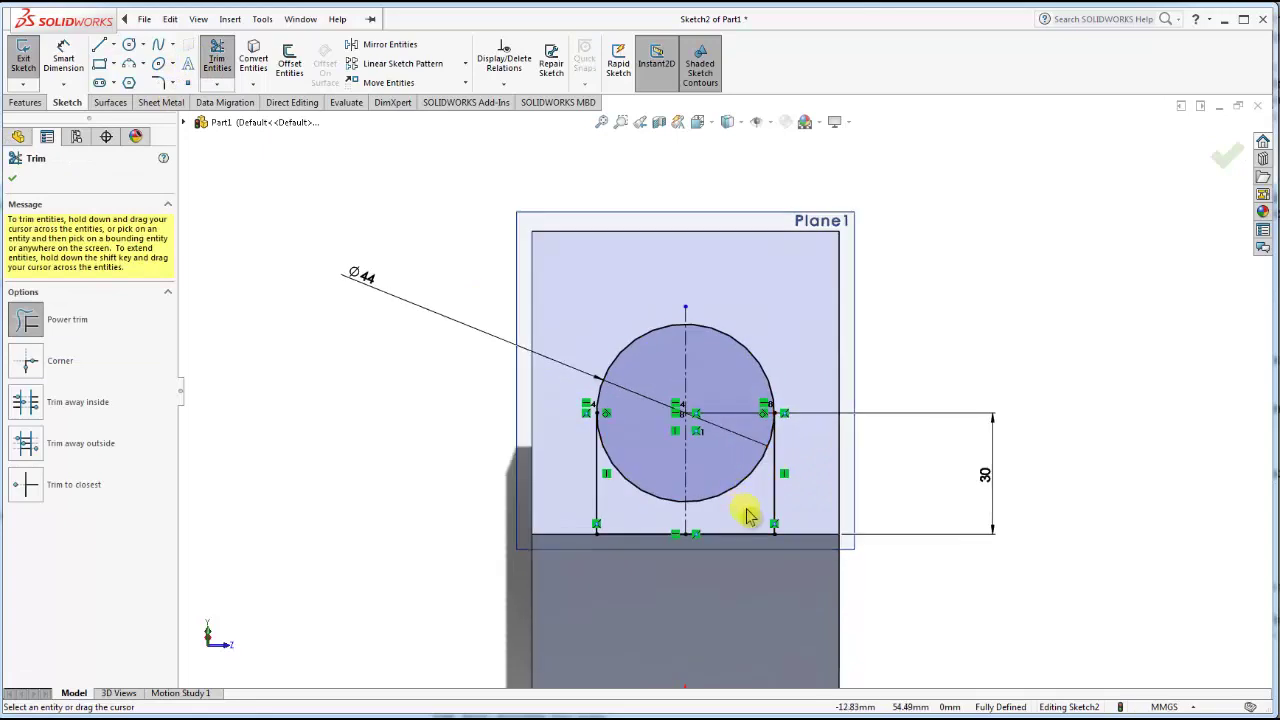
Trim away the circle's lower arc, leaving an arch profile with a rounded top.
{"action": "left_click_drag", "start_coordinate": [745, 515], "coordinate": [640, 480]}
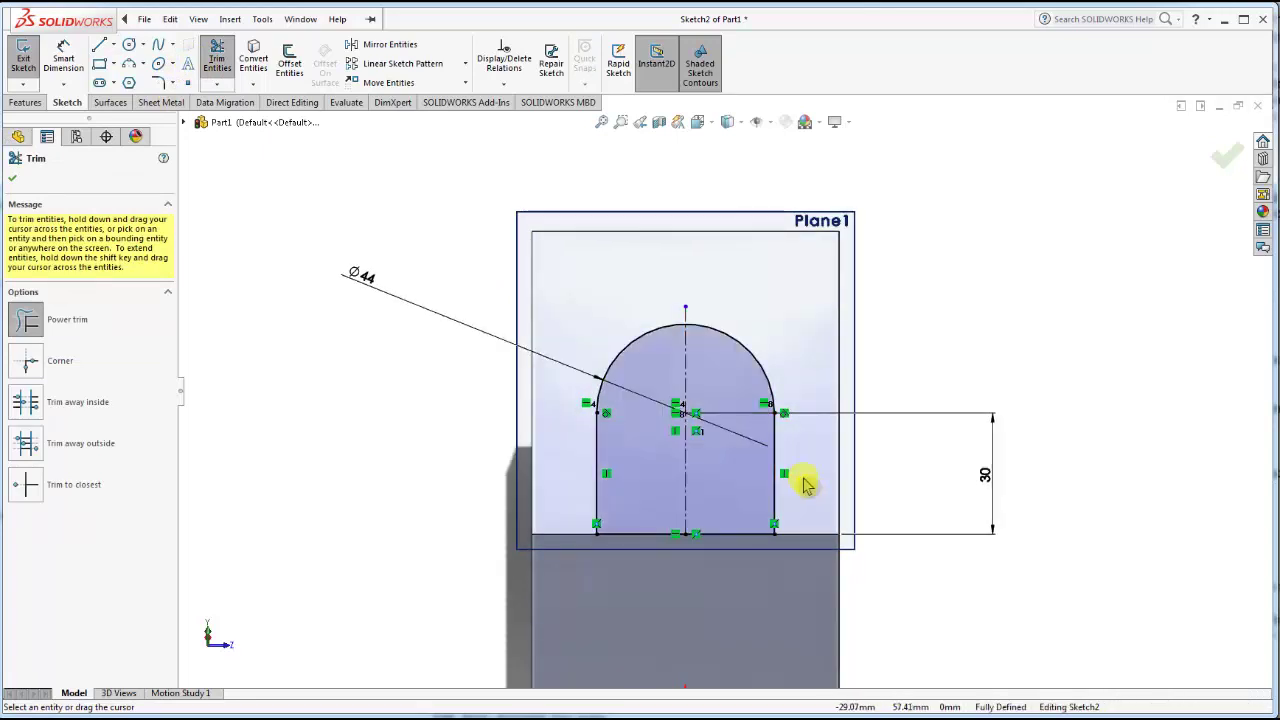
{"action": "scroll", "coordinate": [909, 391], "scroll_direction": "up", "scroll_amount": 2}
{"action": "scroll", "coordinate": [820, 403], "scroll_direction": "up", "scroll_amount": 2}
{"action": "mouse_move", "coordinate": [820, 403]}
{"action": "middle_mouse_down"}
{"action": "mouse_move", "coordinate": [743, 428]}
{"action": "mouse_move", "coordinate": [728, 414]}
{"action": "middle_mouse_up"}
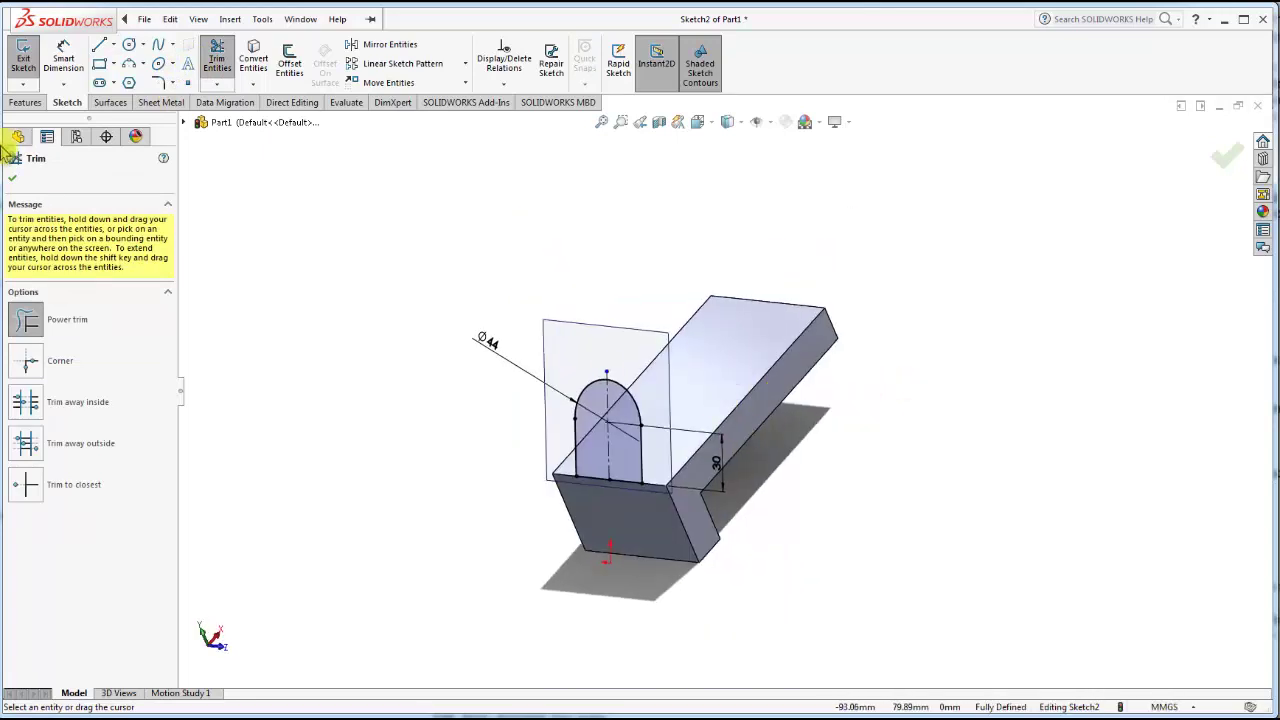
{"action": "key", "text": "Escape"}
{"action": "mouse_move", "coordinate": [743, 362]}
{"action": "middle_mouse_down"}
{"action": "mouse_move", "coordinate": [651, 386]}
{"action": "mouse_move", "coordinate": [703, 366]}
{"action": "mouse_move", "coordinate": [666, 323]}
{"action": "mouse_move", "coordinate": [676, 344]}
{"action": "middle_mouse_up"}
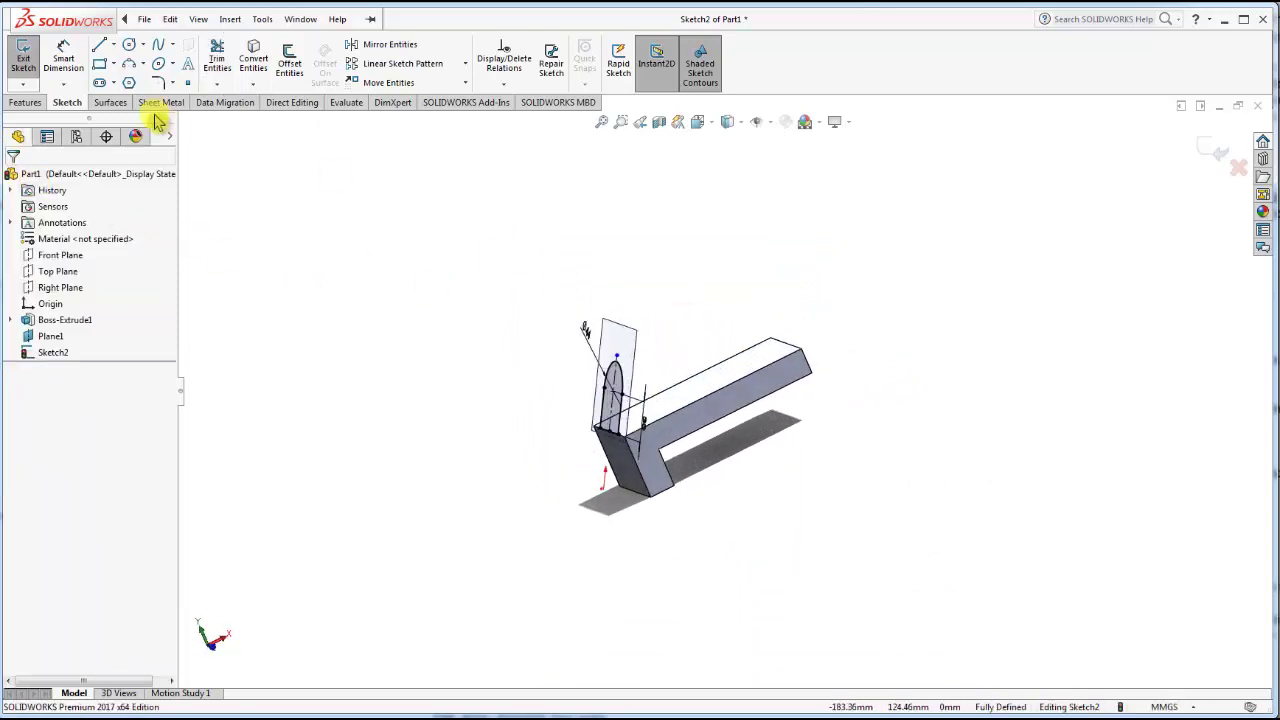
Extrude the arch-shaped tab sketch Up To Surface, ending at the long arm's top face.
{"action": "left_click", "coordinate": [38, 104]}
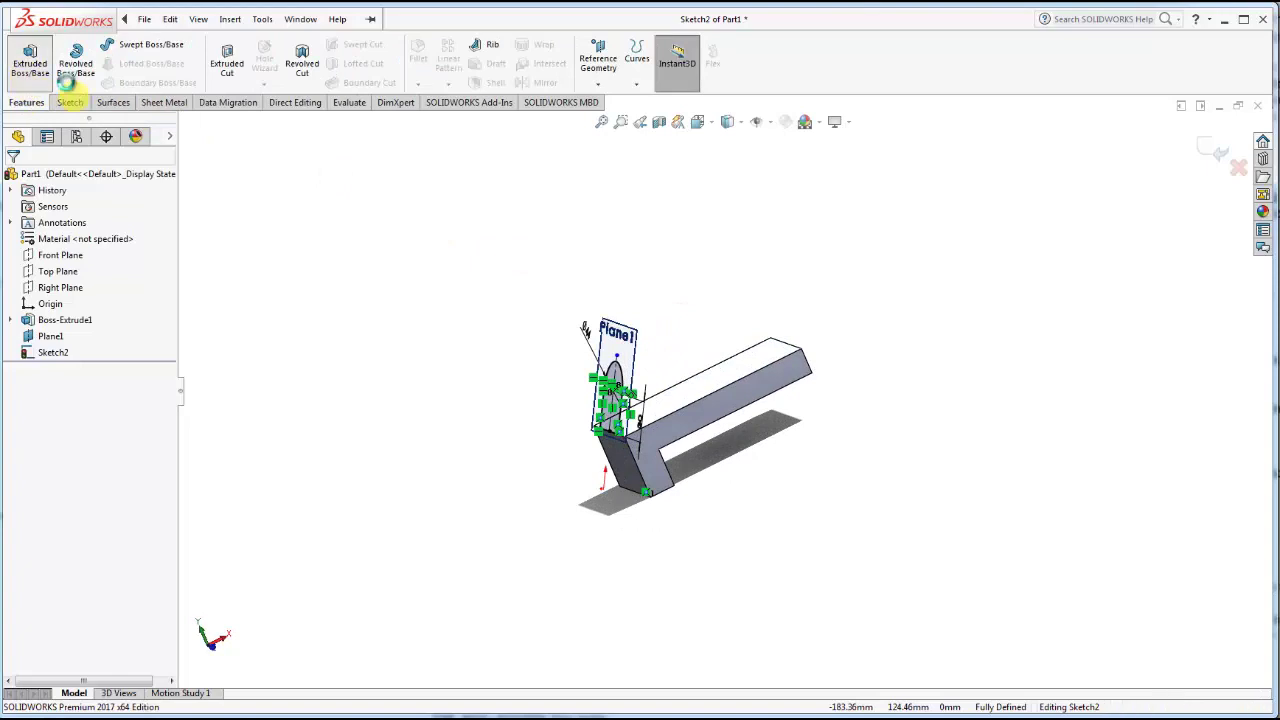
{"action": "left_click", "coordinate": [77, 268]}
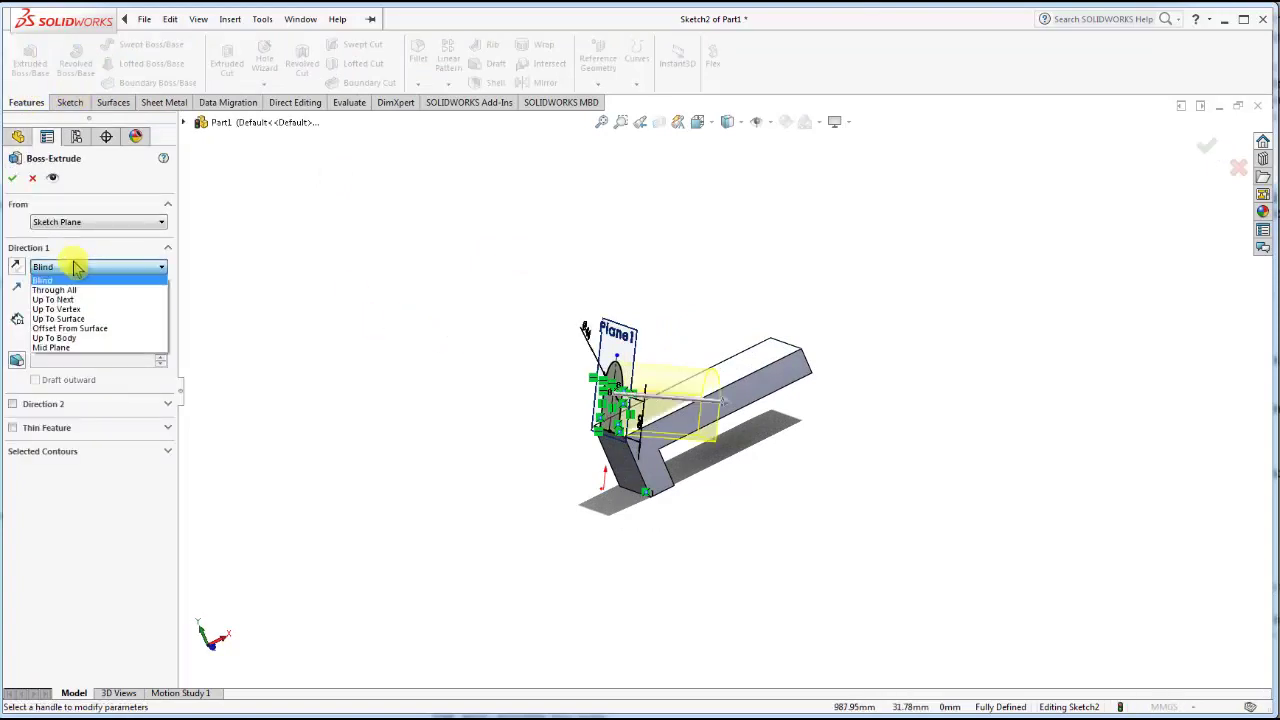
{"action": "left_click", "coordinate": [84, 321]}
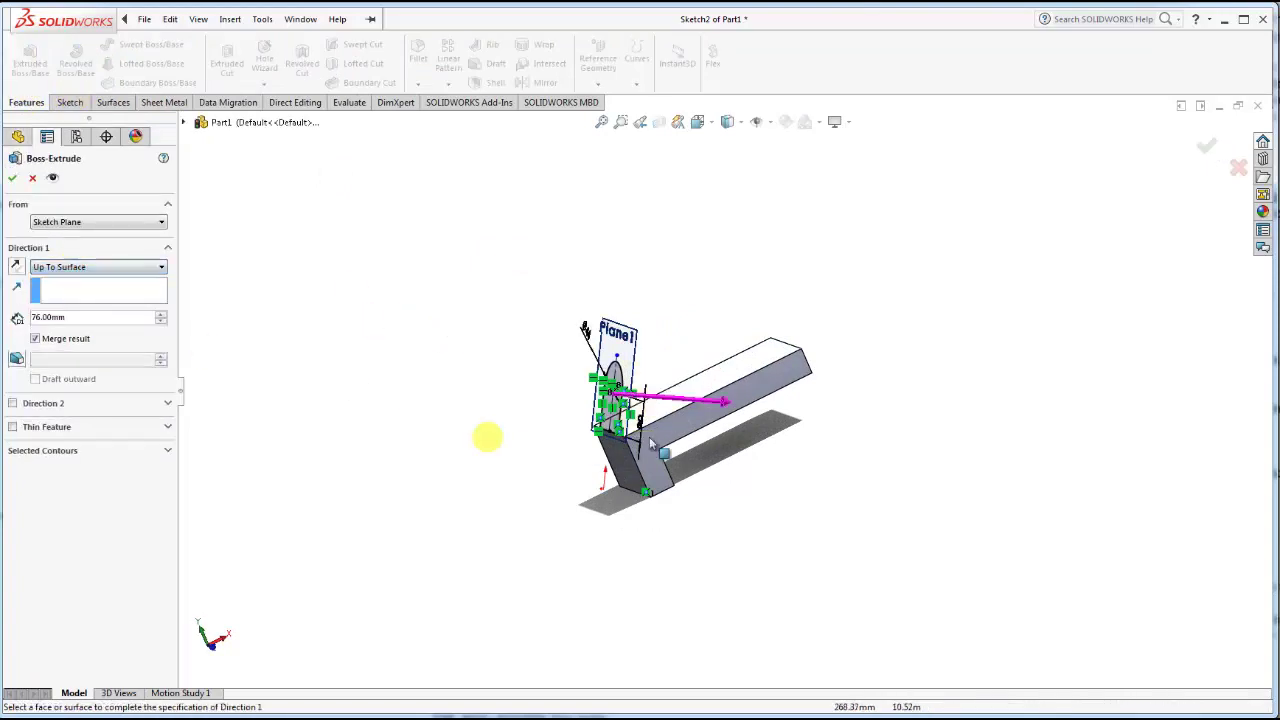
{"action": "middle_click_drag", "start_coordinate": [729, 371], "coordinate": [745, 432]}
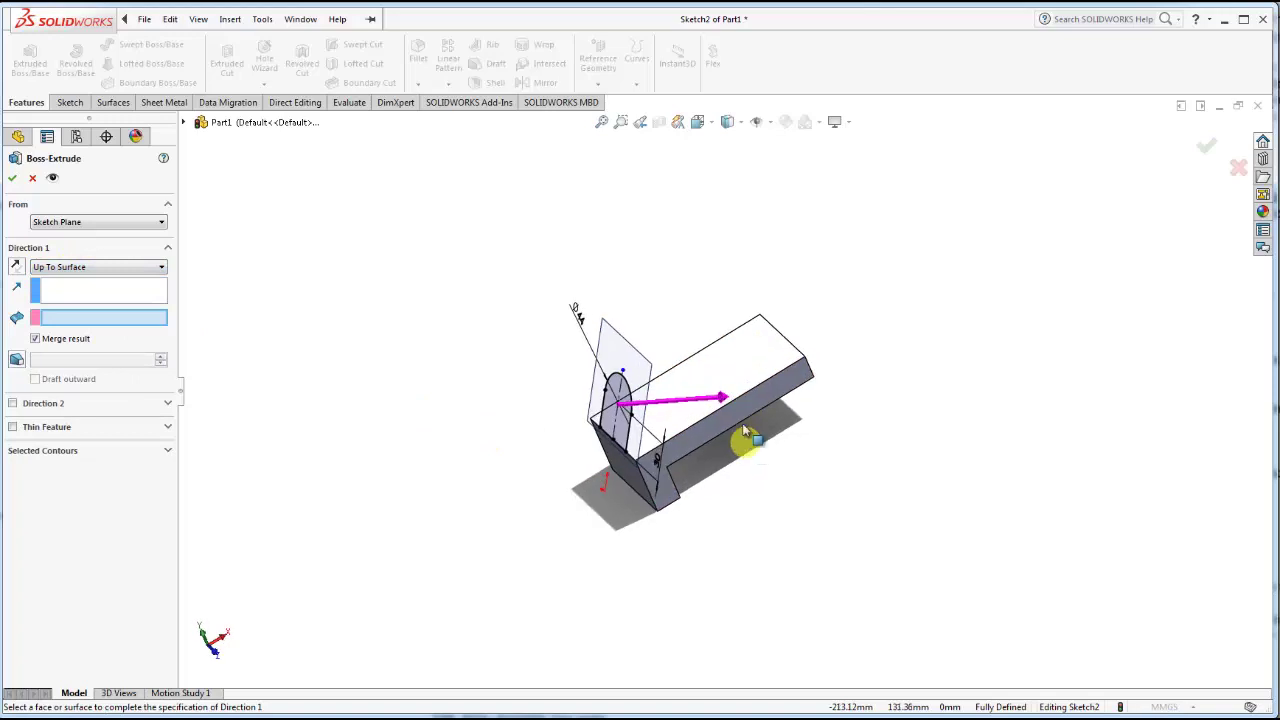
{"action": "left_click", "coordinate": [745, 365]}
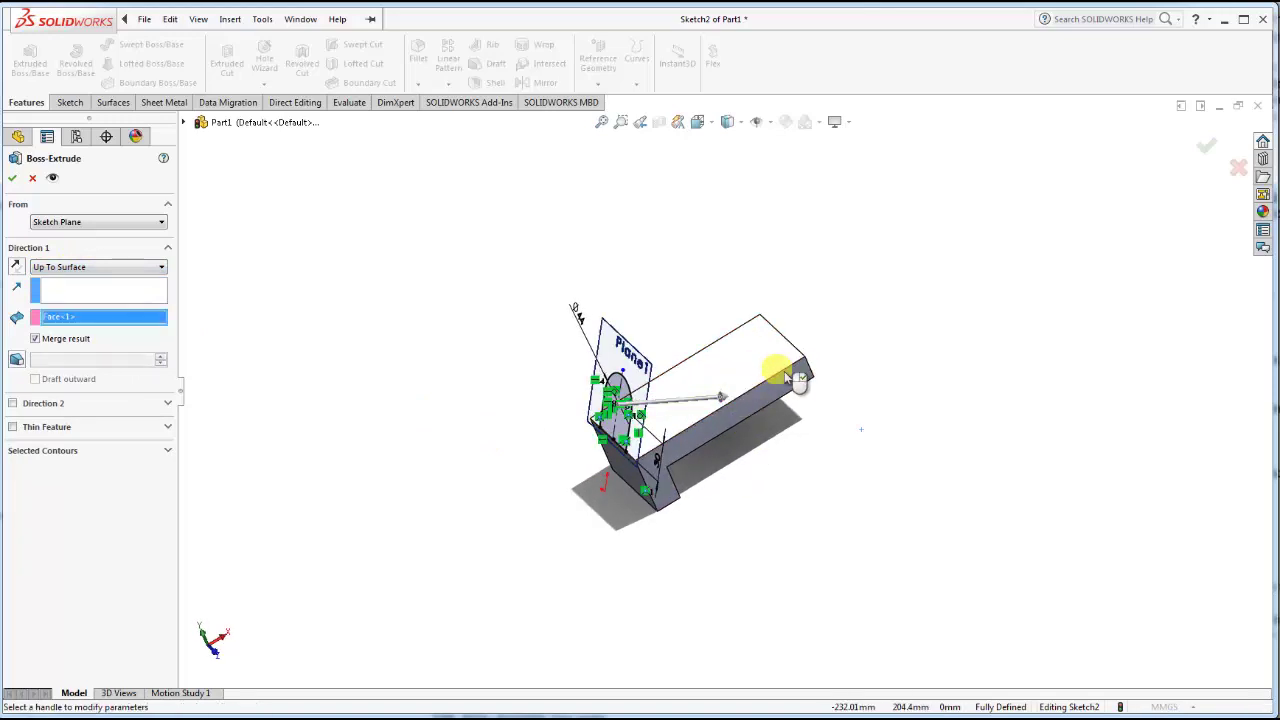
{"action": "left_click", "coordinate": [13, 180]}
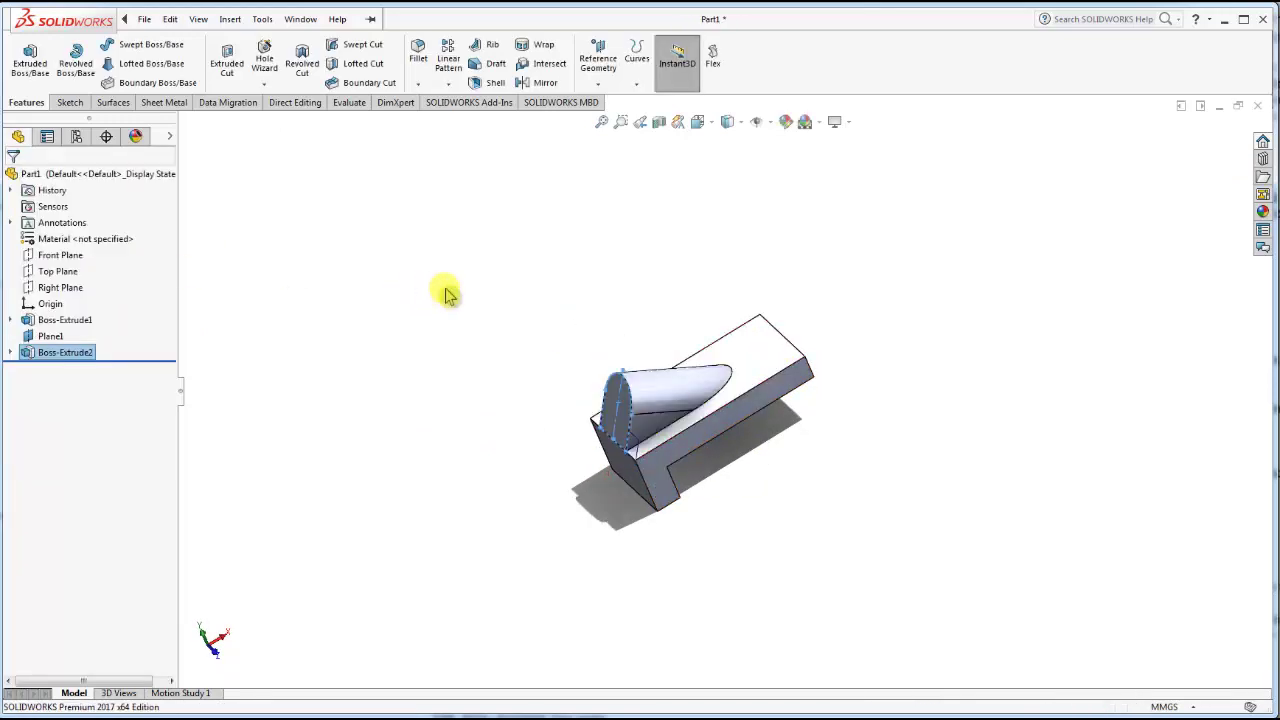
{"action": "mouse_move", "coordinate": [553, 339]}
{"action": "middle_mouse_down"}
{"action": "mouse_move", "coordinate": [663, 423]}
{"action": "mouse_move", "coordinate": [657, 351]}
{"action": "mouse_move", "coordinate": [674, 366]}
{"action": "mouse_move", "coordinate": [709, 316]}
{"action": "middle_mouse_up"}
Start a new sketch on the rounded tab's end face, viewed normal to it.
{"action": "left_click", "coordinate": [50, 336]}
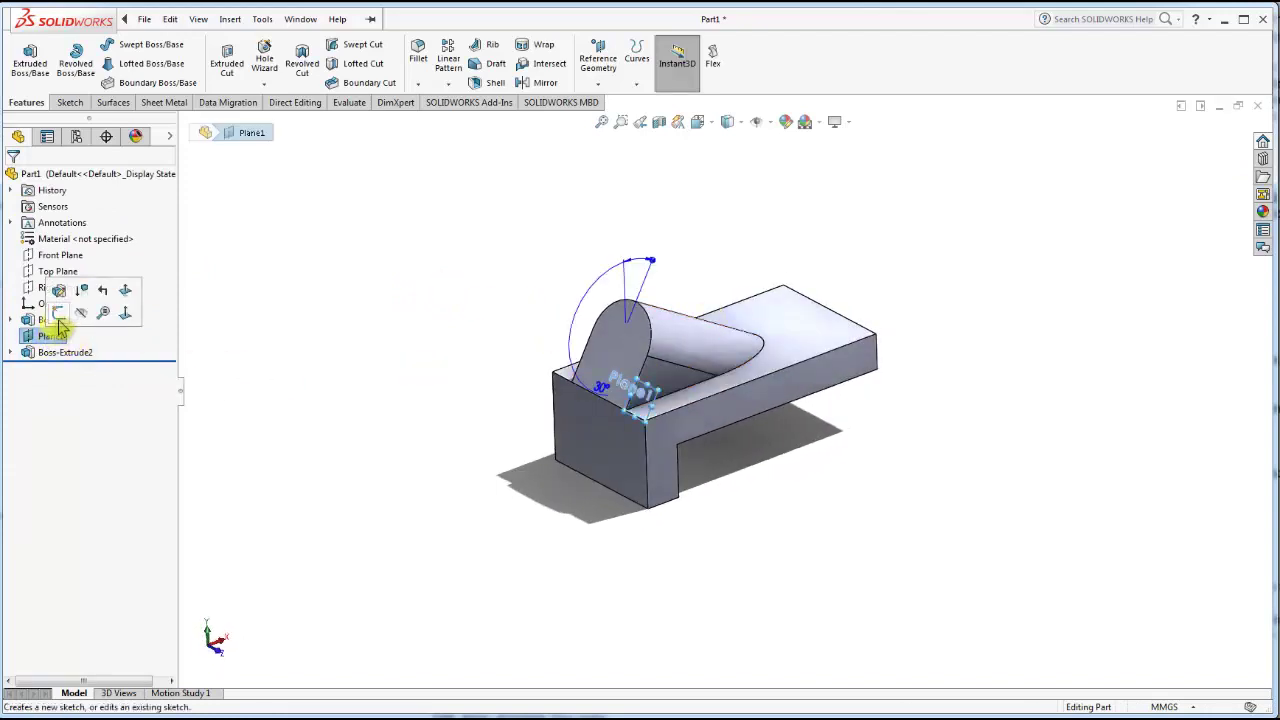
{"action": "left_click", "coordinate": [271, 311]}
{"action": "mouse_move", "coordinate": [625, 364]}
{"action": "middle_mouse_down"}
{"action": "mouse_move", "coordinate": [666, 363]}
{"action": "mouse_move", "coordinate": [733, 390]}
{"action": "mouse_move", "coordinate": [723, 417]}
{"action": "middle_mouse_up"}
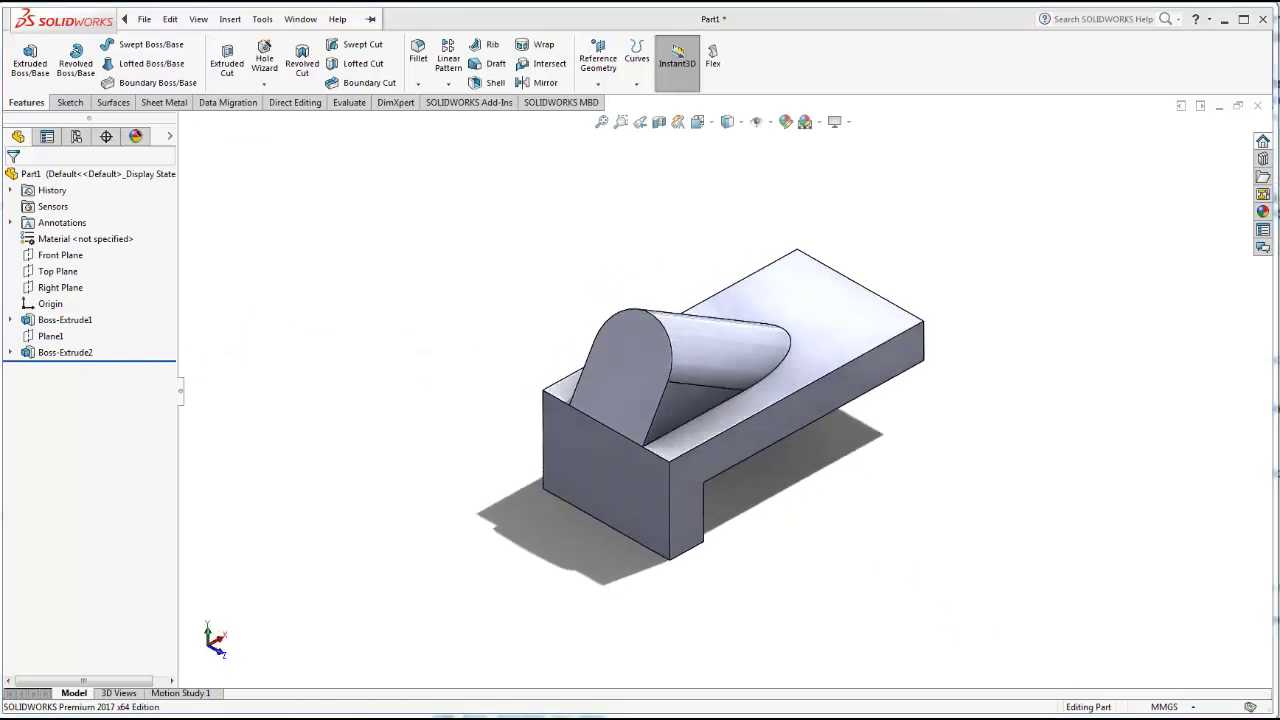
{"action": "middle_click_drag", "start_coordinate": [743, 480], "coordinate": [771, 469]}
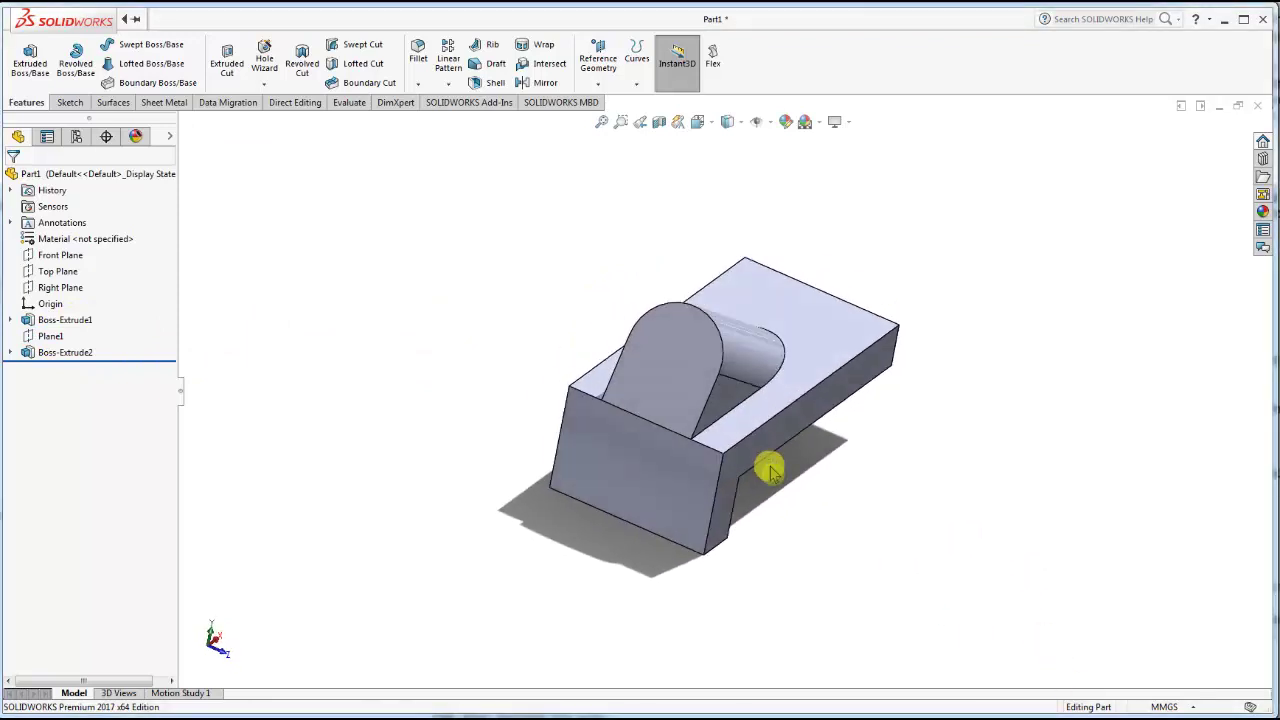
{"action": "left_click", "coordinate": [689, 360]}
{"action": "left_click", "coordinate": [820, 319]}
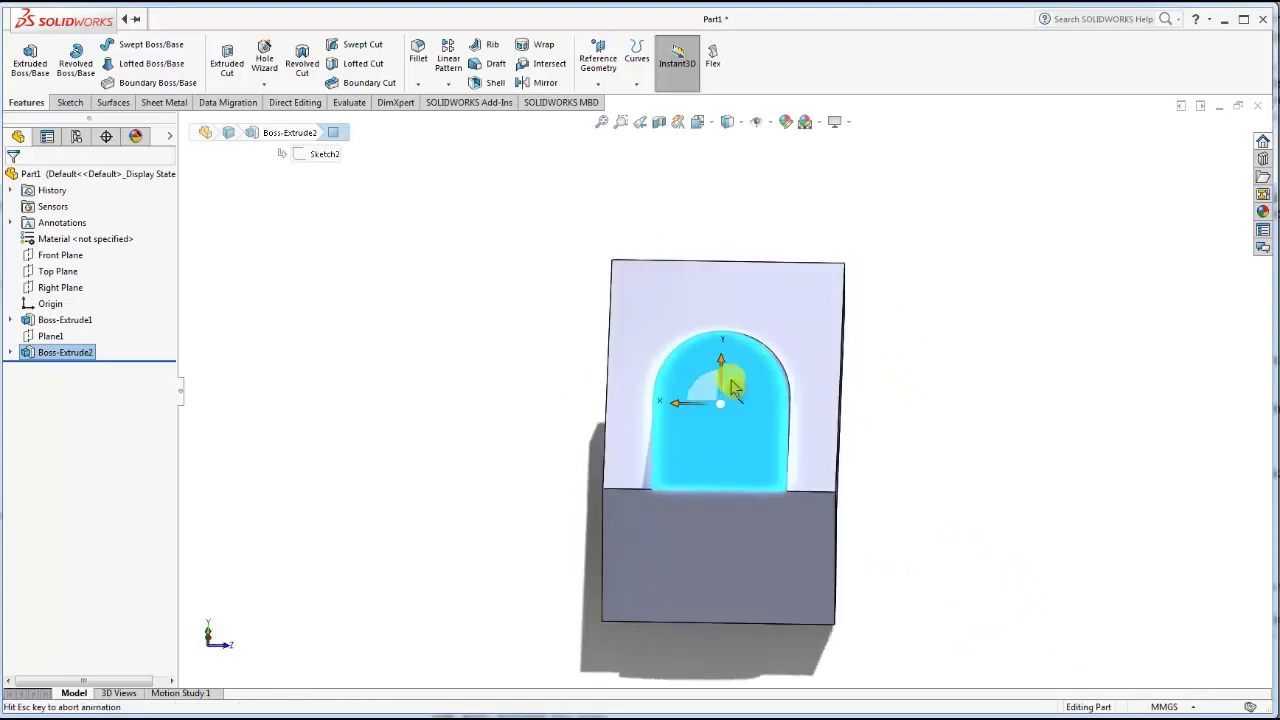
{"action": "left_click", "coordinate": [742, 381]}
{"action": "left_click", "coordinate": [806, 336]}
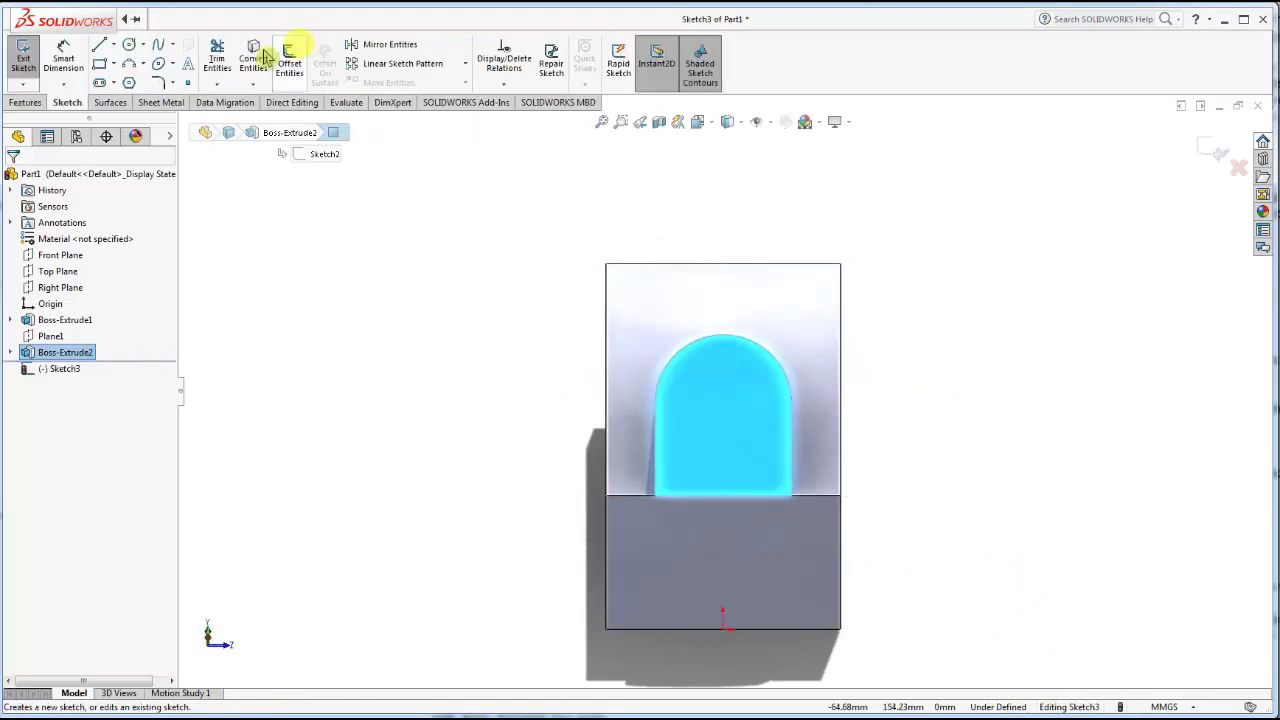
Draw a circle at the tab's arc centre and dimension its diameter to 18 mm.
{"action": "left_click", "coordinate": [130, 46]}
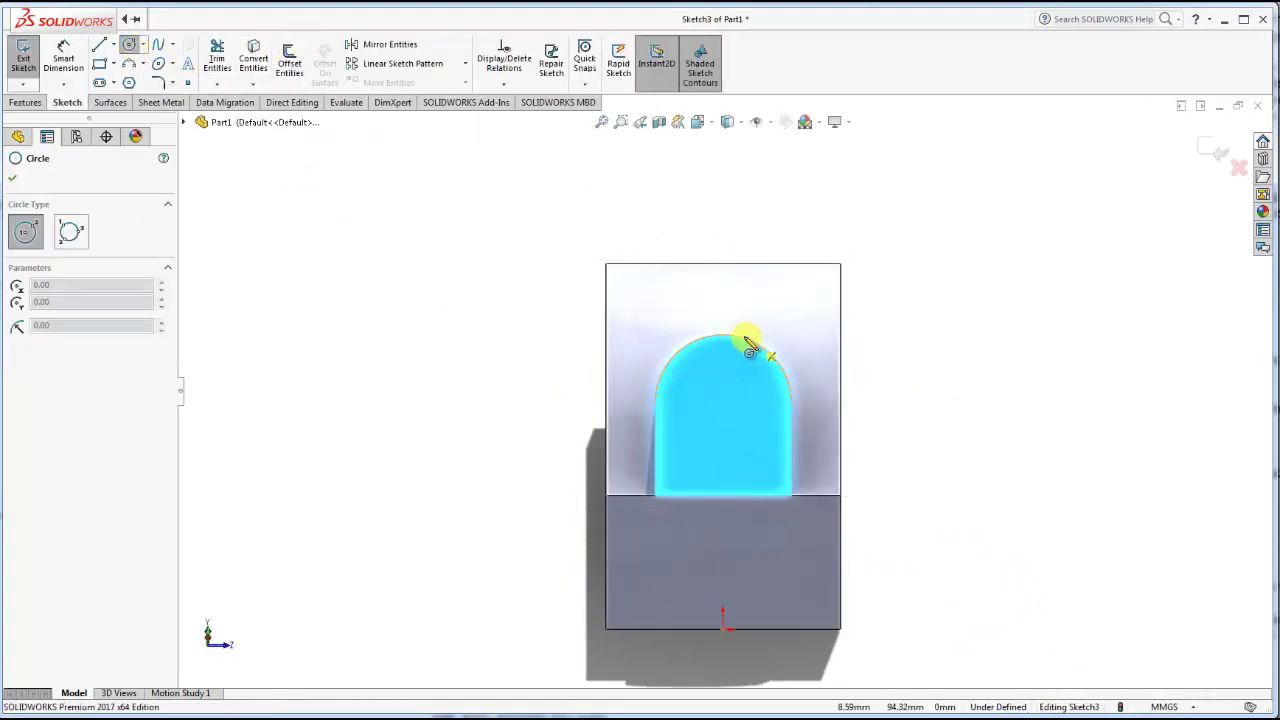
{"action": "left_click", "coordinate": [723, 405]}
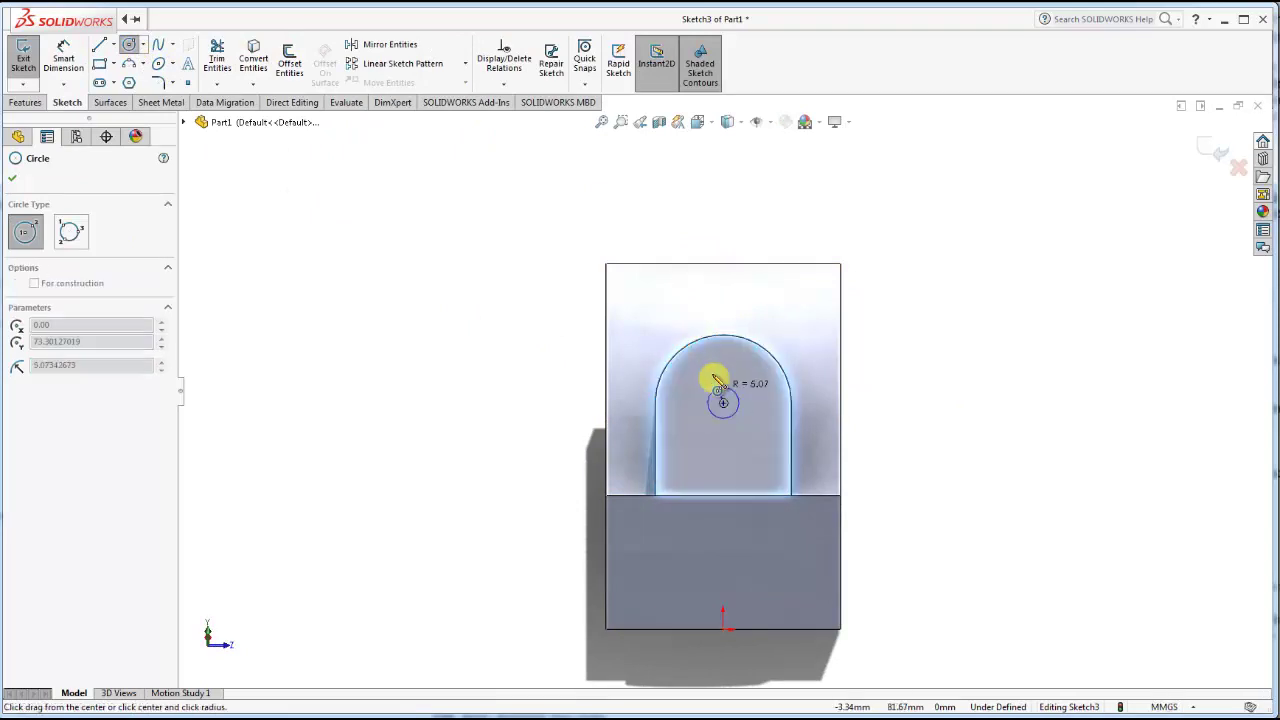
{"action": "left_click", "coordinate": [714, 368]}
{"action": "left_click", "coordinate": [63, 60]}
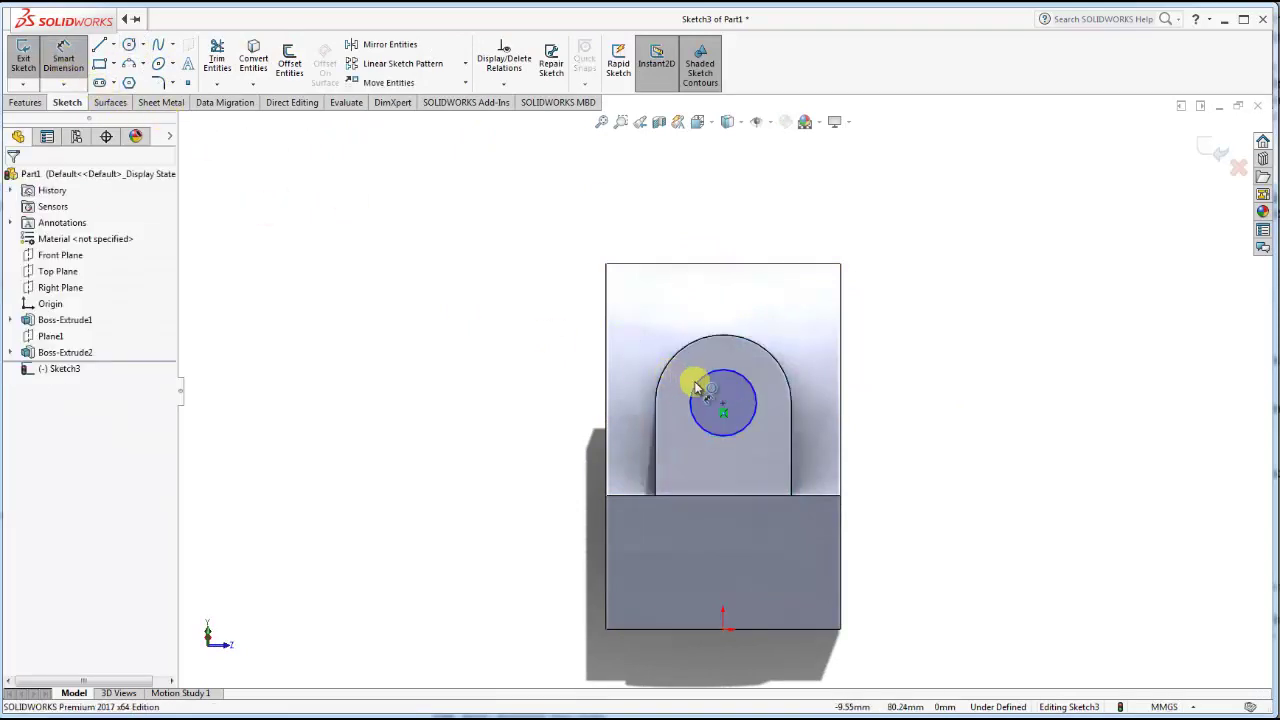
{"action": "left_click", "coordinate": [697, 382]}
{"action": "left_click", "coordinate": [555, 388]}
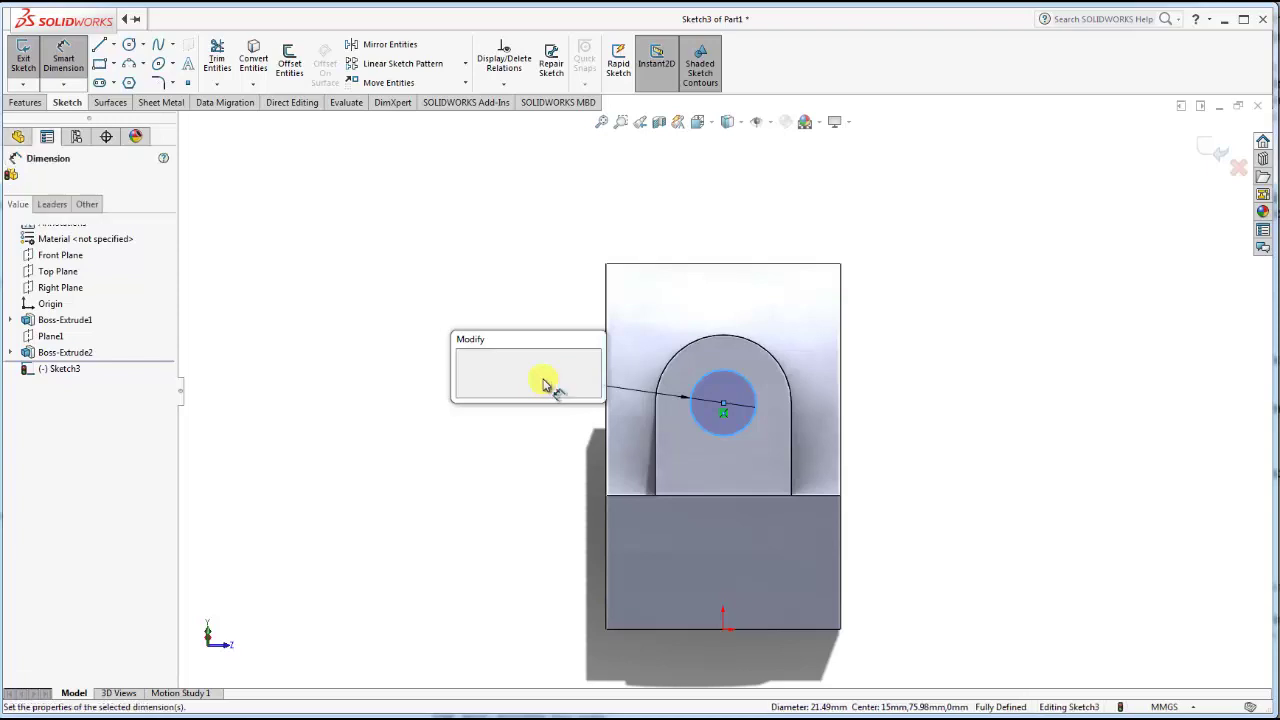
{"action": "type", "text": "18"}
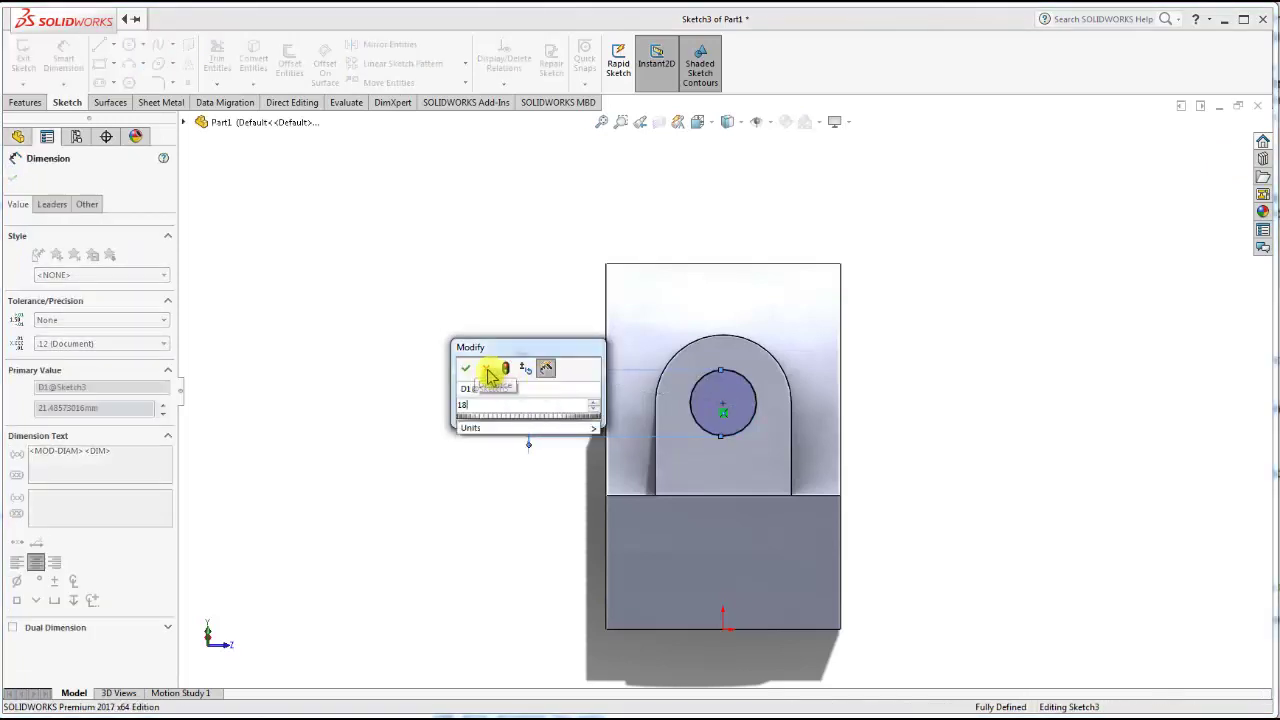
{"action": "left_click", "coordinate": [470, 369]}
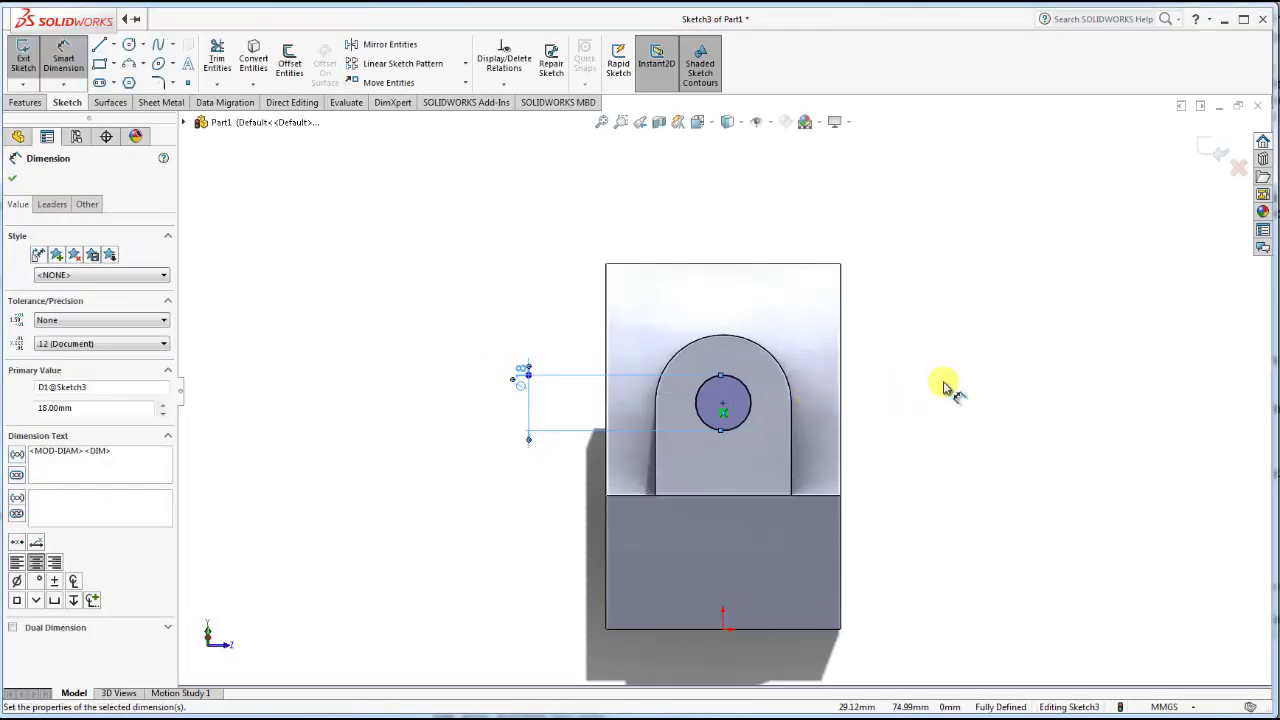
{"action": "left_click", "coordinate": [12, 183]}
{"action": "mouse_move", "coordinate": [734, 429]}
{"action": "middle_mouse_down"}
{"action": "mouse_move", "coordinate": [611, 434]}
{"action": "mouse_move", "coordinate": [633, 456]}
{"action": "middle_mouse_up"}
Cut the 18 mm circle as a blind extruded cut 120 mm deep through the tab.
{"action": "left_click", "coordinate": [26, 102]}
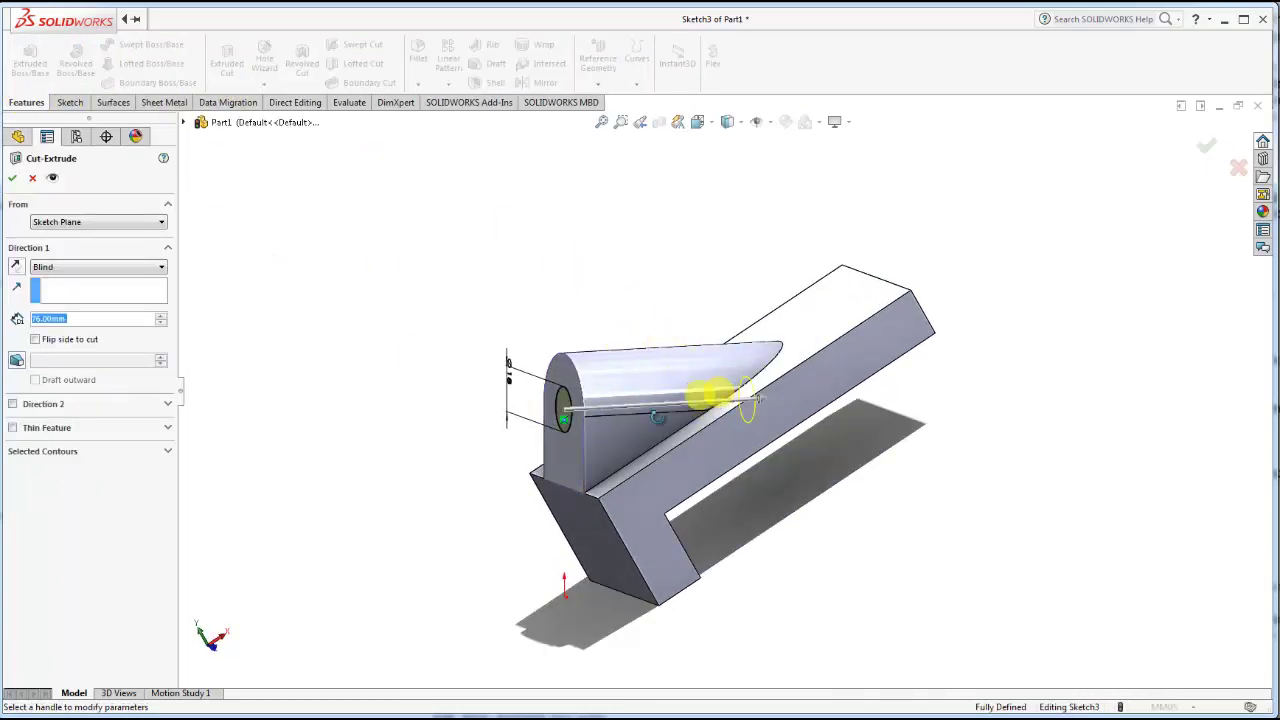
{"action": "mouse_move", "coordinate": [712, 395]}
{"action": "middle_mouse_down"}
{"action": "mouse_move", "coordinate": [686, 451]}
{"action": "mouse_move", "coordinate": [773, 411]}
{"action": "middle_mouse_up"}
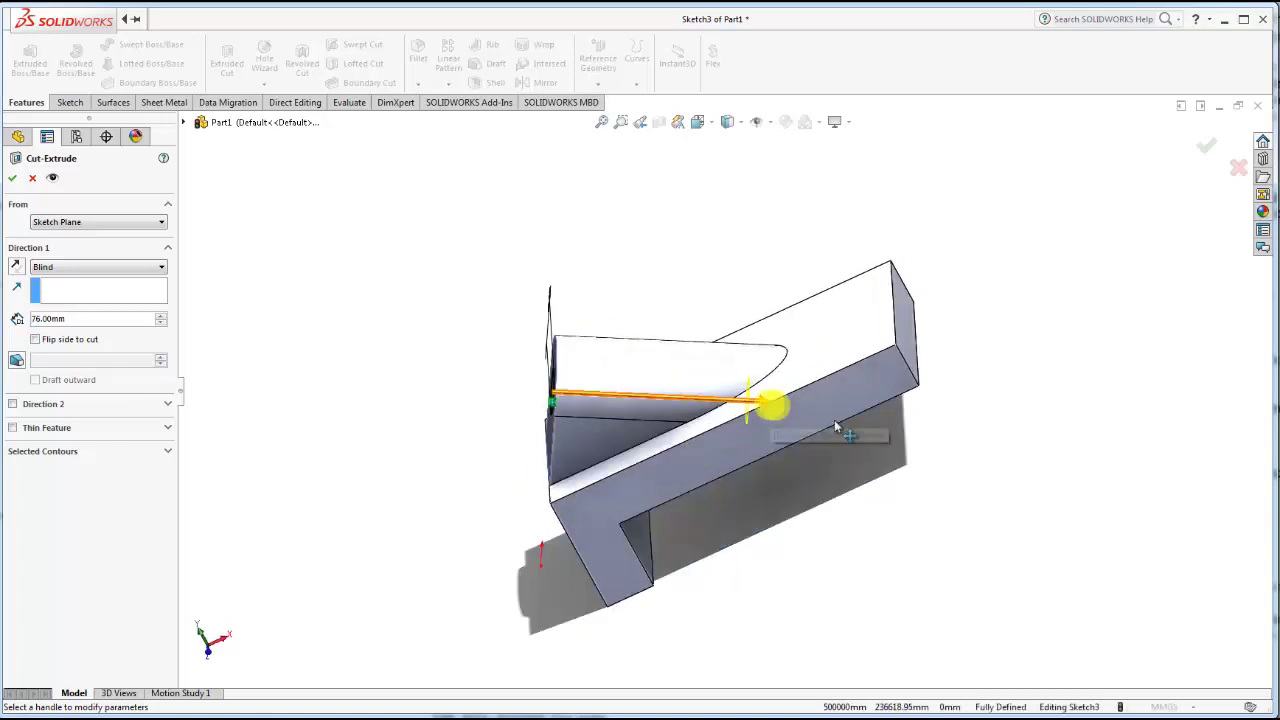
{"action": "left_click_drag", "start_coordinate": [836, 427], "coordinate": [771, 434]}
{"action": "mouse_move", "coordinate": [771, 434]}
{"action": "middle_mouse_down"}
{"action": "mouse_move", "coordinate": [749, 286]}
{"action": "mouse_move", "coordinate": [734, 266]}
{"action": "mouse_move", "coordinate": [697, 325]}
{"action": "mouse_move", "coordinate": [708, 349]}
{"action": "mouse_move", "coordinate": [740, 352]}
{"action": "middle_mouse_up"}
{"action": "left_click", "coordinate": [13, 185]}
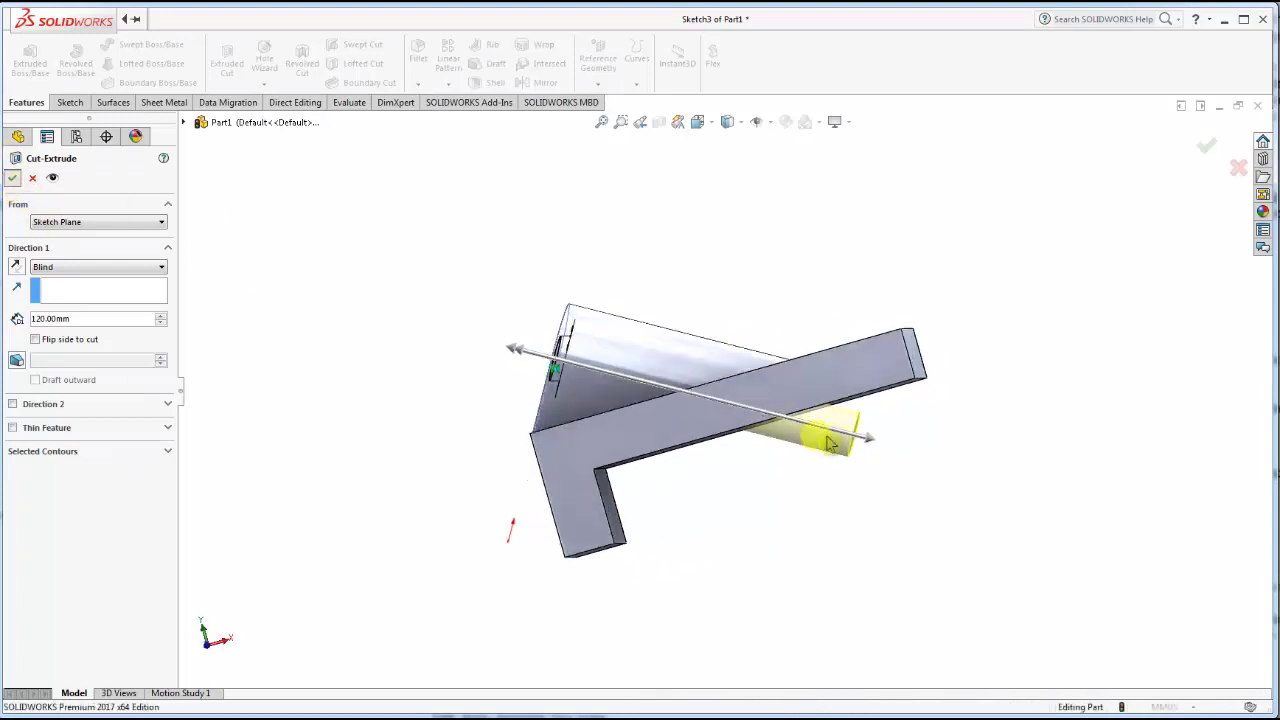
{"action": "mouse_move", "coordinate": [783, 451]}
{"action": "middle_mouse_down"}
{"action": "mouse_move", "coordinate": [749, 263]}
{"action": "mouse_move", "coordinate": [699, 286]}
{"action": "mouse_move", "coordinate": [651, 263]}
{"action": "mouse_move", "coordinate": [646, 286]}
{"action": "mouse_move", "coordinate": [755, 342]}
{"action": "mouse_move", "coordinate": [846, 451]}
{"action": "mouse_move", "coordinate": [906, 451]}
{"action": "mouse_move", "coordinate": [837, 457]}
{"action": "mouse_move", "coordinate": [757, 517]}
{"action": "mouse_move", "coordinate": [800, 537]}
{"action": "mouse_move", "coordinate": [823, 471]}
{"action": "mouse_move", "coordinate": [780, 543]}
{"action": "mouse_move", "coordinate": [835, 558]}
{"action": "middle_mouse_up"}
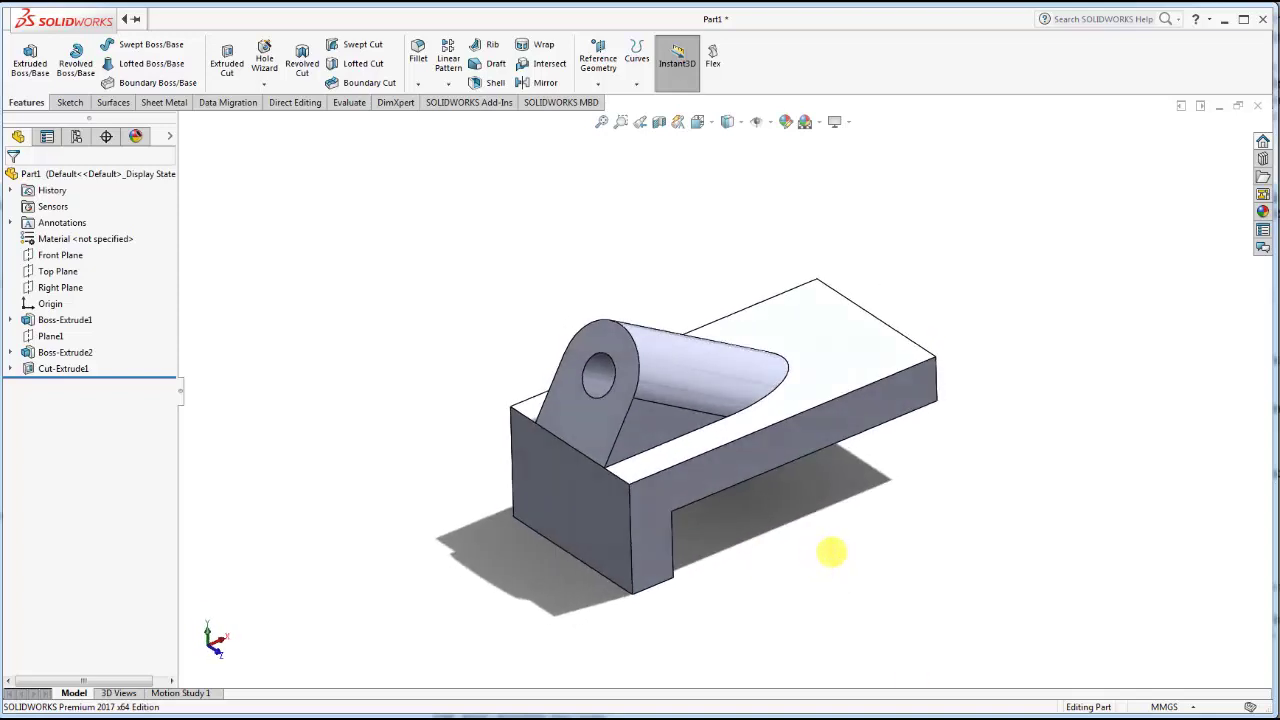
{"action": "mouse_move", "coordinate": [929, 591]}
{"action": "middle_mouse_down"}
{"action": "mouse_move", "coordinate": [697, 486]}
{"action": "mouse_move", "coordinate": [694, 443]}
{"action": "mouse_move", "coordinate": [694, 463]}
{"action": "middle_mouse_up"}
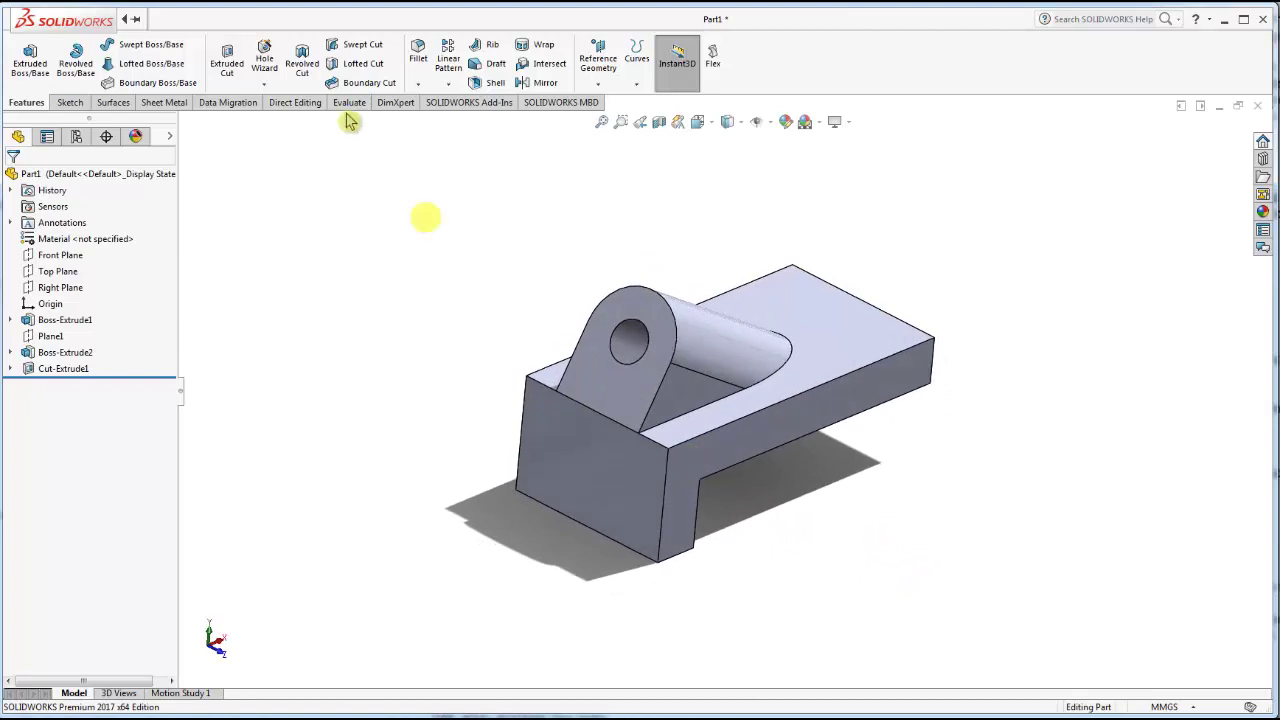
Define an ISO tapped hole of size M10x1.25 in the Hole Wizard, ready for positioning.
{"action": "left_click", "coordinate": [266, 90]}
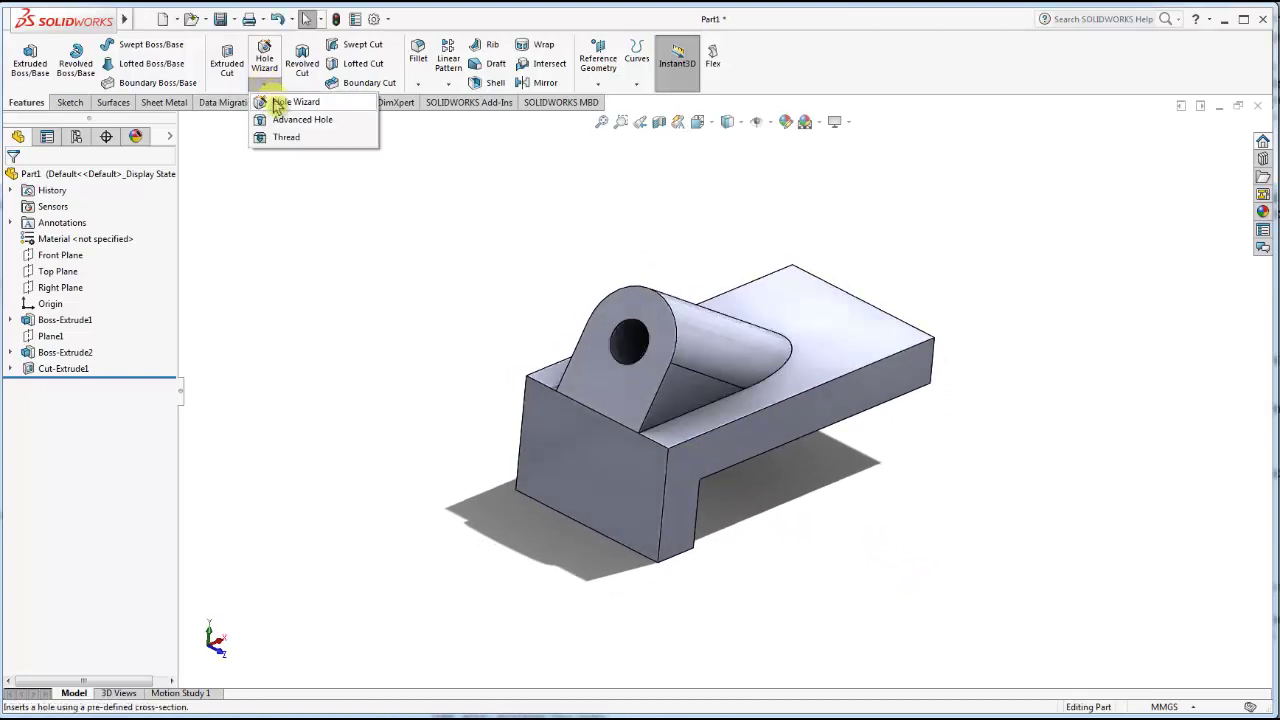
{"action": "left_click", "coordinate": [276, 104]}
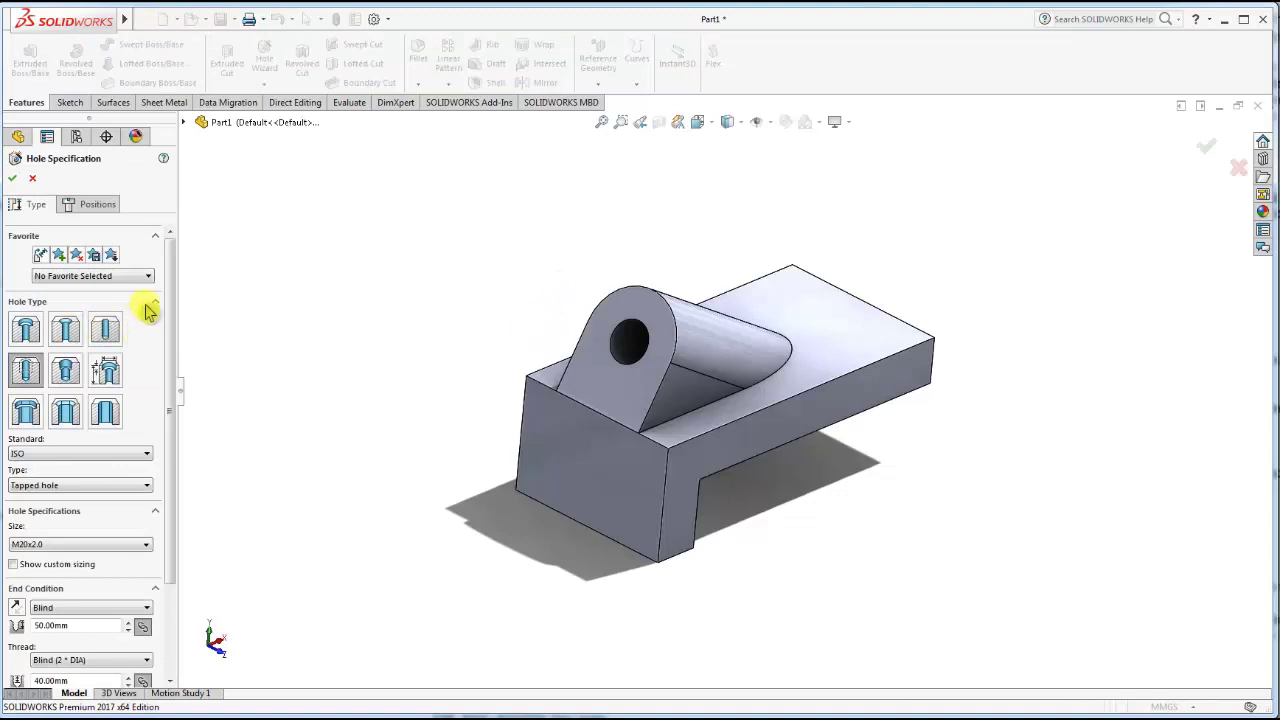
{"action": "scroll", "coordinate": [163, 490], "scroll_direction": "down", "scroll_amount": 4}
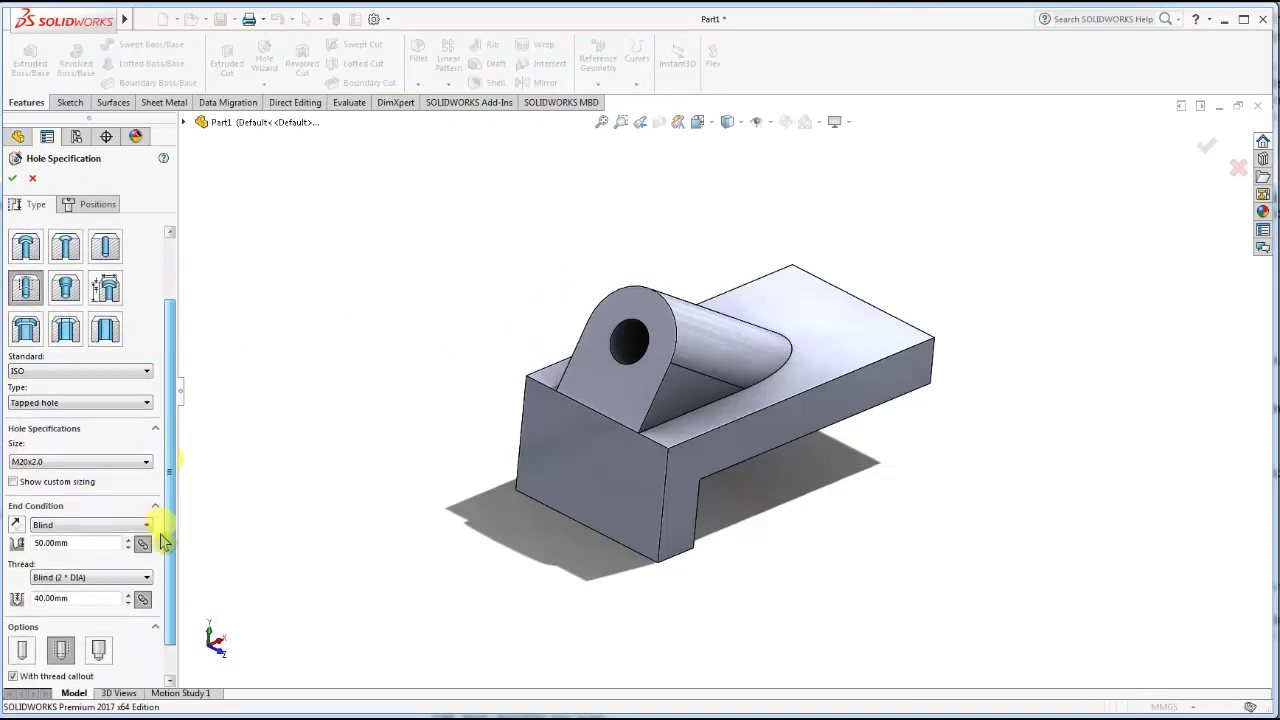
{"action": "left_click", "coordinate": [62, 440]}
{"action": "scroll", "coordinate": [77, 460], "scroll_direction": "up", "scroll_amount": 2}
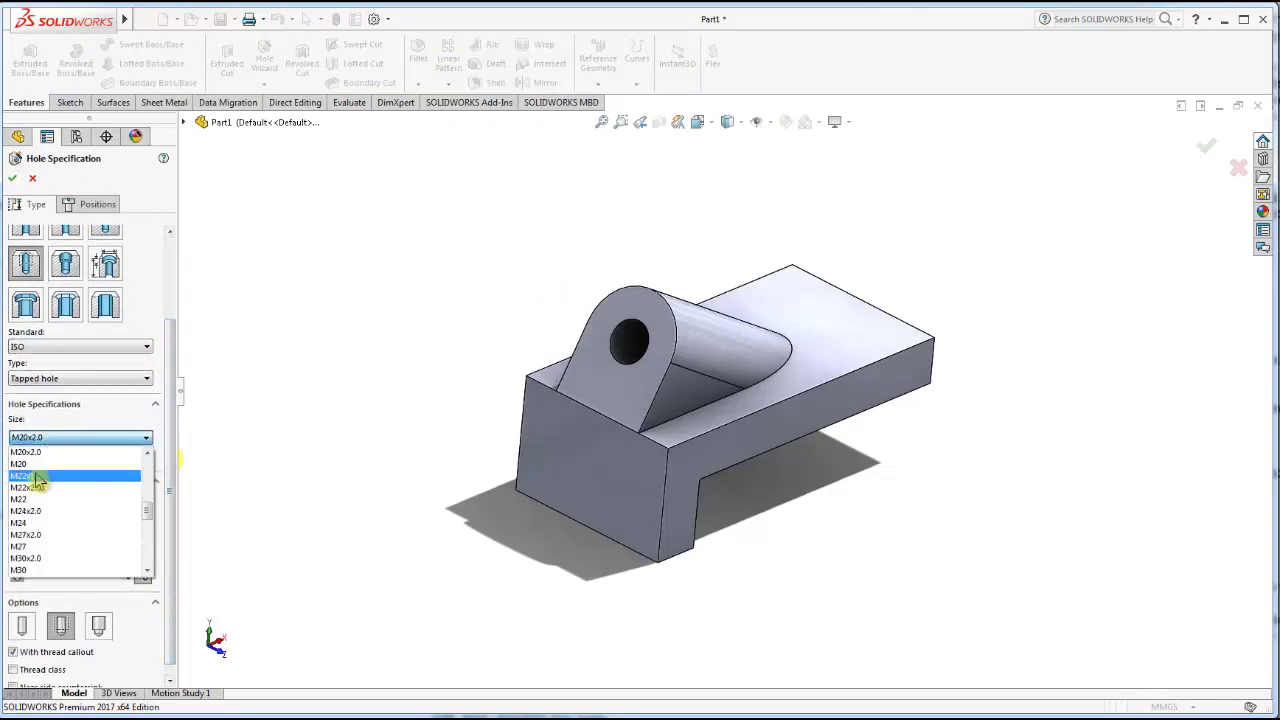
{"action": "scroll", "coordinate": [77, 478], "scroll_direction": "up", "scroll_amount": 3}
{"action": "scroll", "coordinate": [80, 490], "scroll_direction": "up", "scroll_amount": 2}
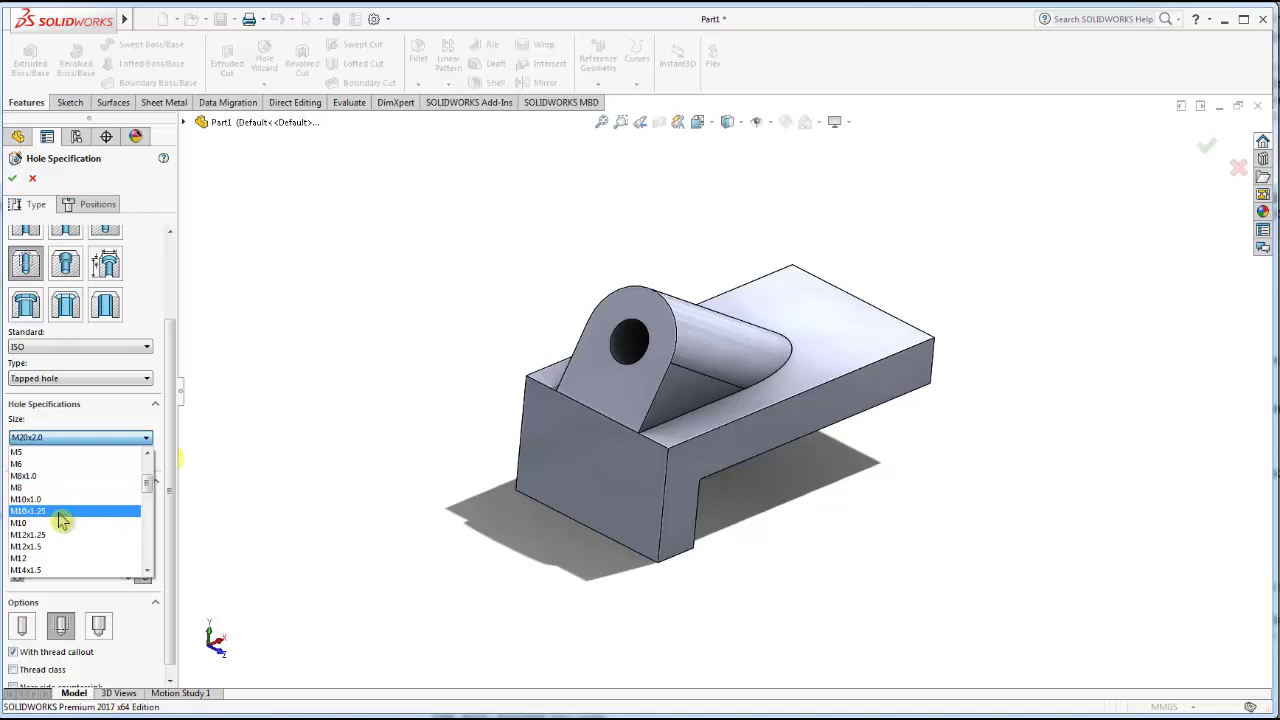
{"action": "left_click", "coordinate": [62, 519]}
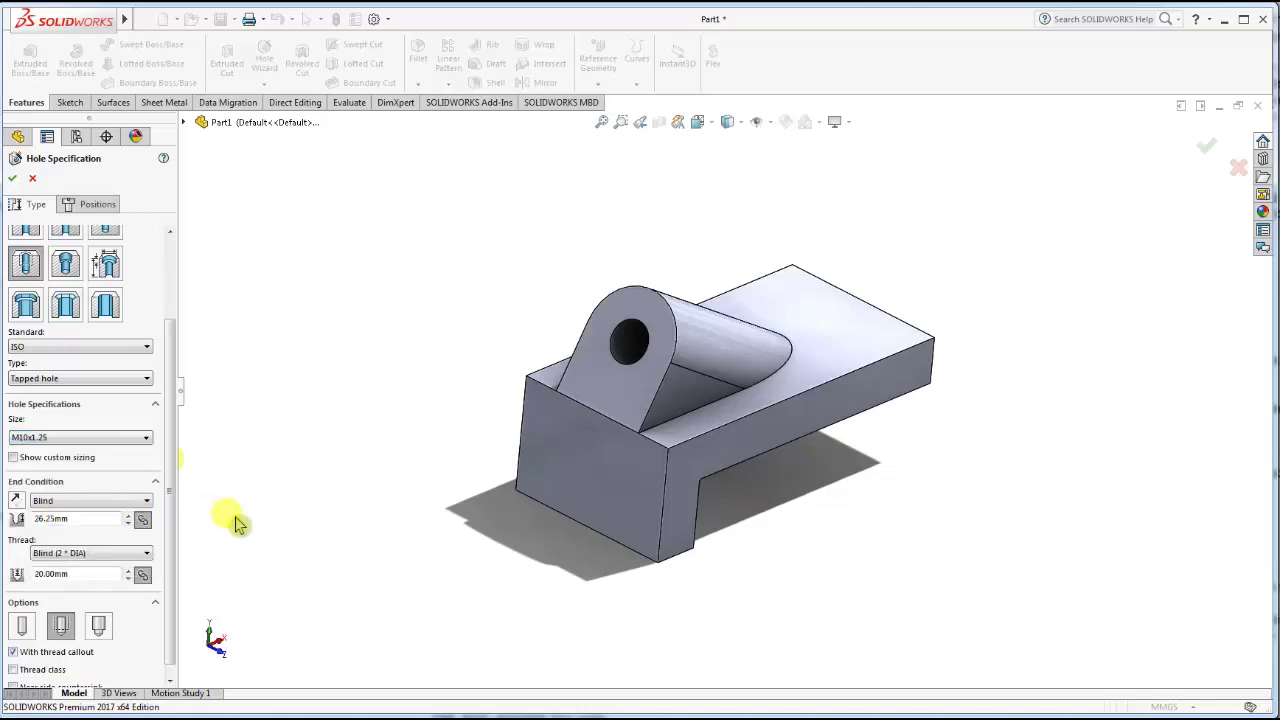
{"action": "left_click", "coordinate": [86, 204]}
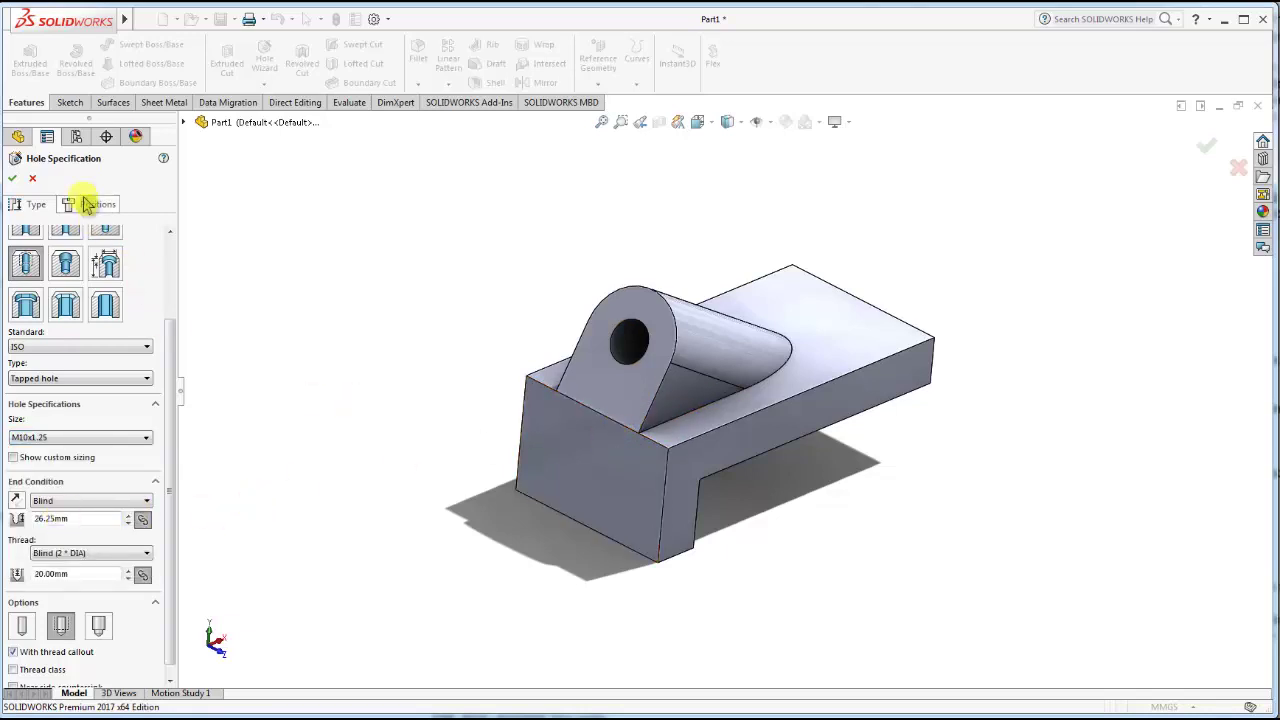
{"action": "middle_click_drag", "start_coordinate": [443, 386], "coordinate": [526, 349]}
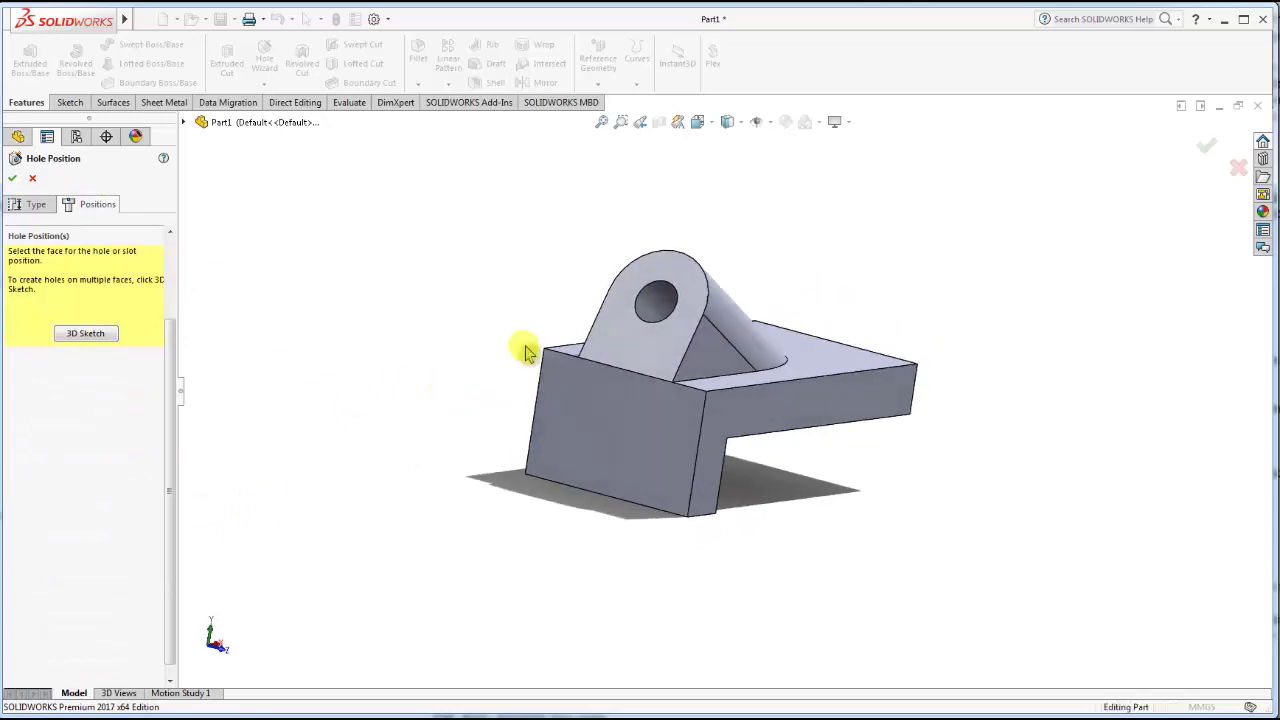
Place hole points on the front face and two on the top face.
{"action": "left_click", "coordinate": [93, 335]}
{"action": "left_click", "coordinate": [568, 442]}
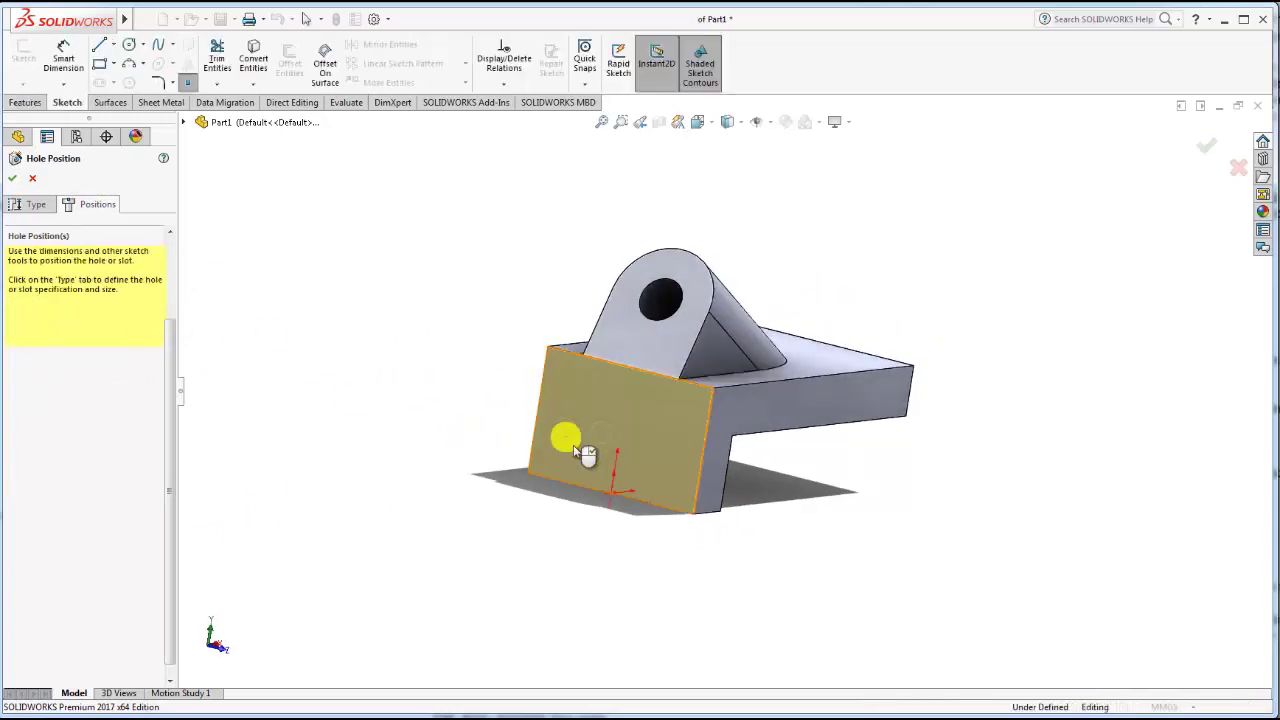
{"action": "left_click", "coordinate": [640, 468]}
{"action": "mouse_move", "coordinate": [650, 470]}
{"action": "middle_mouse_down"}
{"action": "mouse_move", "coordinate": [723, 428]}
{"action": "mouse_move", "coordinate": [748, 480]}
{"action": "mouse_move", "coordinate": [906, 363]}
{"action": "mouse_move", "coordinate": [815, 377]}
{"action": "middle_mouse_up"}
{"action": "left_click", "coordinate": [887, 311]}
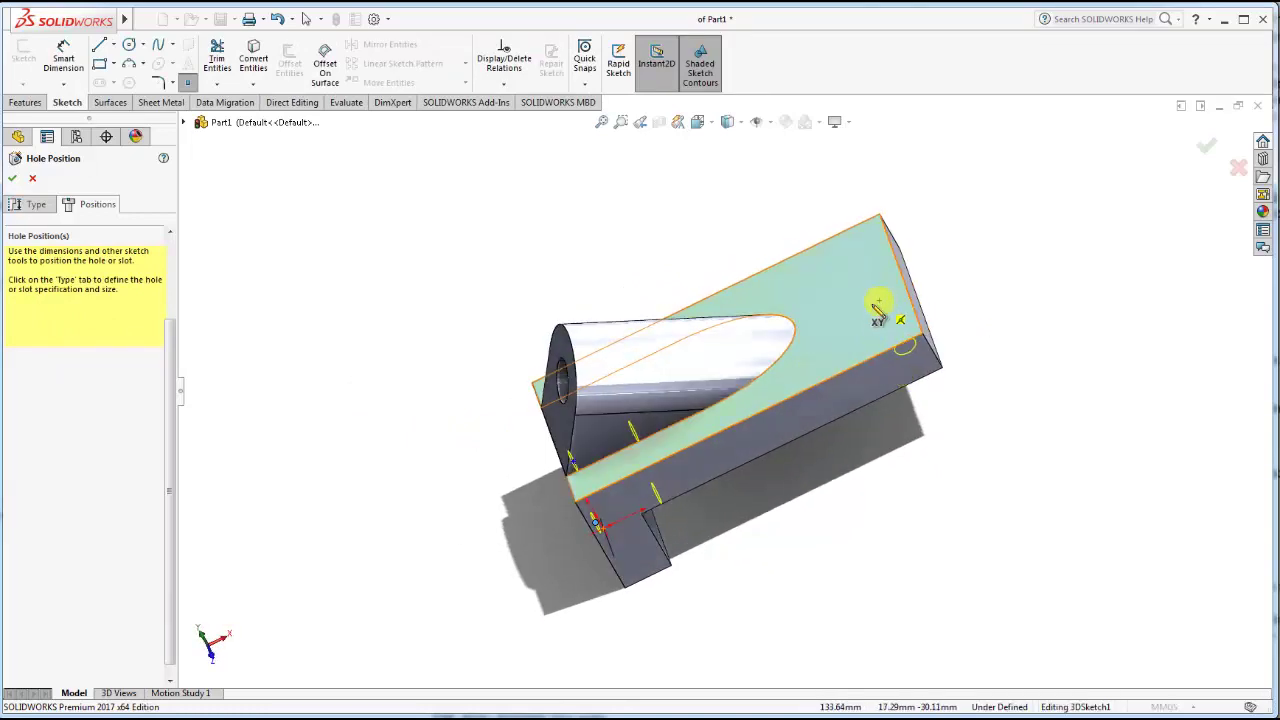
{"action": "mouse_move", "coordinate": [876, 330]}
{"action": "middle_mouse_down"}
{"action": "mouse_move", "coordinate": [808, 429]}
{"action": "mouse_move", "coordinate": [811, 366]}
{"action": "mouse_move", "coordinate": [898, 385]}
{"action": "middle_mouse_up"}
{"action": "left_click", "coordinate": [876, 274]}
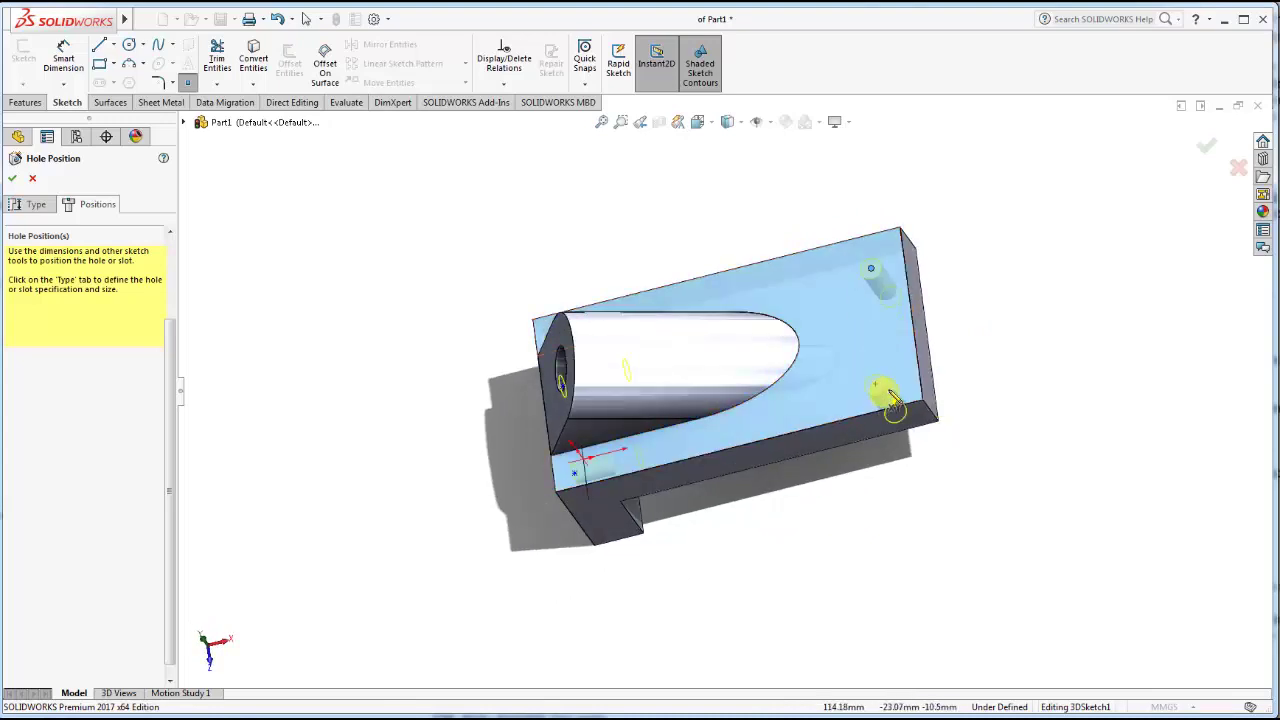
Dimension the first top-face hole 15 mm from the right edge and the end edge.
{"action": "left_click", "coordinate": [63, 60]}
{"action": "middle_click_drag", "start_coordinate": [757, 223], "coordinate": [858, 296]}
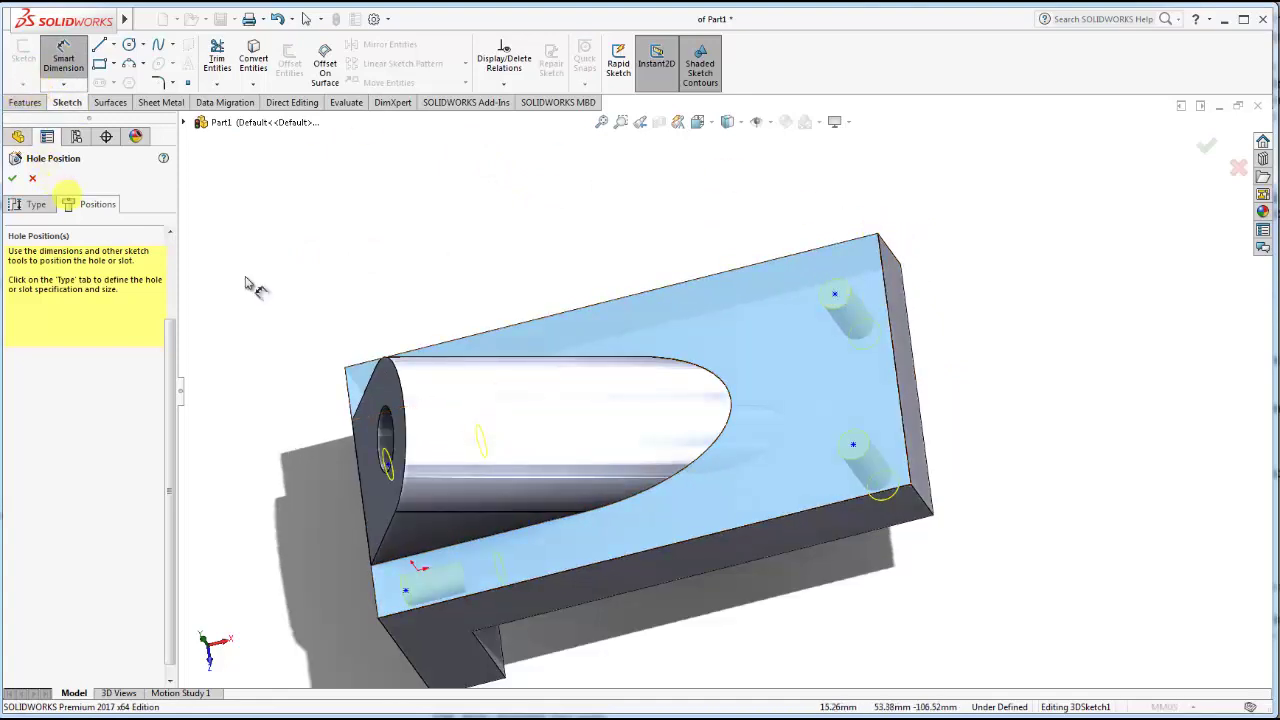
{"action": "left_click", "coordinate": [880, 291]}
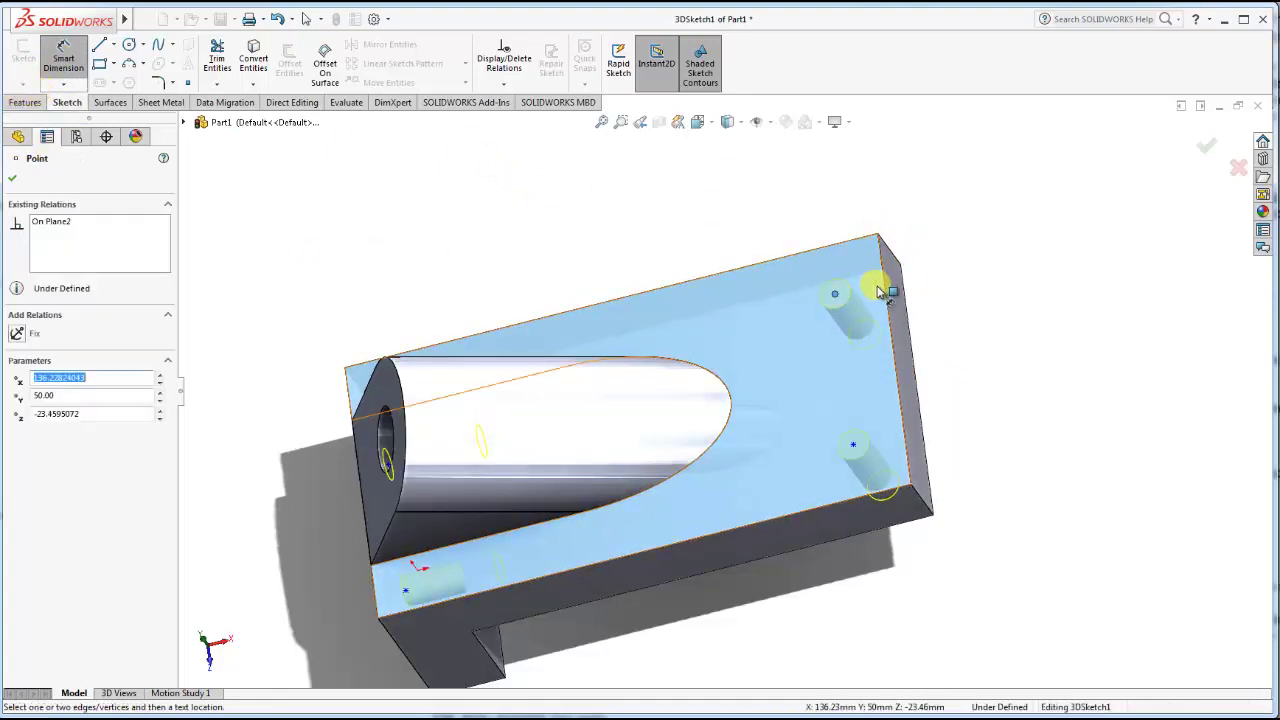
{"action": "left_click", "coordinate": [884, 294]}
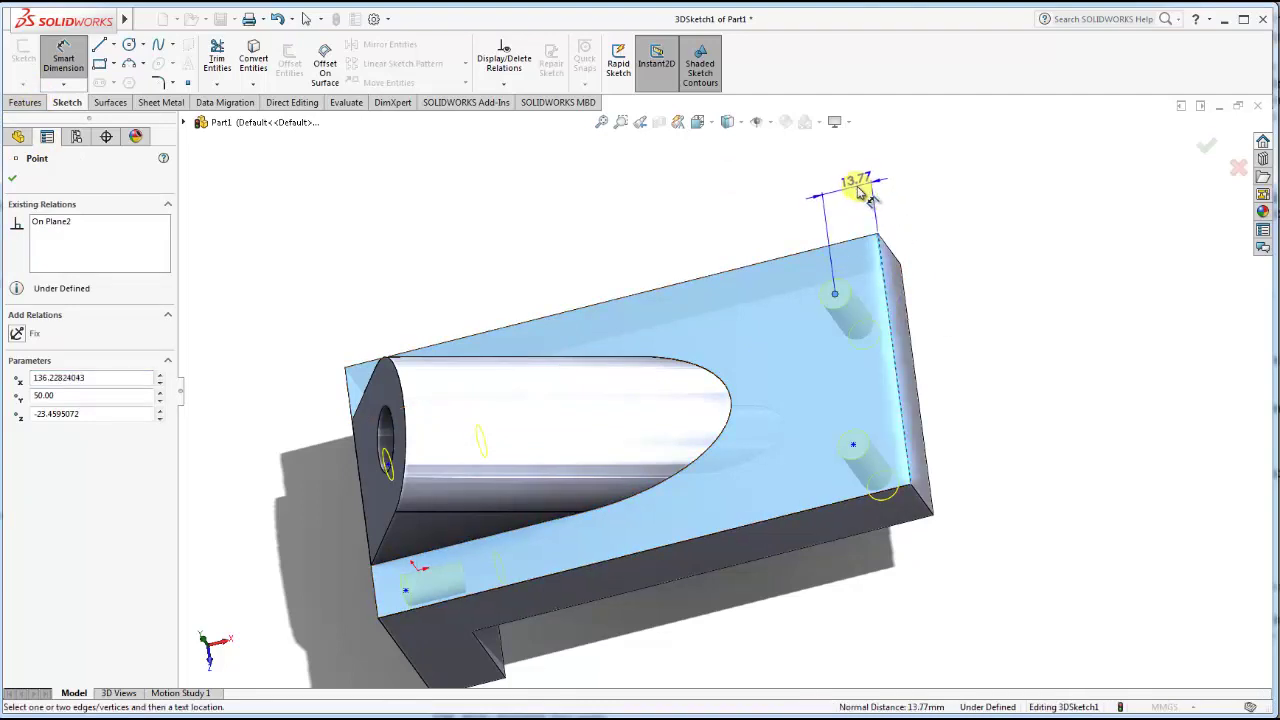
{"action": "left_click", "coordinate": [858, 192]}
{"action": "type", "text": "15"}
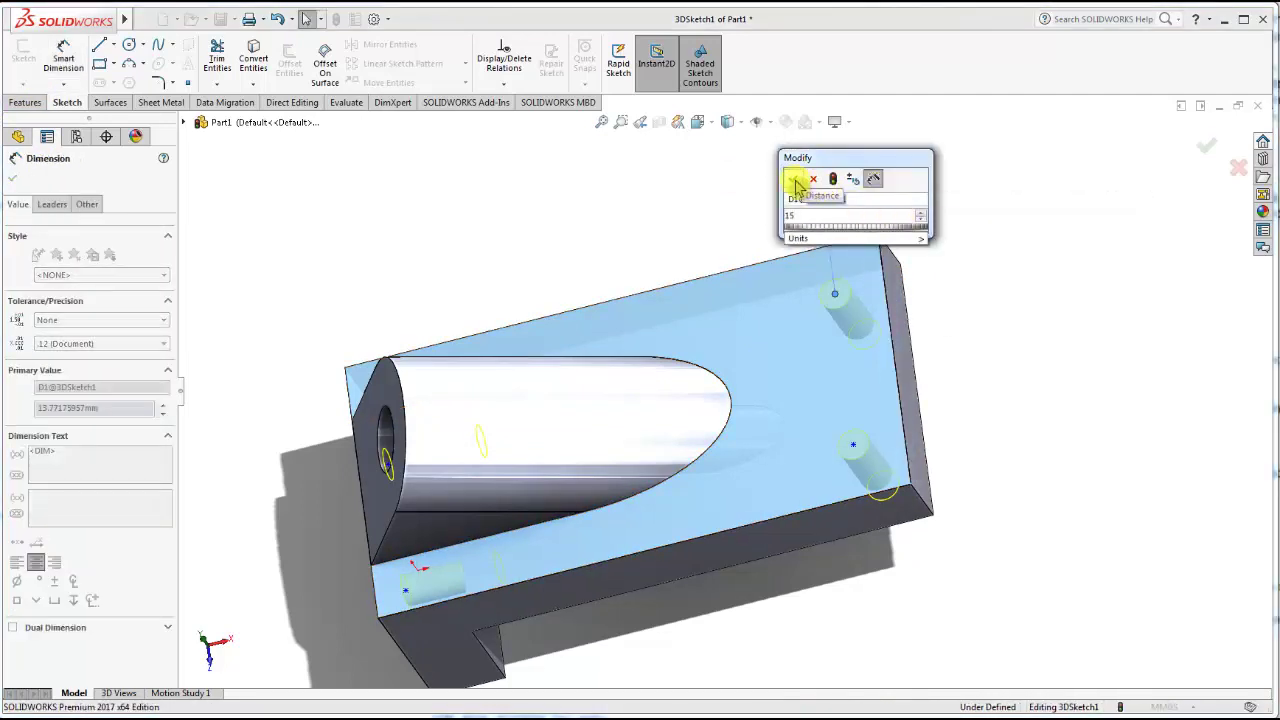
{"action": "left_click", "coordinate": [794, 181]}
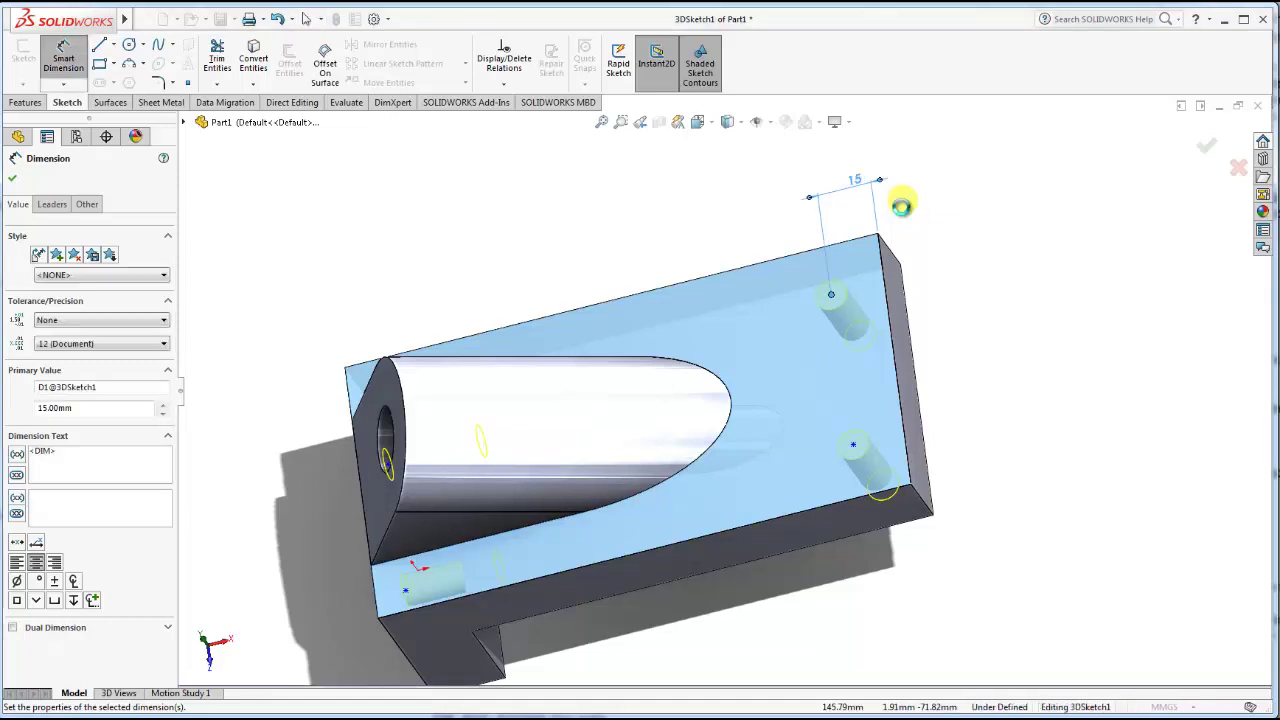
{"action": "left_click", "coordinate": [830, 294]}
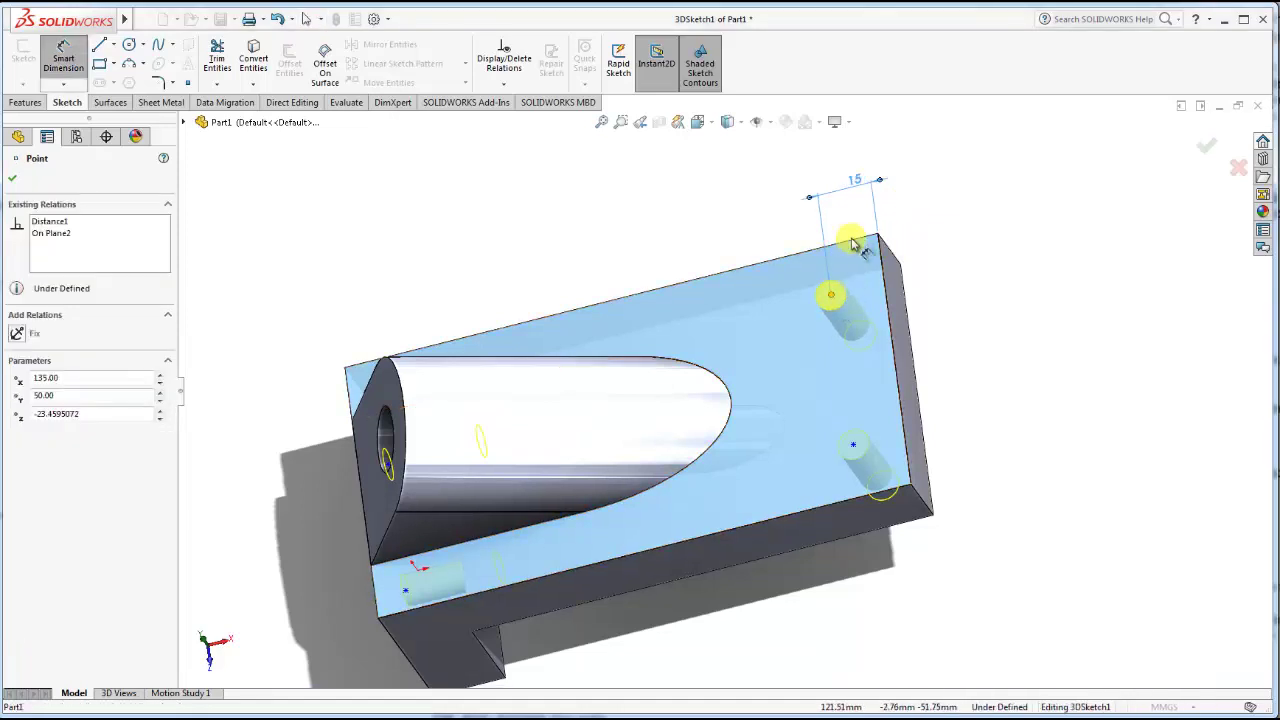
{"action": "left_click", "coordinate": [852, 244]}
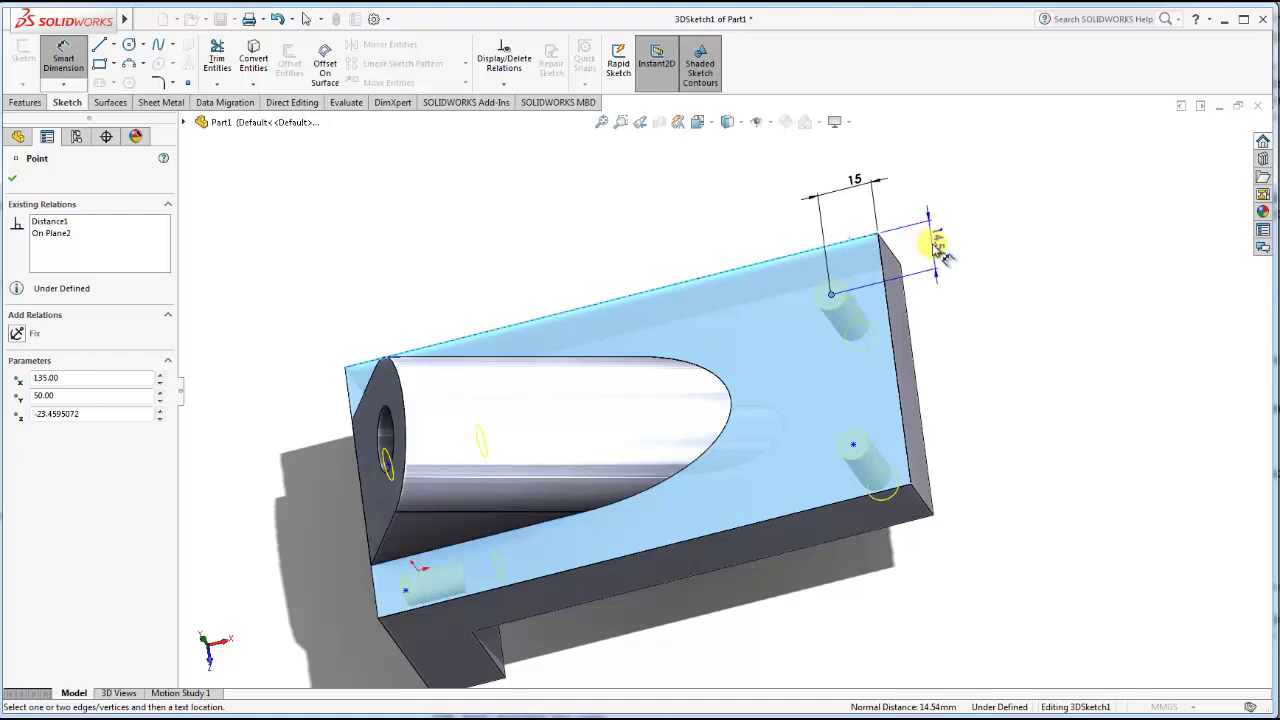
{"action": "left_click", "coordinate": [1003, 248]}
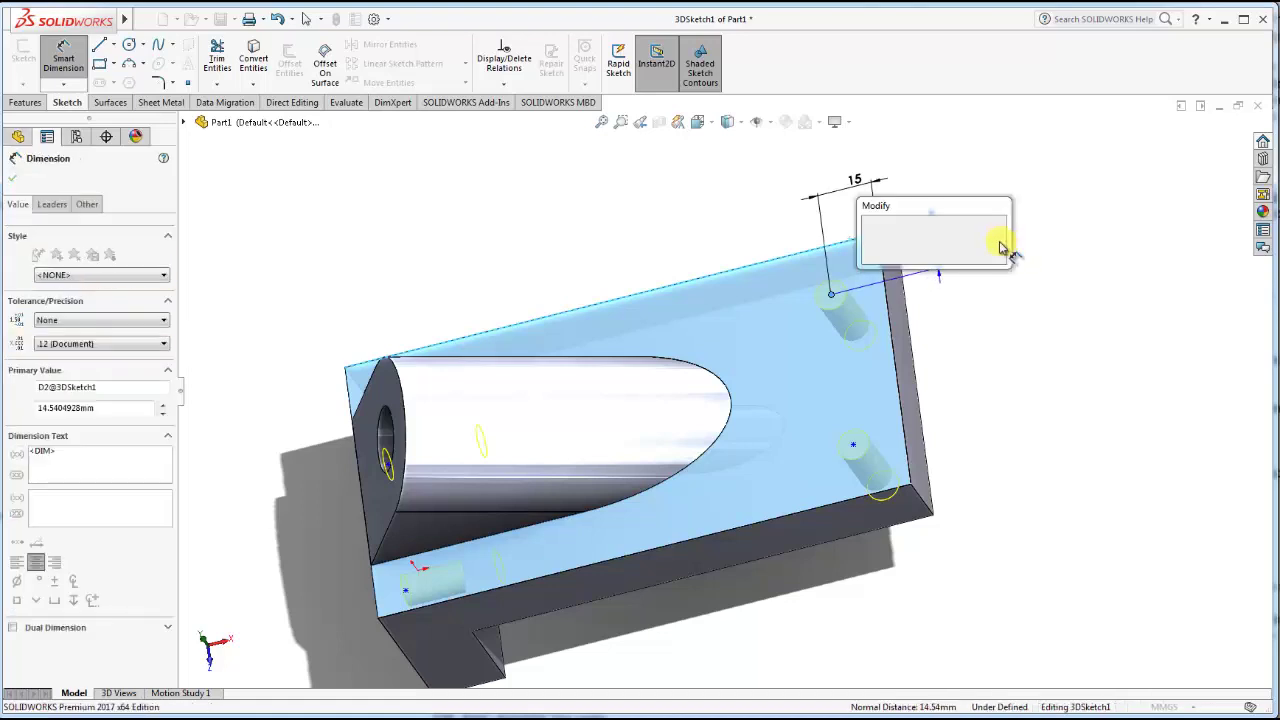
{"action": "type", "text": "15"}
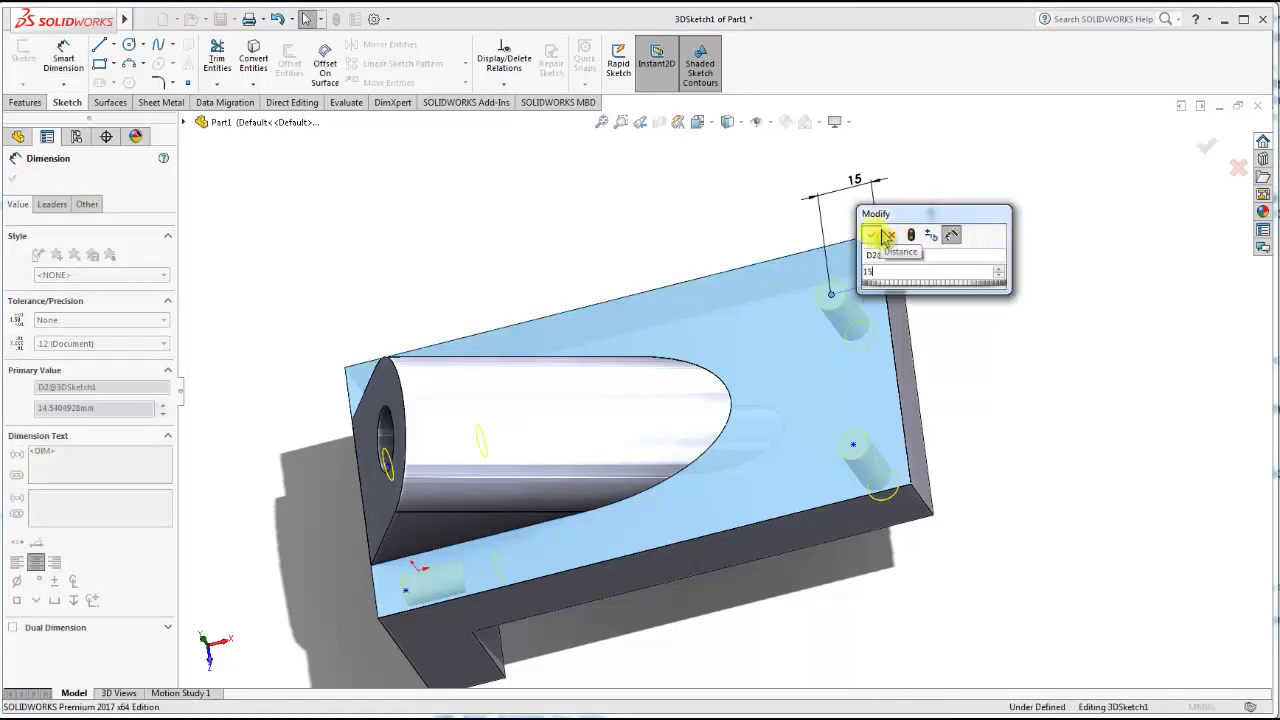
{"action": "left_click", "coordinate": [877, 236]}
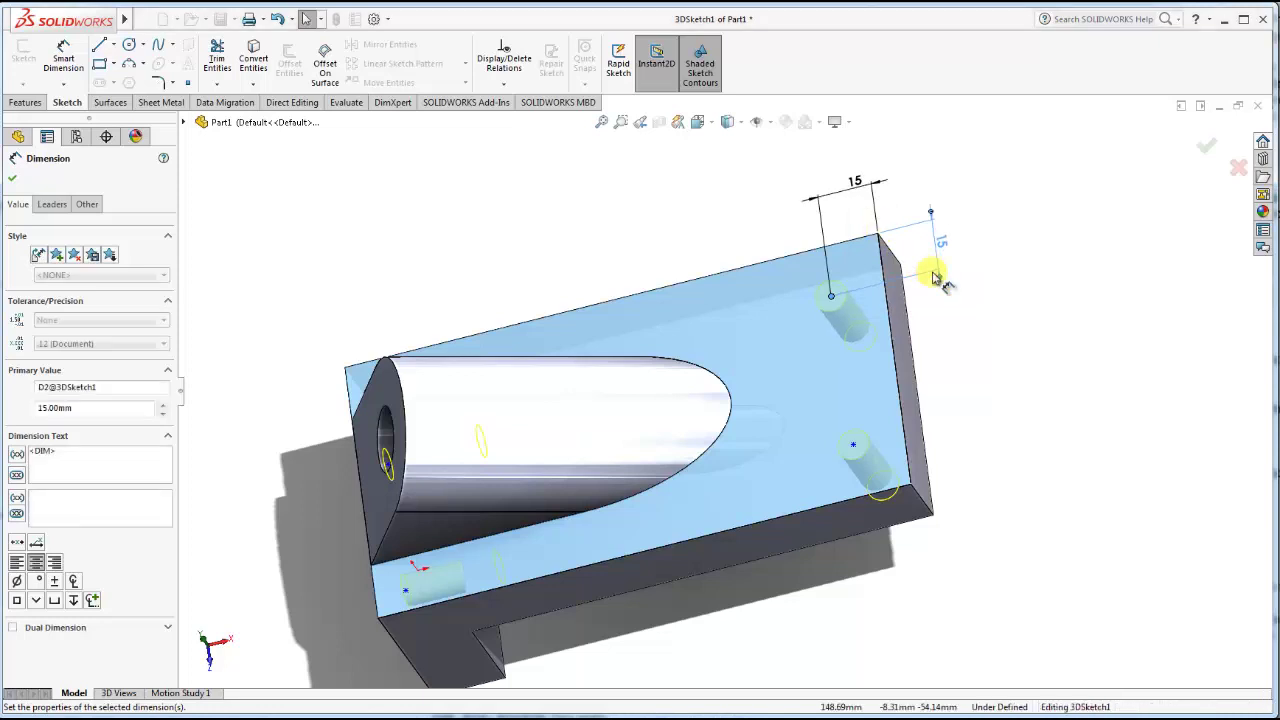
Dimension the second top-face hole 15 mm from the end edge and the long front edge.
{"action": "left_click", "coordinate": [852, 447]}
{"action": "left_click", "coordinate": [908, 445]}
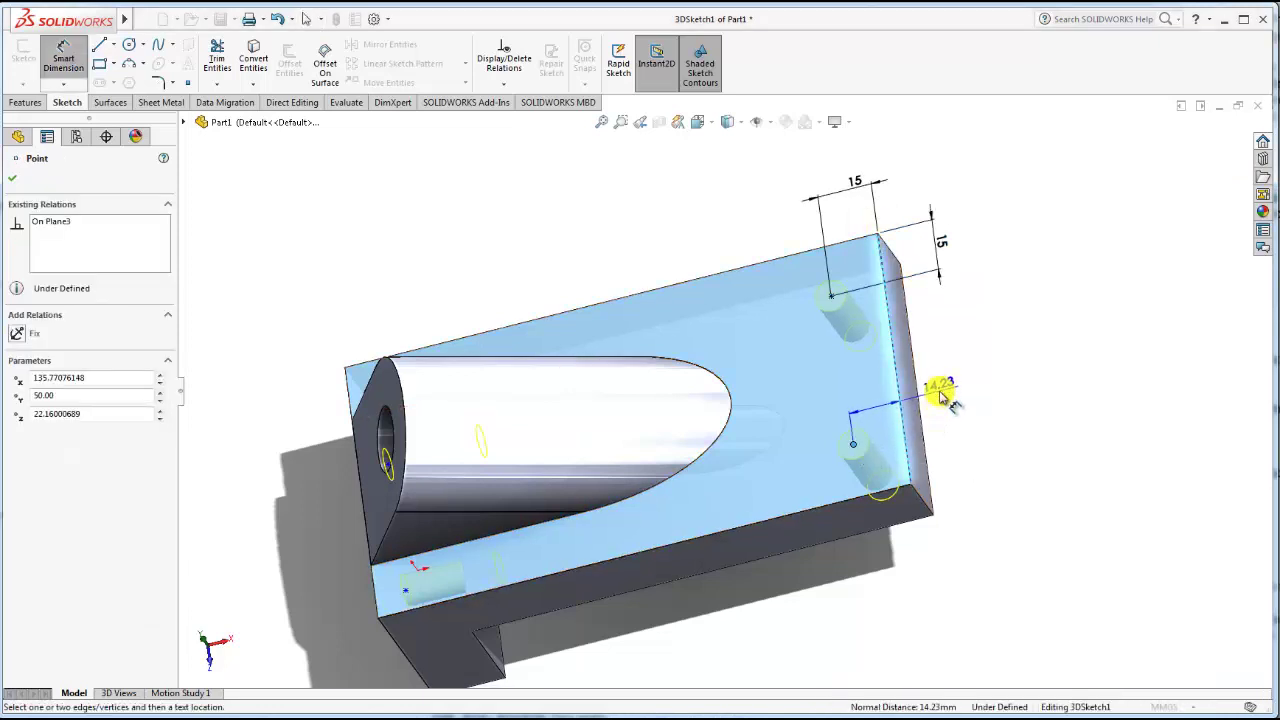
{"action": "left_click", "coordinate": [940, 395]}
{"action": "type", "text": "15"}
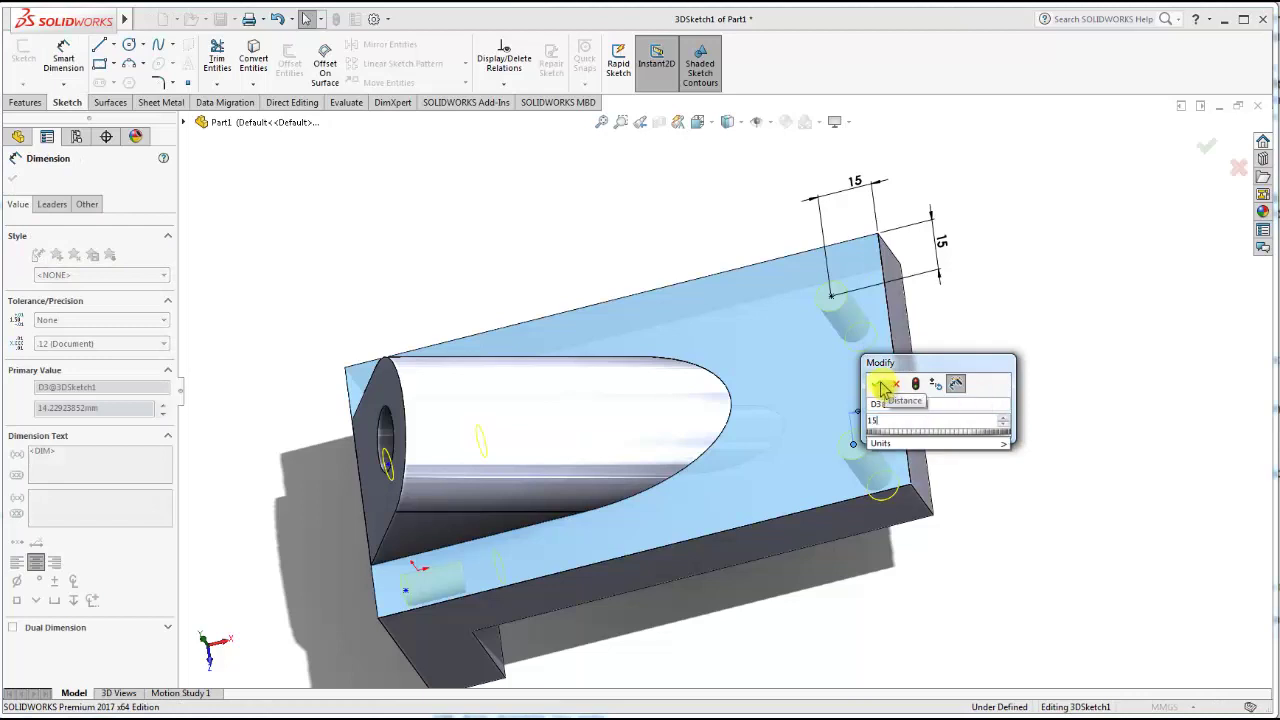
{"action": "left_click", "coordinate": [881, 386]}
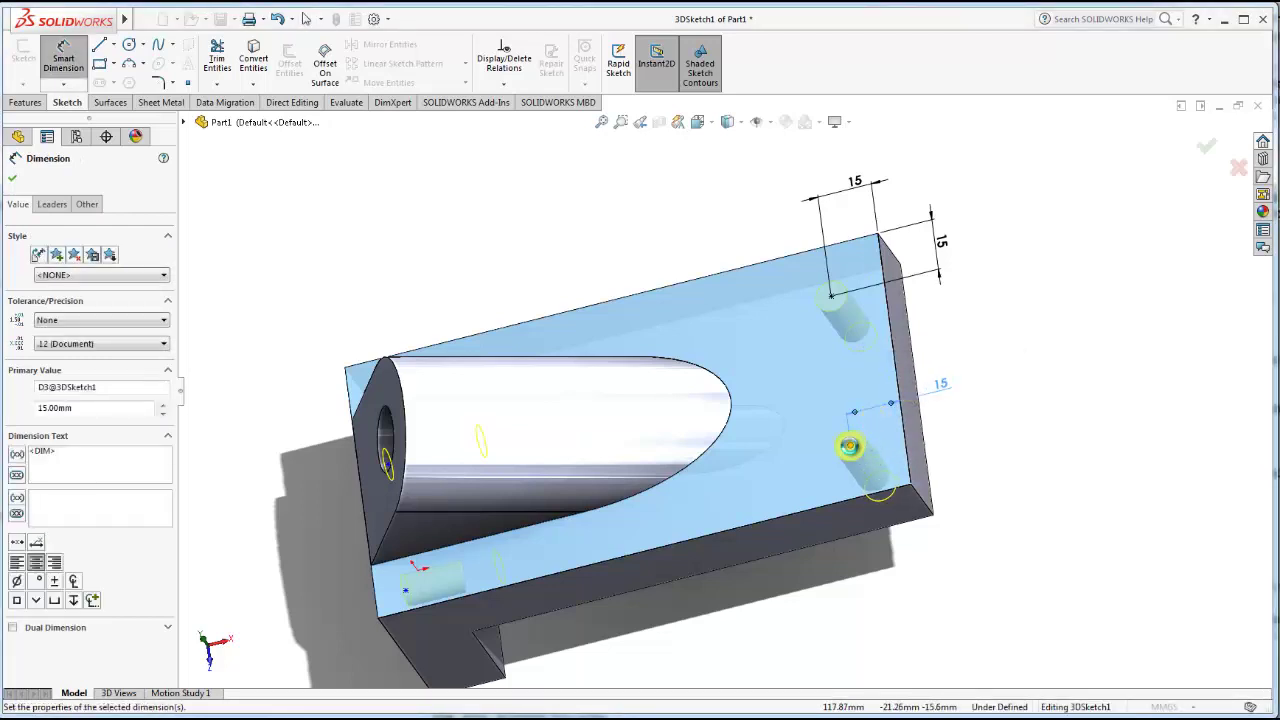
{"action": "left_click", "coordinate": [860, 496]}
{"action": "left_click", "coordinate": [949, 485]}
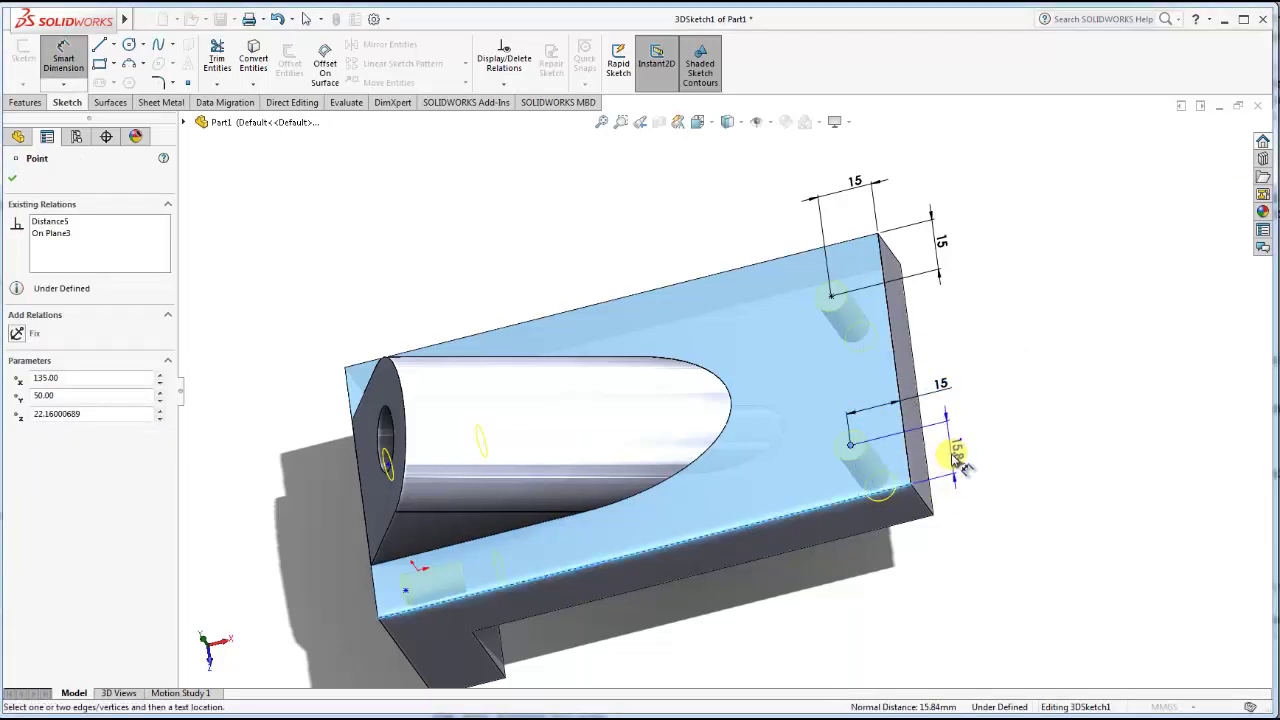
{"action": "left_click", "coordinate": [1005, 462]}
{"action": "type", "text": "15"}
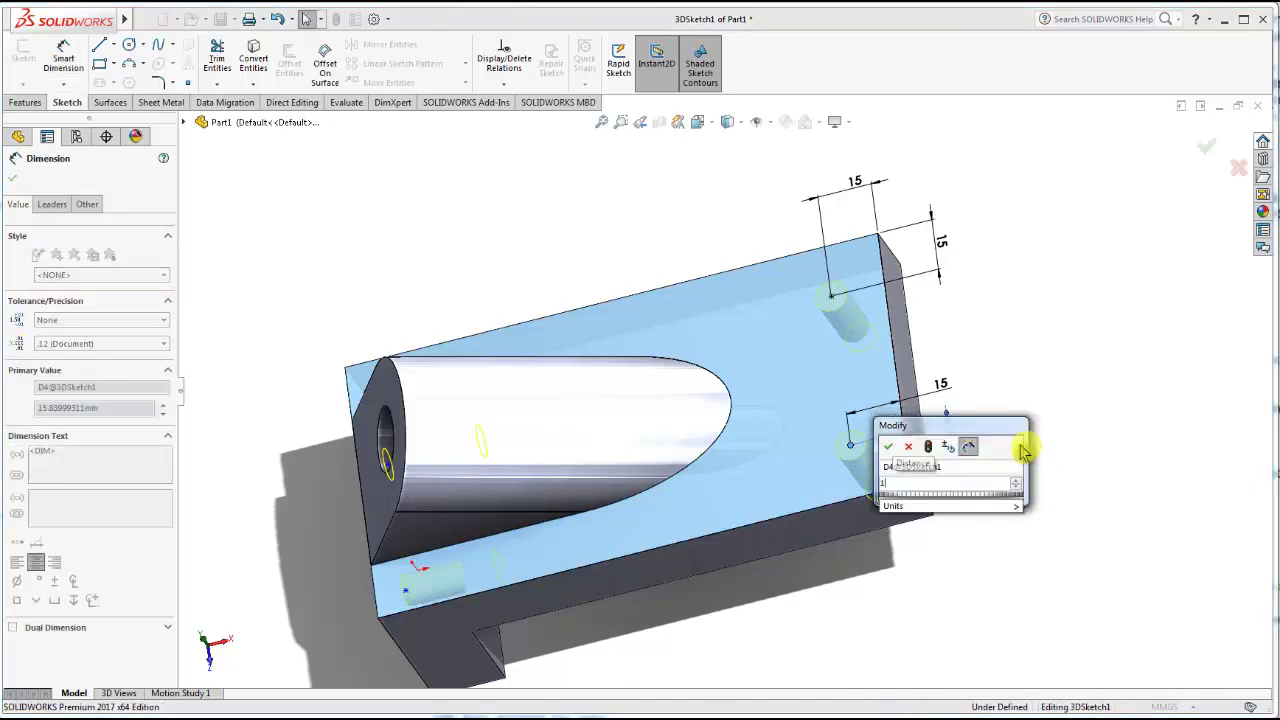
{"action": "left_click", "coordinate": [893, 447]}
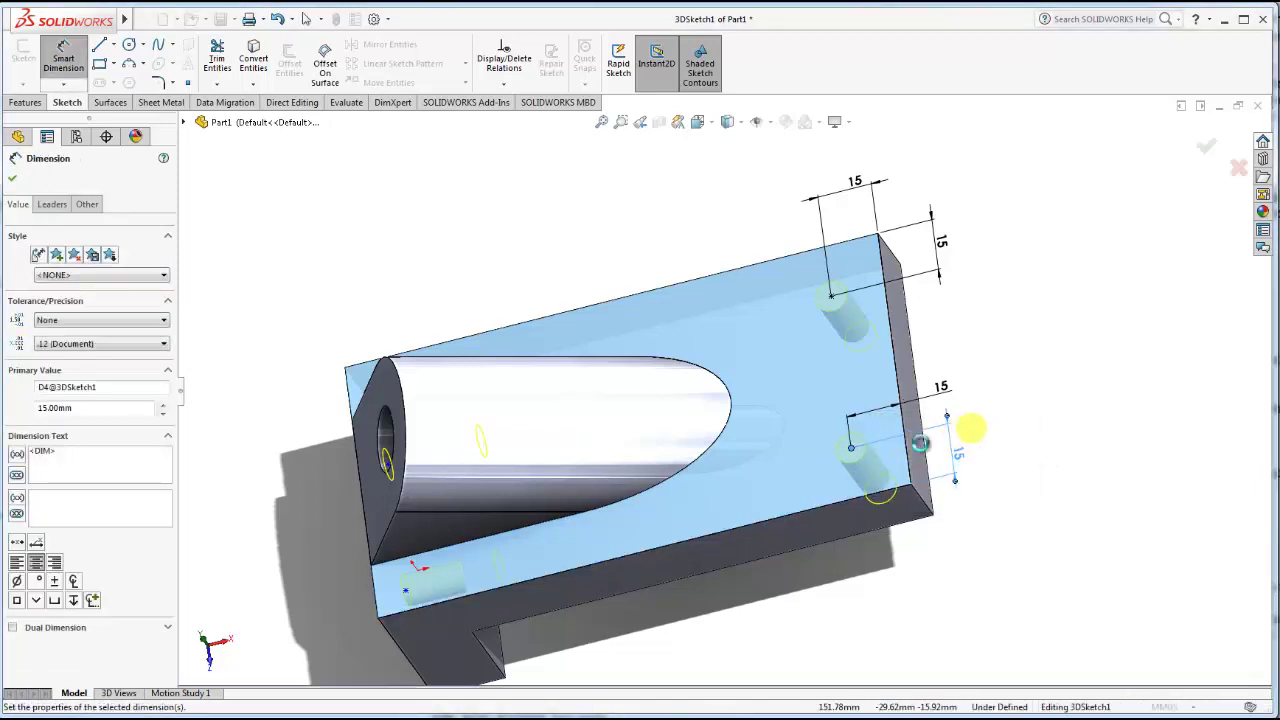
Dimension the lower side-face hole 15 mm from the side edge and the bottom edge.
{"action": "mouse_move", "coordinate": [893, 462]}
{"action": "middle_mouse_down"}
{"action": "mouse_move", "coordinate": [858, 443]}
{"action": "mouse_move", "coordinate": [840, 410]}
{"action": "mouse_move", "coordinate": [934, 337]}
{"action": "middle_mouse_up"}
{"action": "middle_click_drag", "start_coordinate": [606, 508], "coordinate": [636, 490]}
{"action": "scroll", "coordinate": [633, 490], "scroll_direction": "down", "scroll_amount": 3}
{"action": "scroll", "coordinate": [615, 470], "scroll_direction": "down", "scroll_amount": 3}
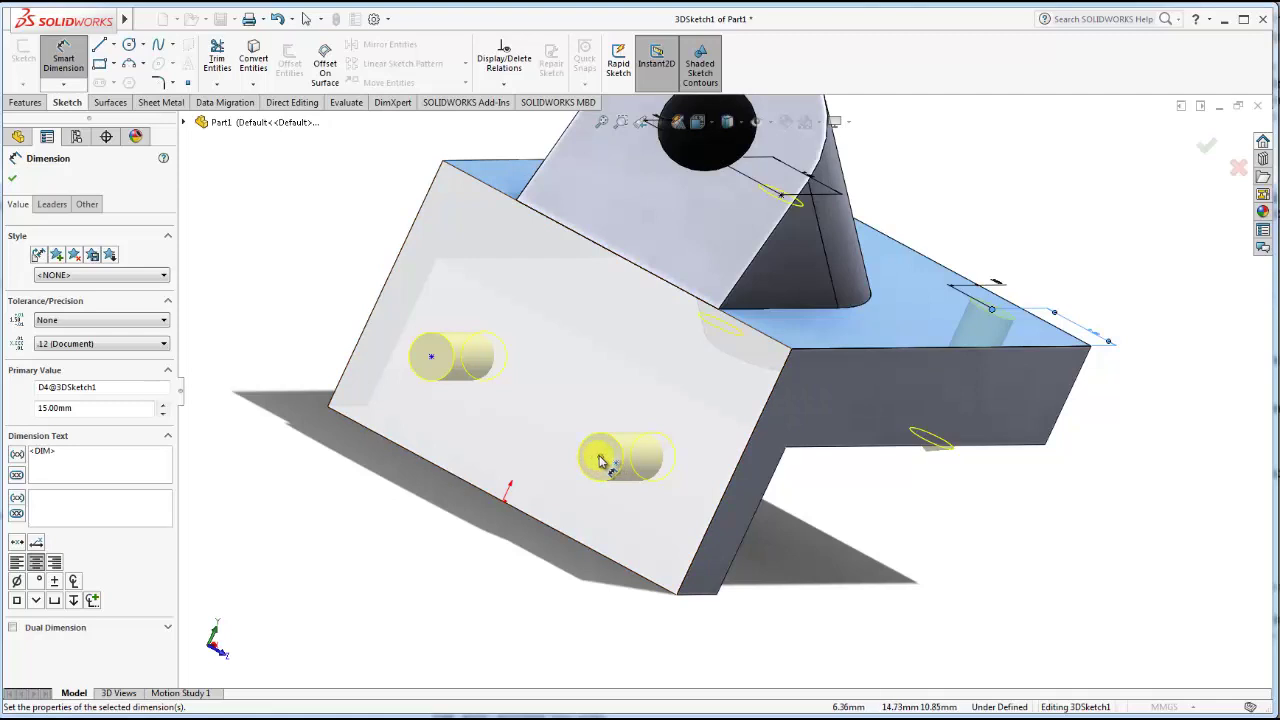
{"action": "left_click", "coordinate": [596, 460]}
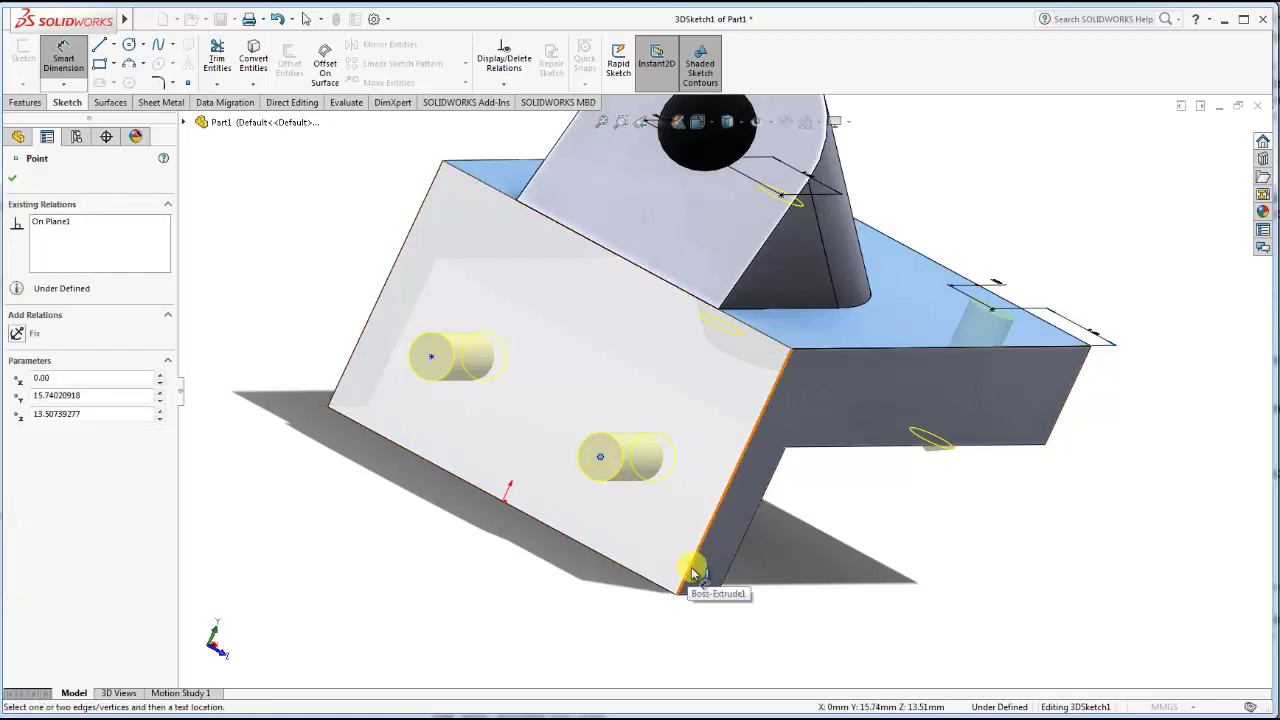
{"action": "left_click", "coordinate": [690, 572]}
{"action": "left_click", "coordinate": [578, 632]}
{"action": "type", "text": "15"}
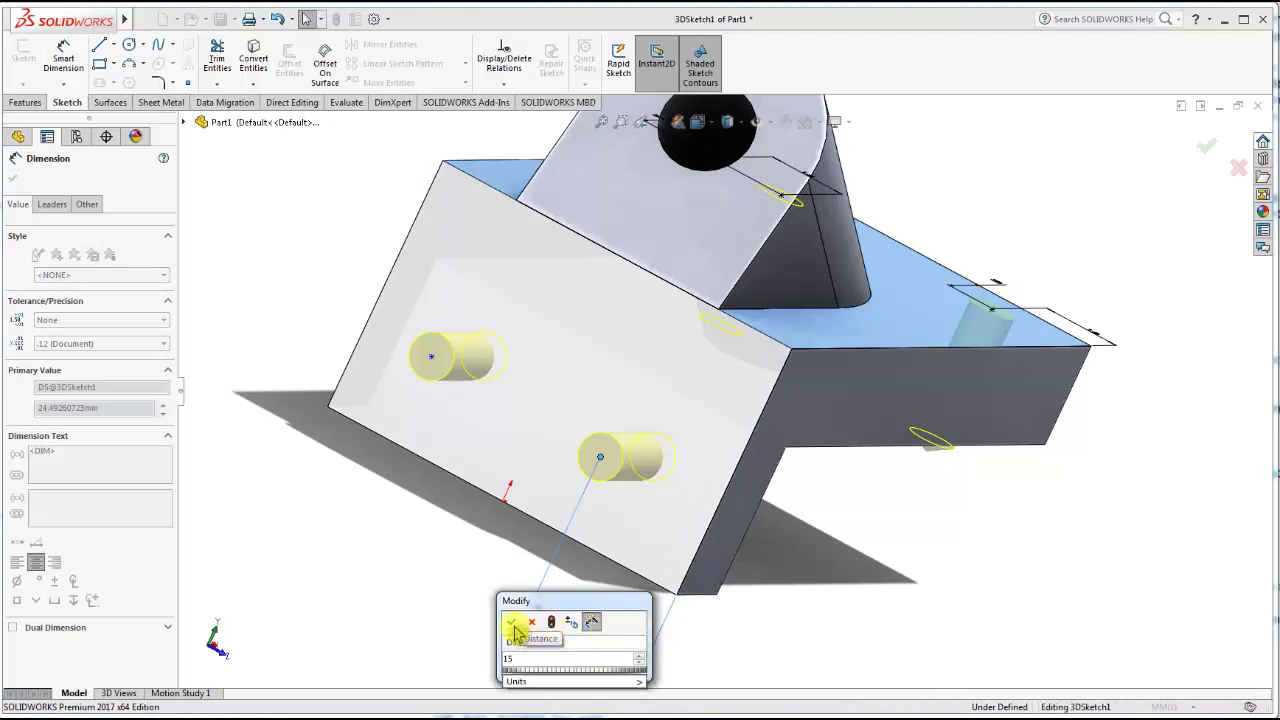
{"action": "left_click", "coordinate": [513, 624]}
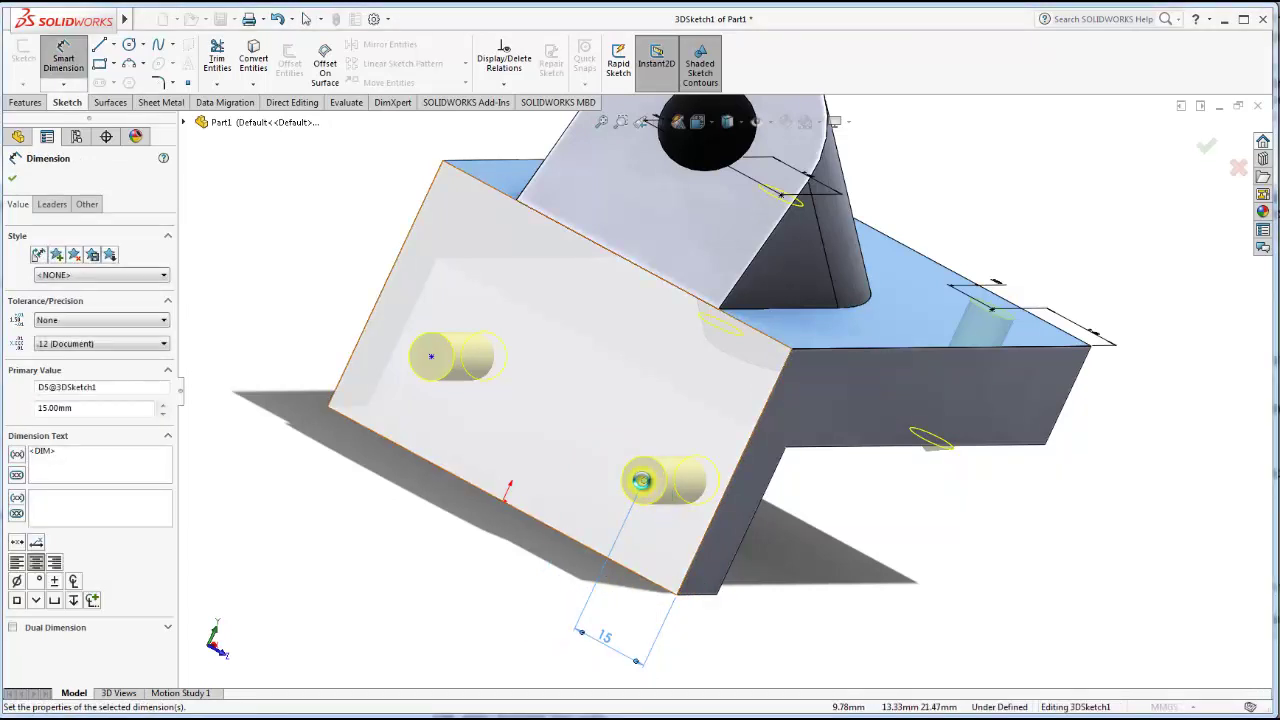
{"action": "left_click", "coordinate": [644, 485]}
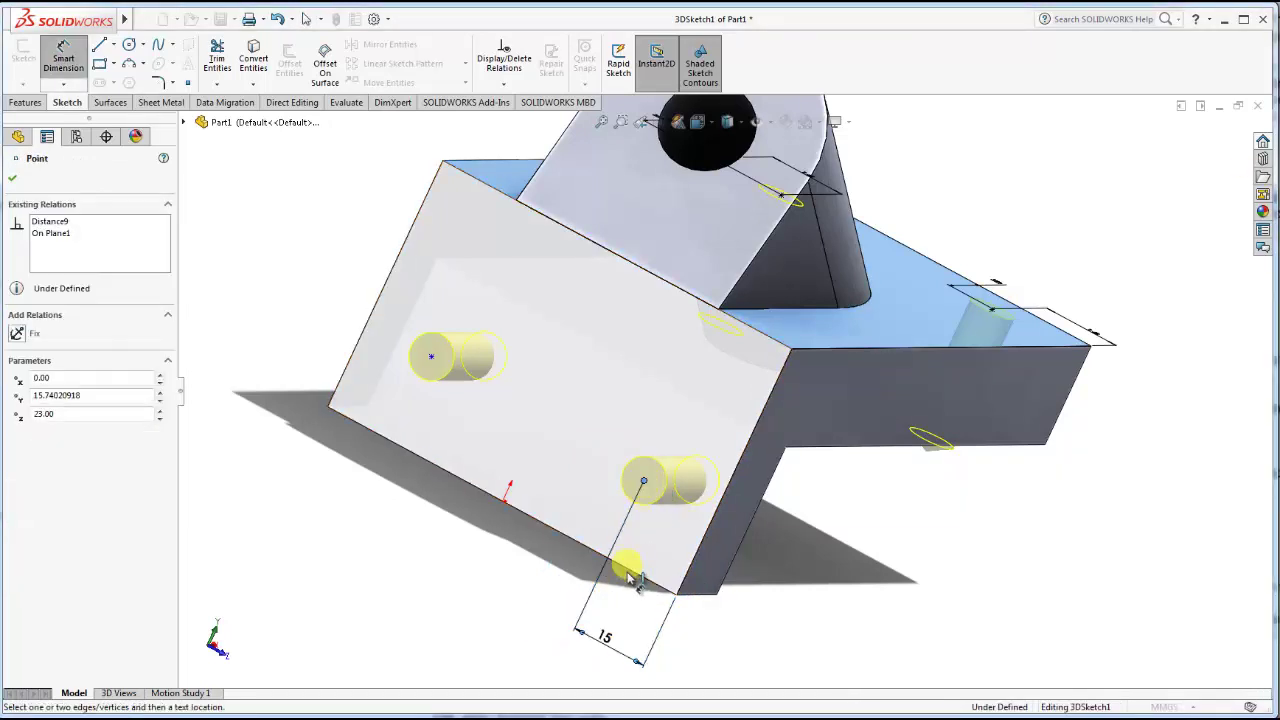
{"action": "left_click", "coordinate": [745, 592]}
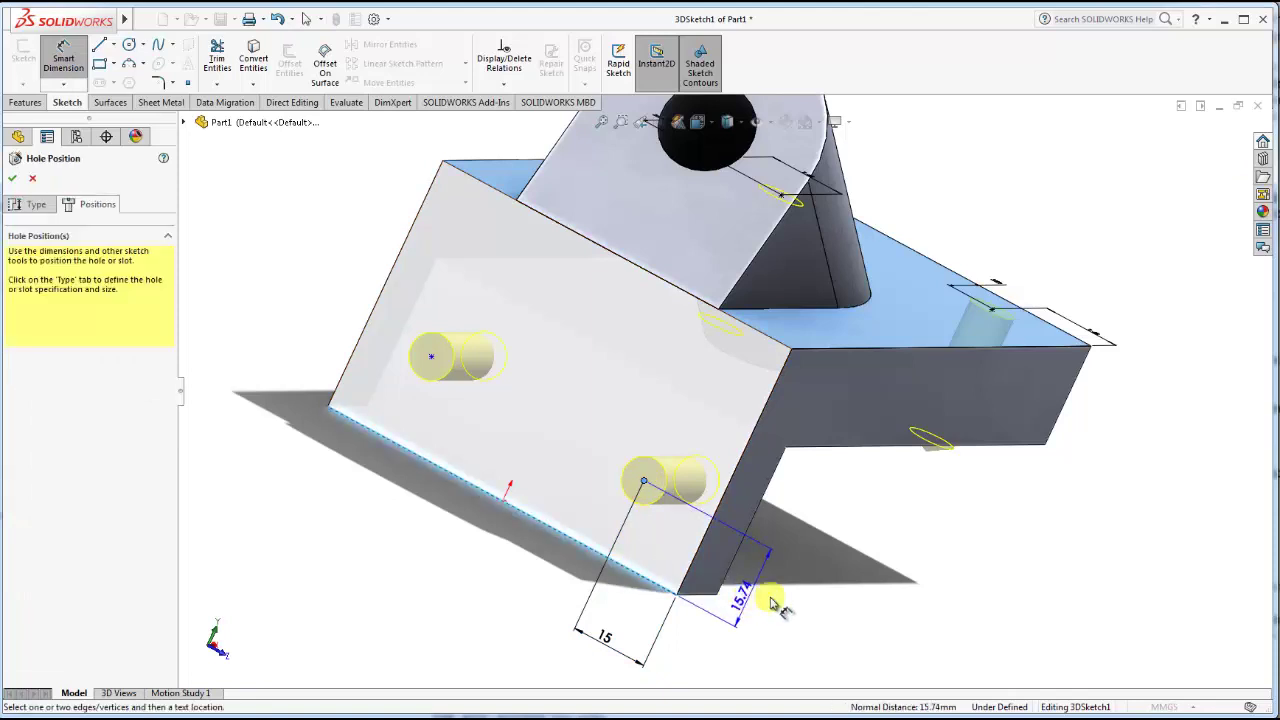
{"action": "left_click", "coordinate": [770, 596]}
{"action": "type", "text": "15"}
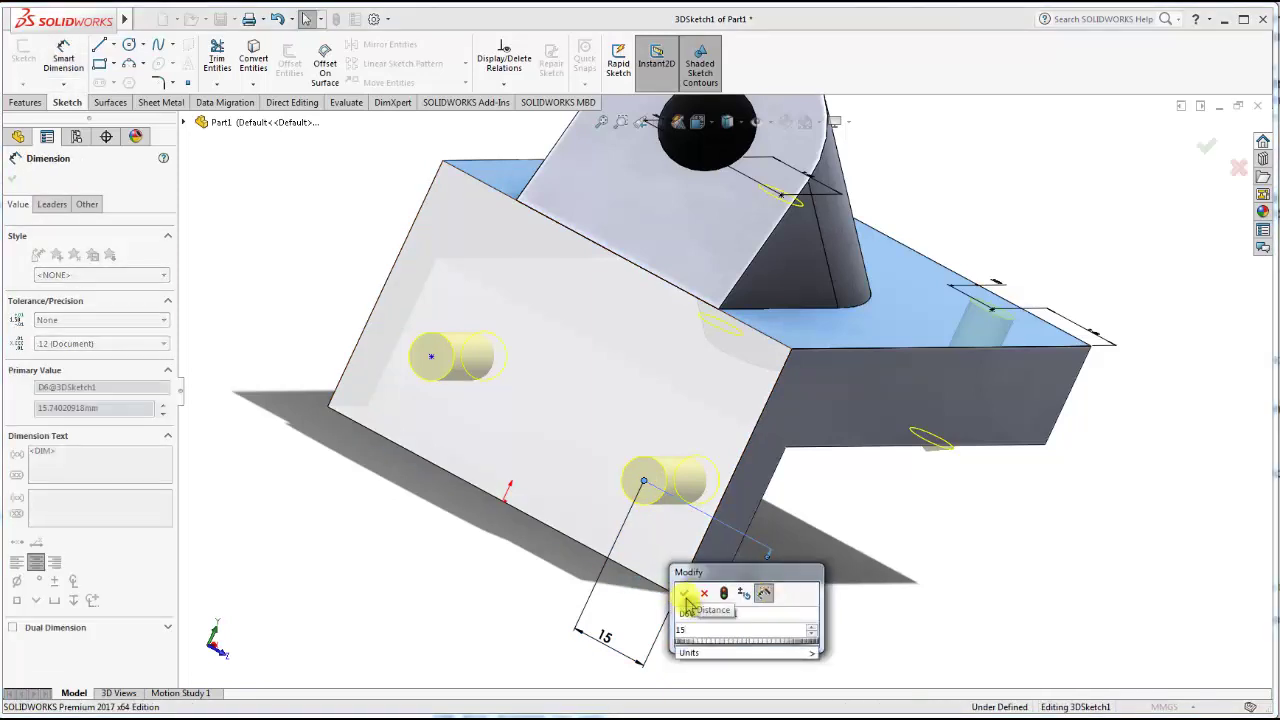
{"action": "left_click", "coordinate": [685, 595]}
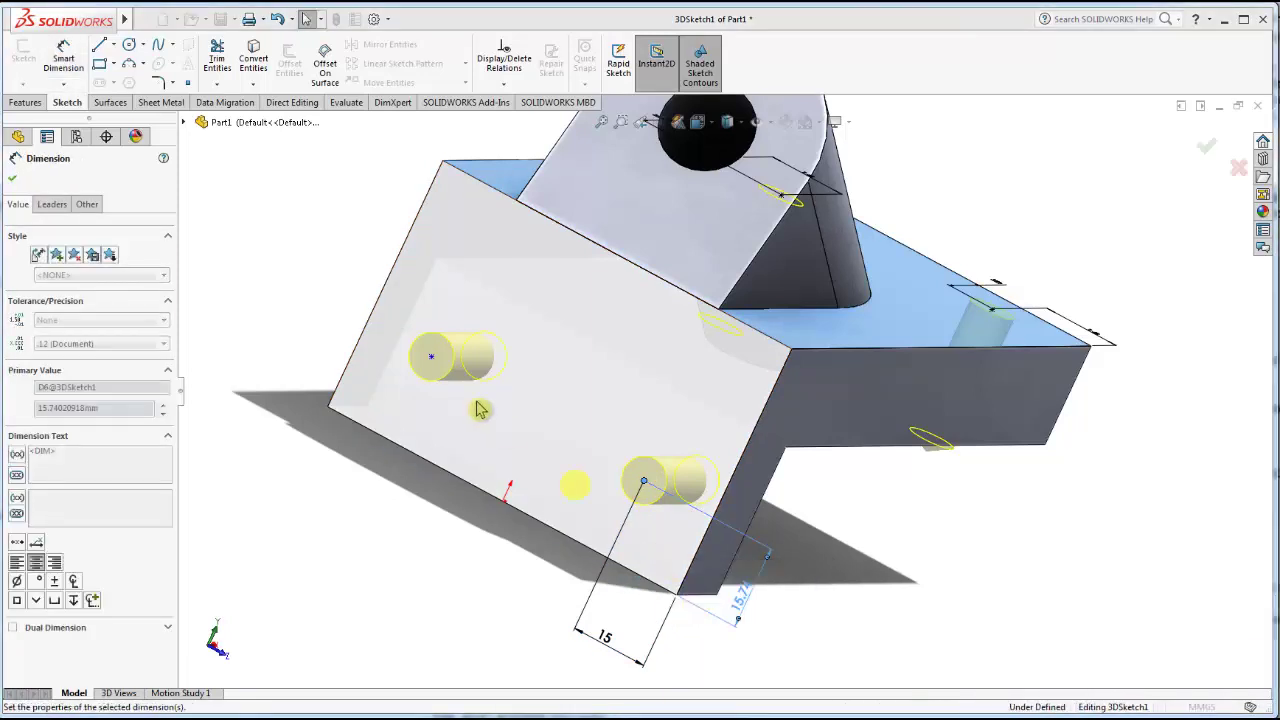
Dimension the upper side-face hole 15 mm from the left and bottom edges.
{"action": "left_click", "coordinate": [431, 358]}
{"action": "left_click", "coordinate": [360, 346]}
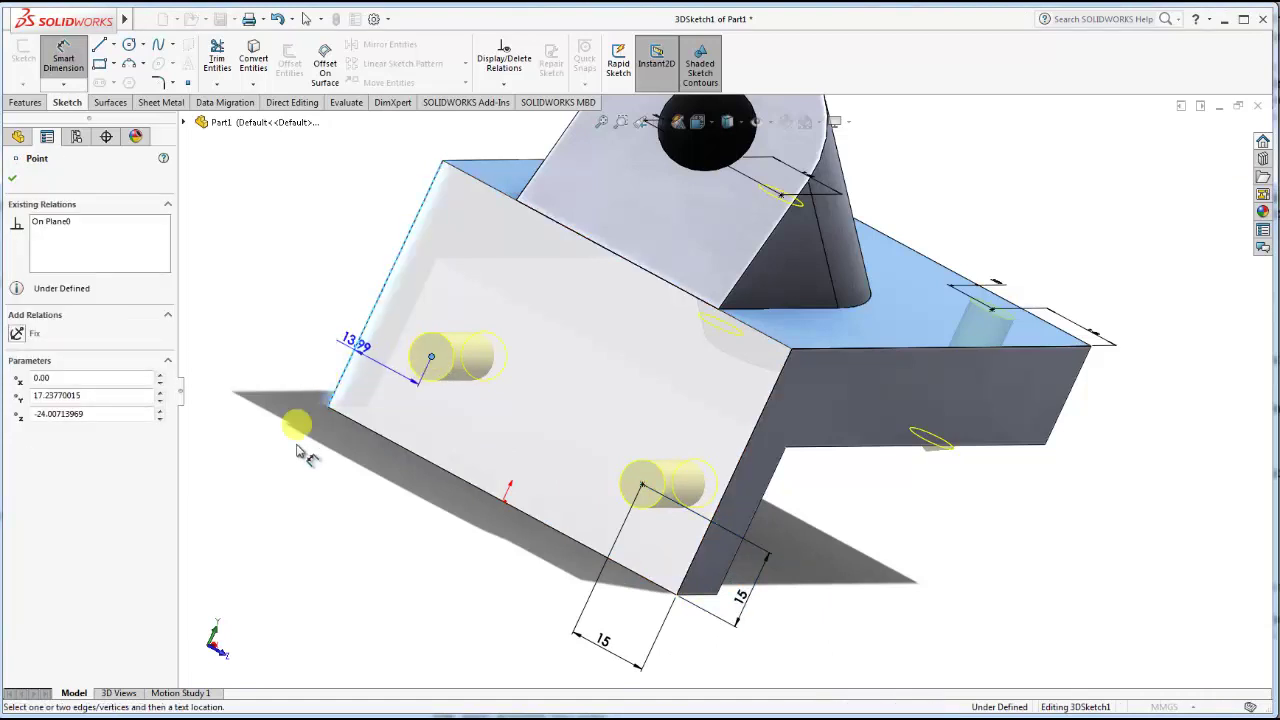
{"action": "left_click", "coordinate": [297, 478]}
{"action": "type", "text": "15"}
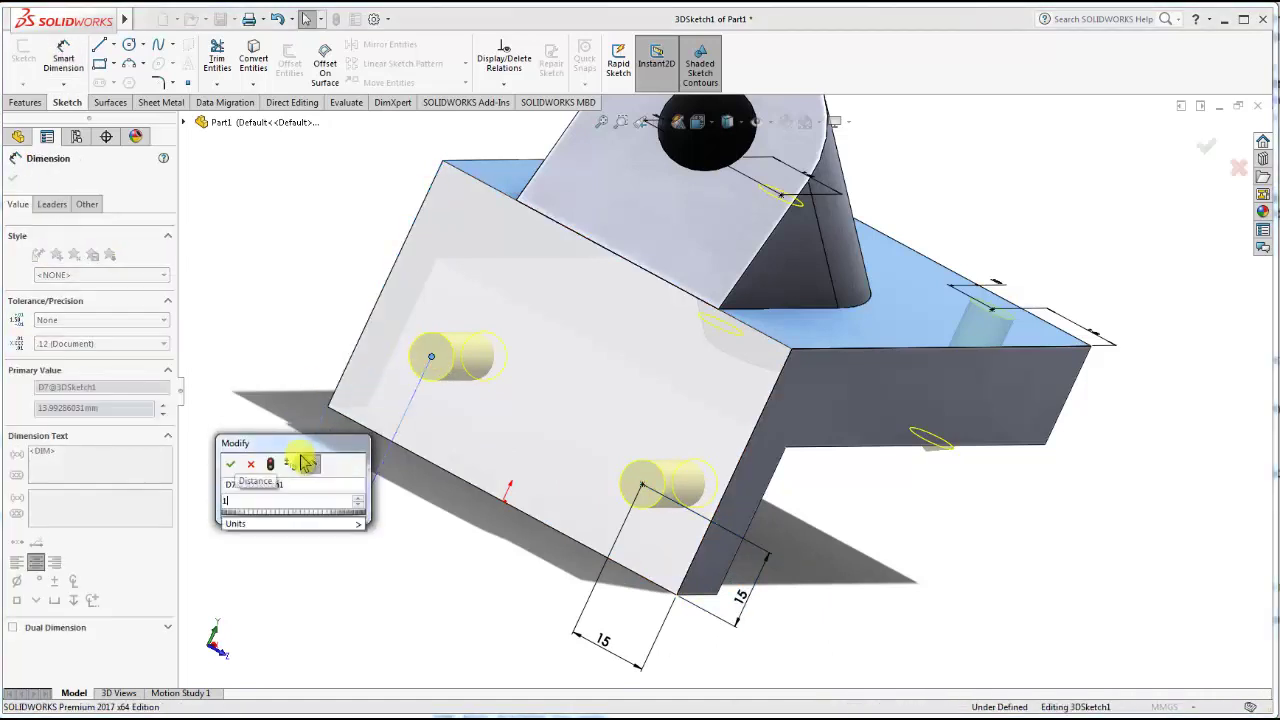
{"action": "left_click", "coordinate": [231, 466]}
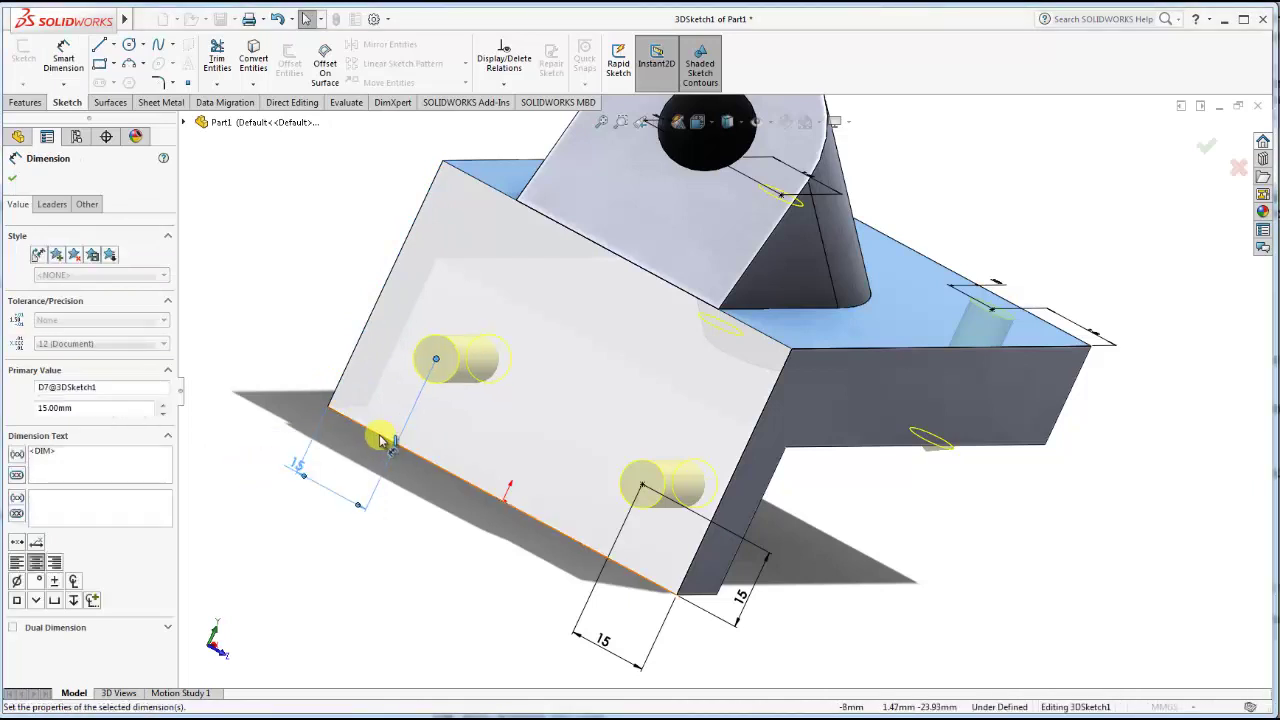
{"action": "left_click", "coordinate": [437, 372]}
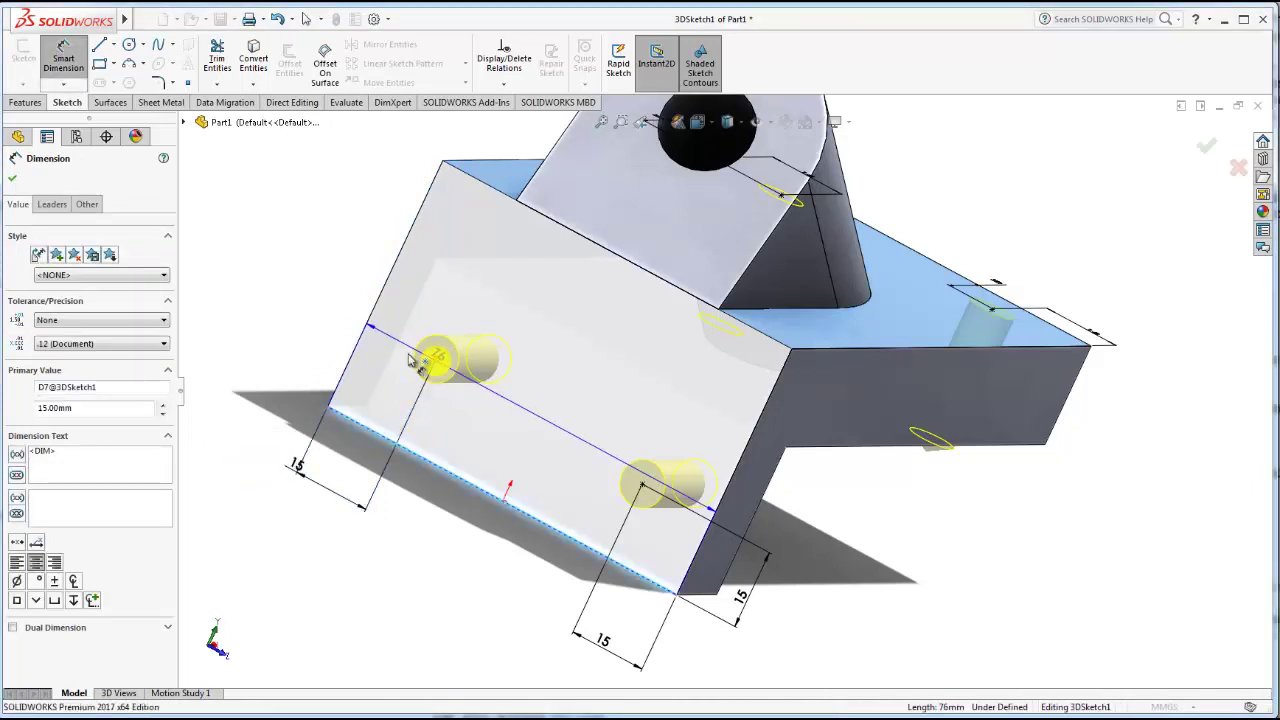
{"action": "left_click", "coordinate": [436, 358]}
{"action": "left_click", "coordinate": [310, 322]}
{"action": "type", "text": "1"}
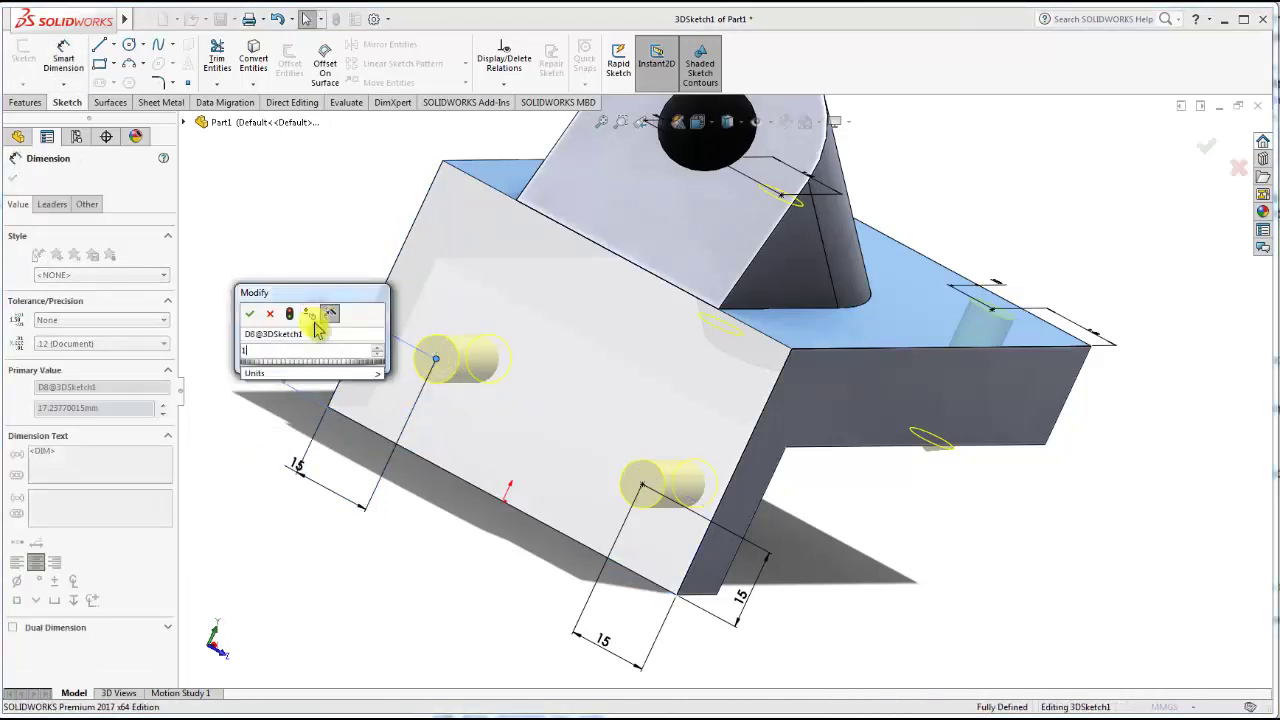
{"action": "type", "text": "5"}
{"action": "left_click", "coordinate": [250, 316]}
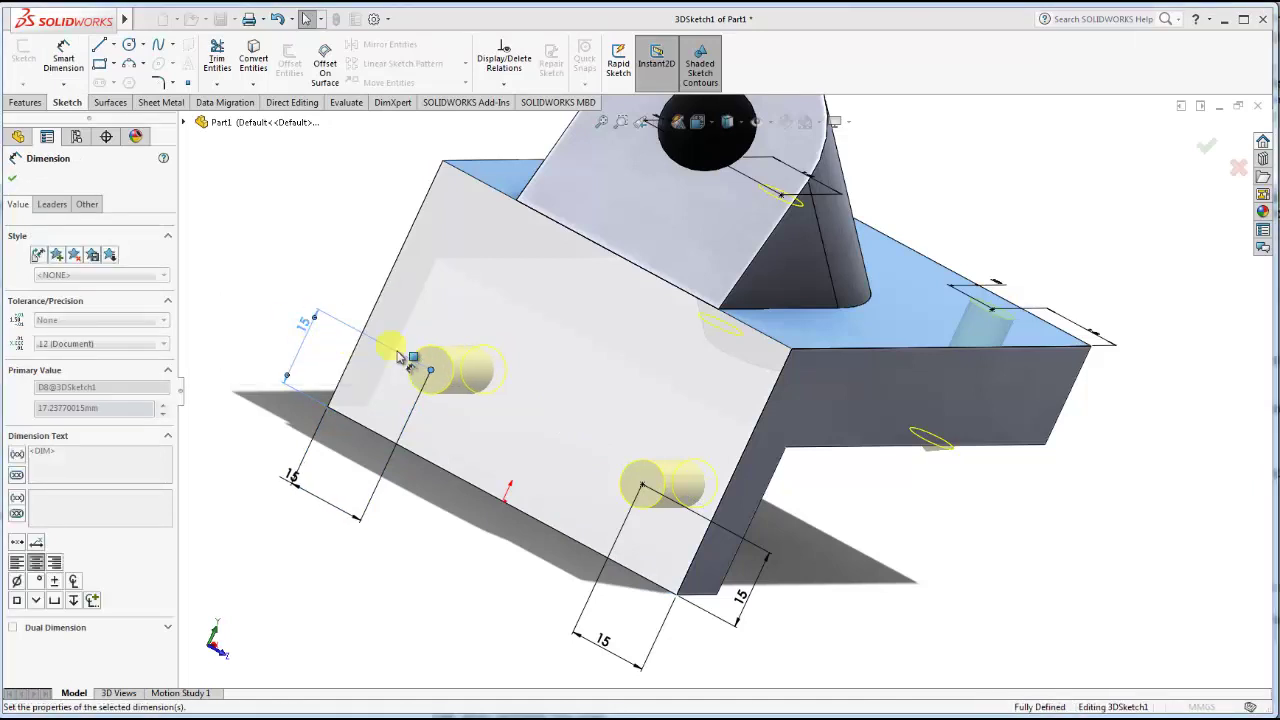
{"action": "scroll", "coordinate": [636, 348], "scroll_direction": "up", "scroll_amount": 2}
{"action": "mouse_move", "coordinate": [564, 336]}
{"action": "middle_mouse_down"}
{"action": "mouse_move", "coordinate": [528, 297]}
{"action": "mouse_move", "coordinate": [571, 331]}
{"action": "mouse_move", "coordinate": [510, 340]}
{"action": "middle_mouse_up"}
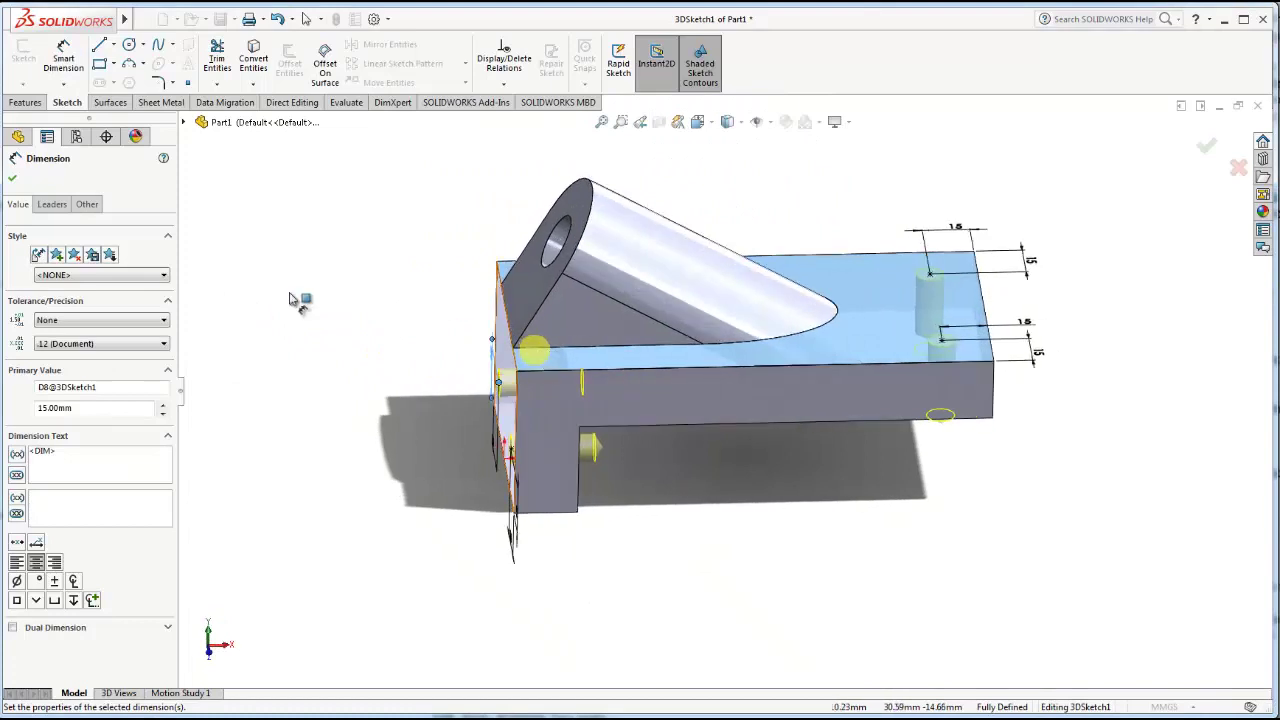
Create the four M10x1.25 tapped holes and show the part in isometric view.
{"action": "left_click", "coordinate": [12, 178]}
{"action": "left_click", "coordinate": [13, 179]}
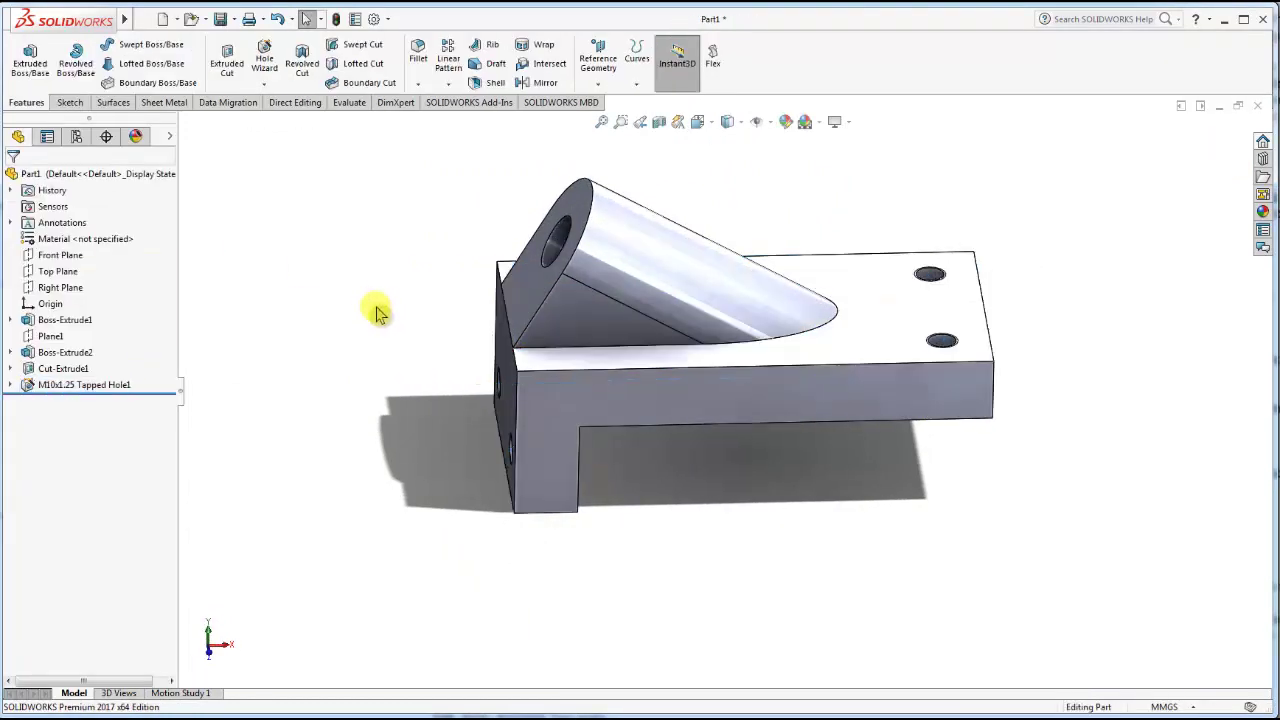
{"action": "mouse_move", "coordinate": [378, 313]}
{"action": "middle_mouse_down"}
{"action": "mouse_move", "coordinate": [606, 340]}
{"action": "mouse_move", "coordinate": [709, 306]}
{"action": "mouse_move", "coordinate": [766, 366]}
{"action": "mouse_move", "coordinate": [676, 352]}
{"action": "mouse_move", "coordinate": [663, 371]}
{"action": "mouse_move", "coordinate": [674, 346]}
{"action": "mouse_move", "coordinate": [694, 394]}
{"action": "mouse_move", "coordinate": [673, 462]}
{"action": "mouse_move", "coordinate": [583, 330]}
{"action": "mouse_move", "coordinate": [537, 291]}
{"action": "mouse_move", "coordinate": [491, 354]}
{"action": "mouse_move", "coordinate": [680, 389]}
{"action": "middle_mouse_up"}
{"action": "left_click", "coordinate": [711, 124]}
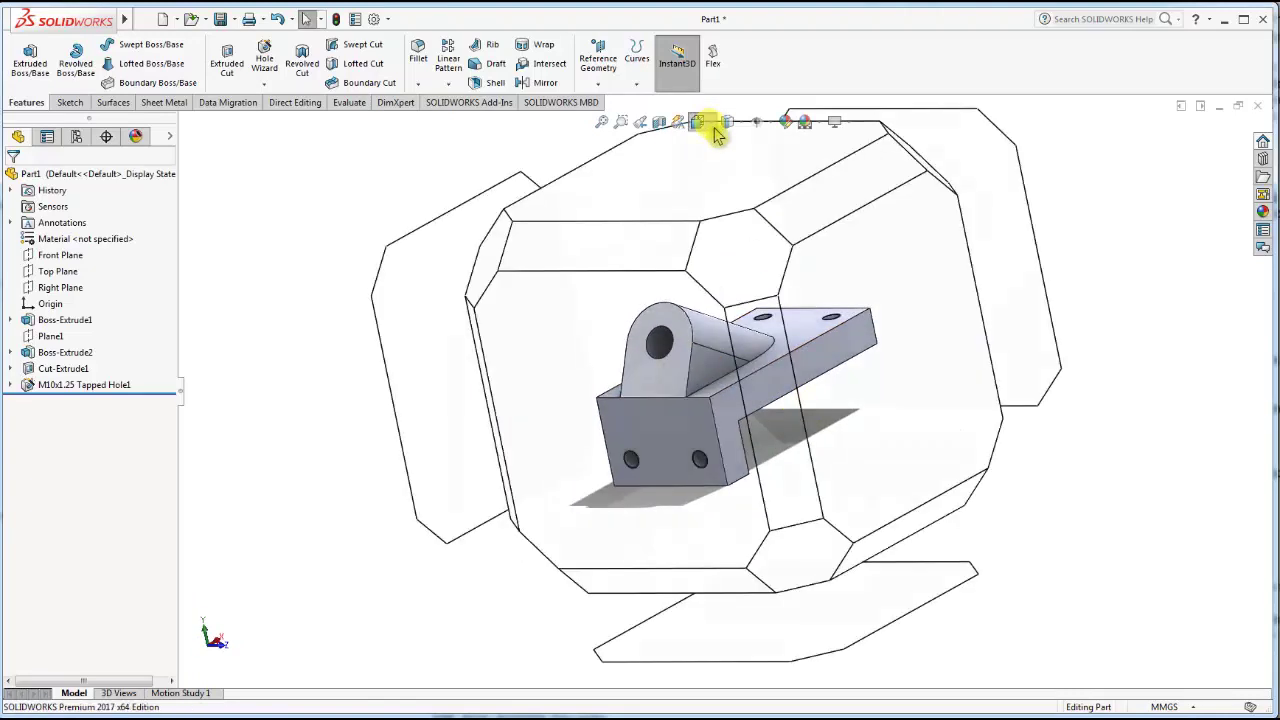
{"action": "left_click", "coordinate": [781, 164]}
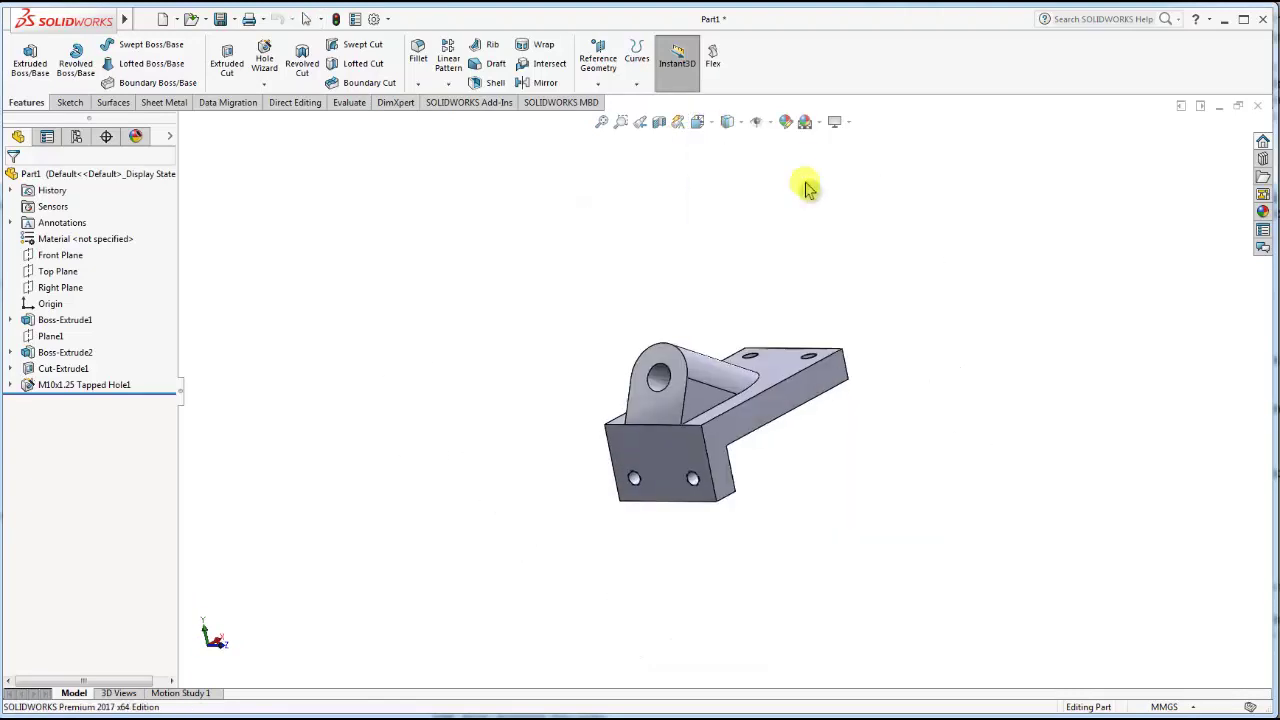